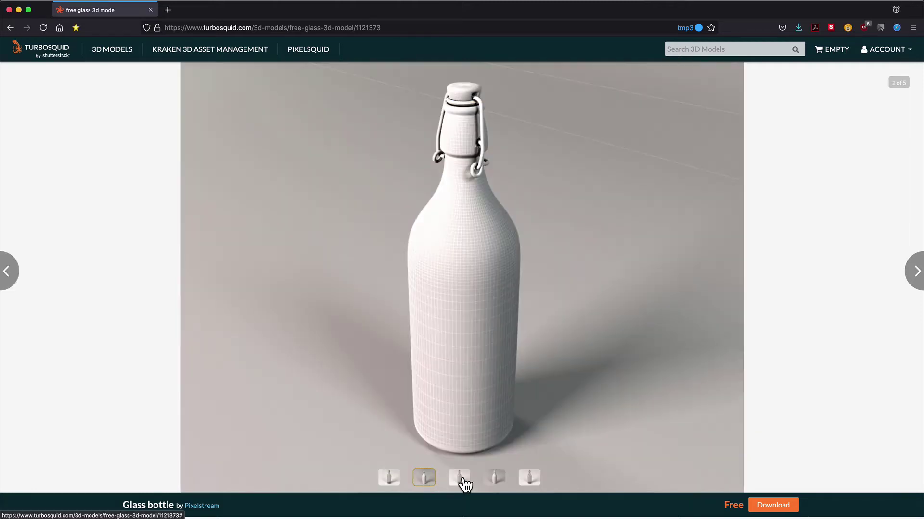
Browse the bottle model's preview images, including the wireframe and rendered glass views
click(463, 483)
click(493, 484)
click(524, 483)
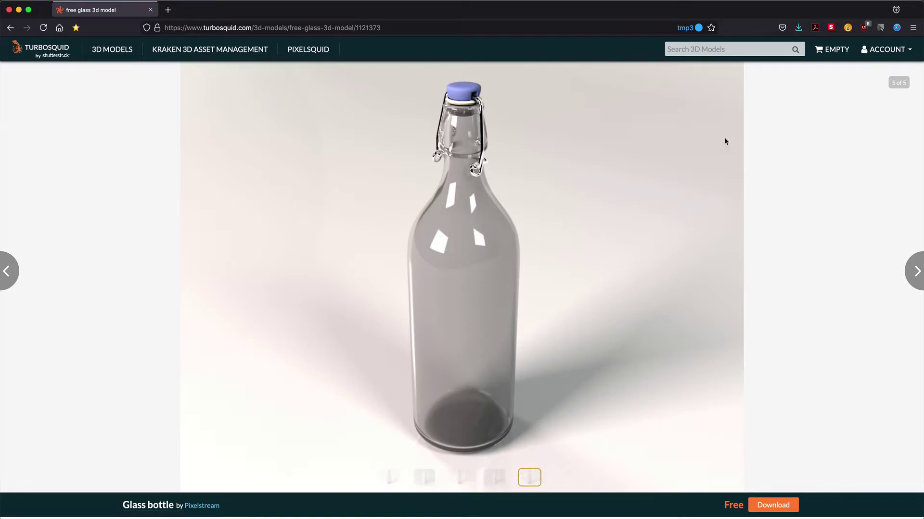
scroll(493, 239, down, 3)
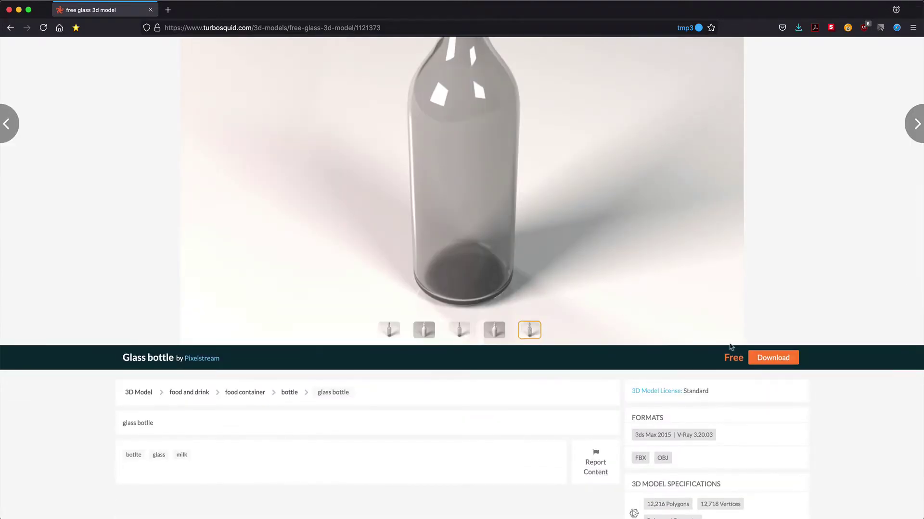
Download the free model's glass_bottle.FBX file and save it to disk
click(775, 359)
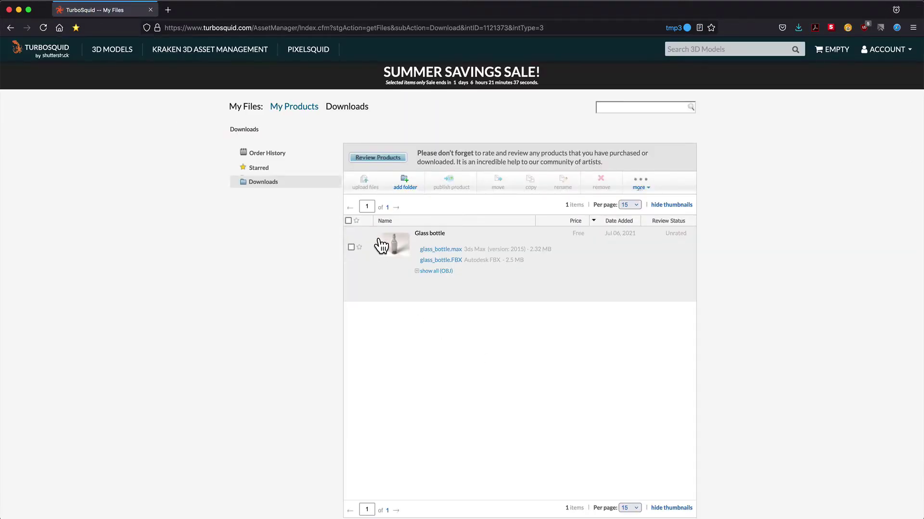
click(427, 272)
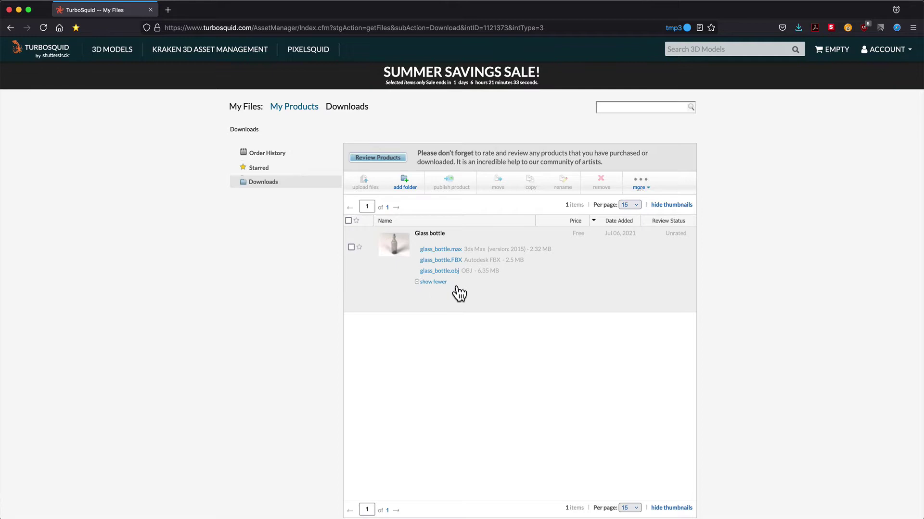
click(447, 259)
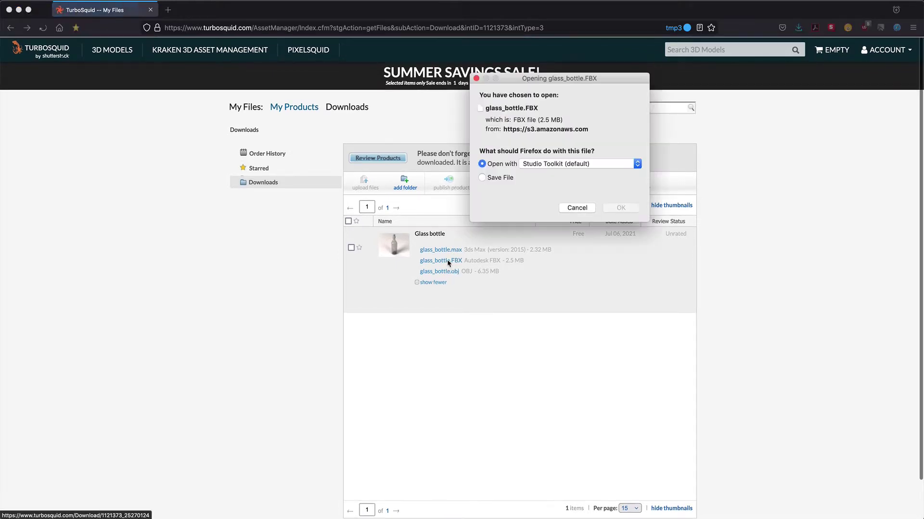
click(482, 177)
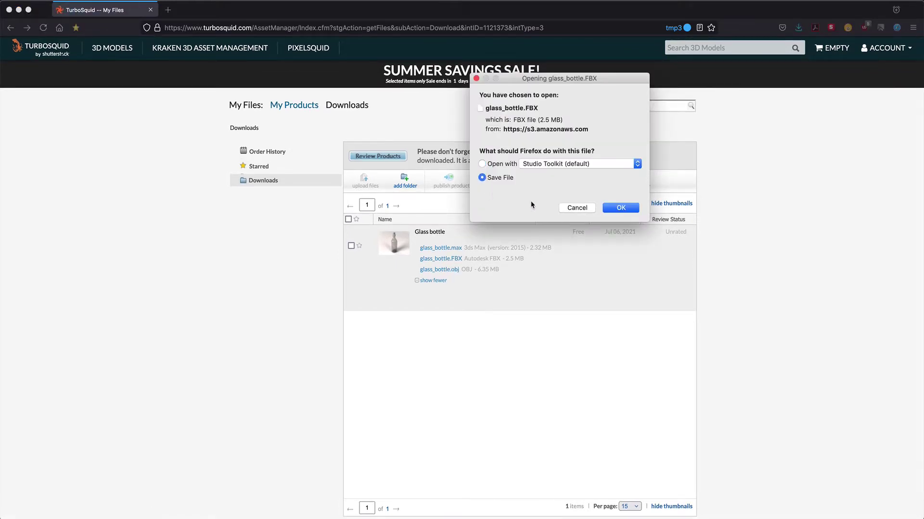
click(619, 208)
key(super+Tab)
key(super+Tab)
key(super+Tab)
key(super+Tab)
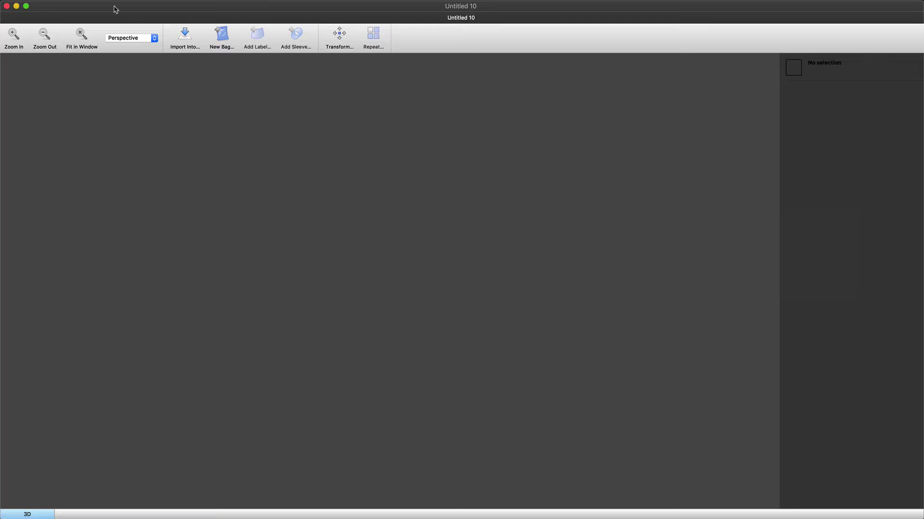
Open glass_bottle.FBX from Downloads using the Filmbox (*.fbx) file filter
click(116, 5)
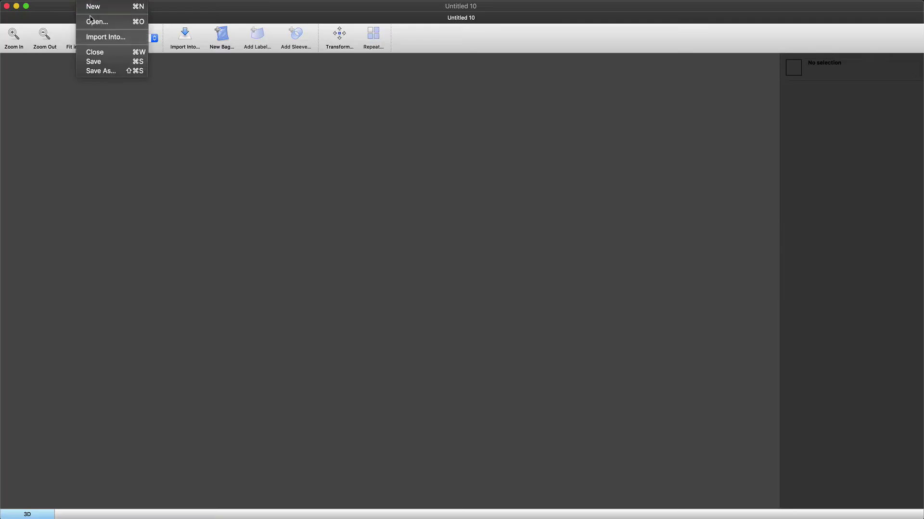
click(89, 20)
click(218, 191)
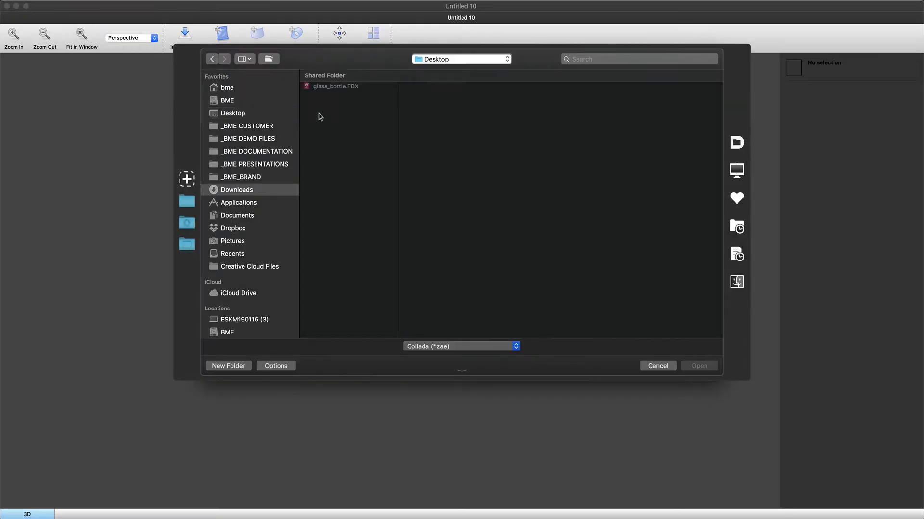
click(425, 346)
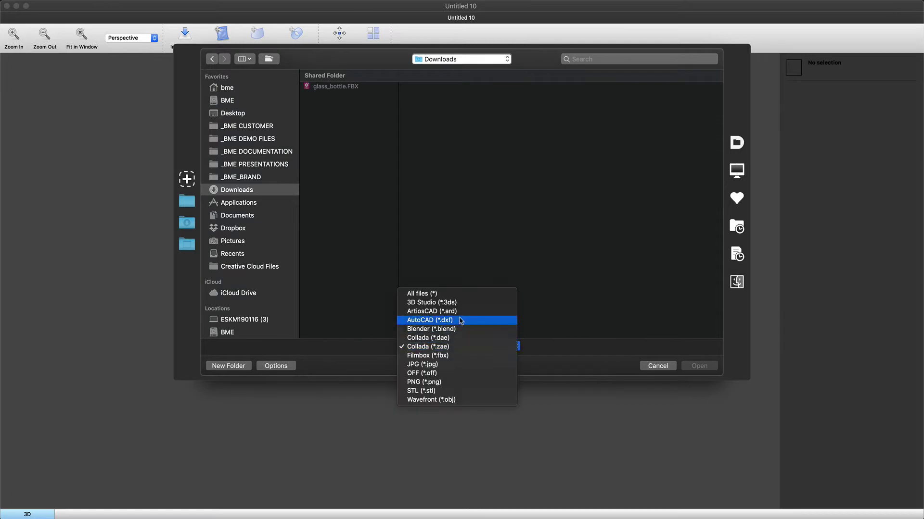
click(427, 356)
click(343, 91)
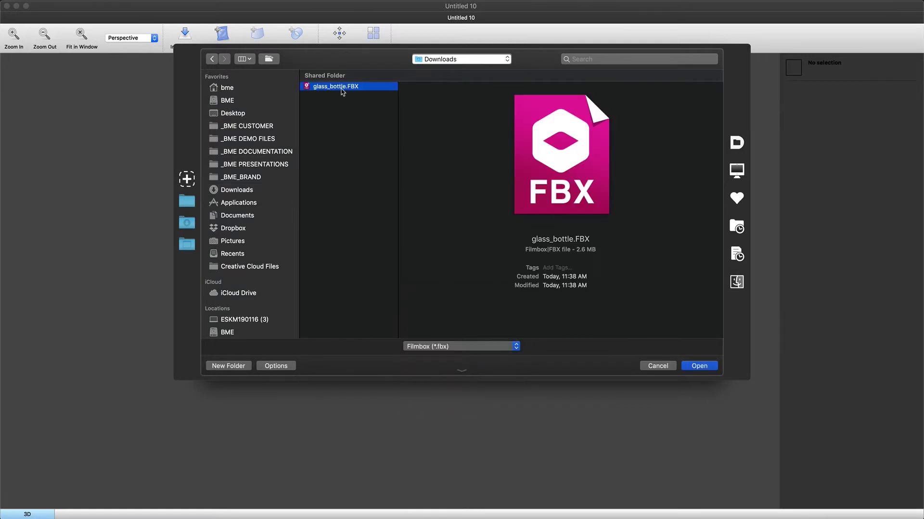
click(697, 366)
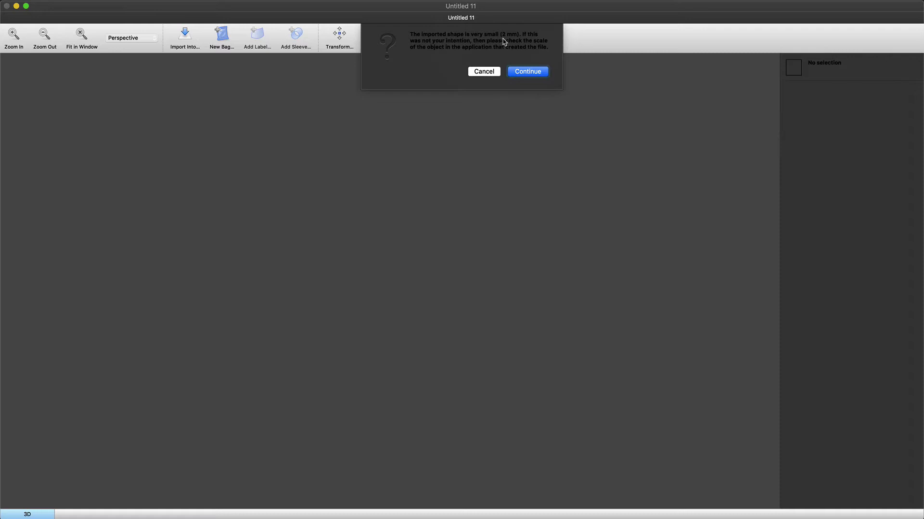
Accept the small-size warning and scale the bottle to 15 cm tall
click(511, 72)
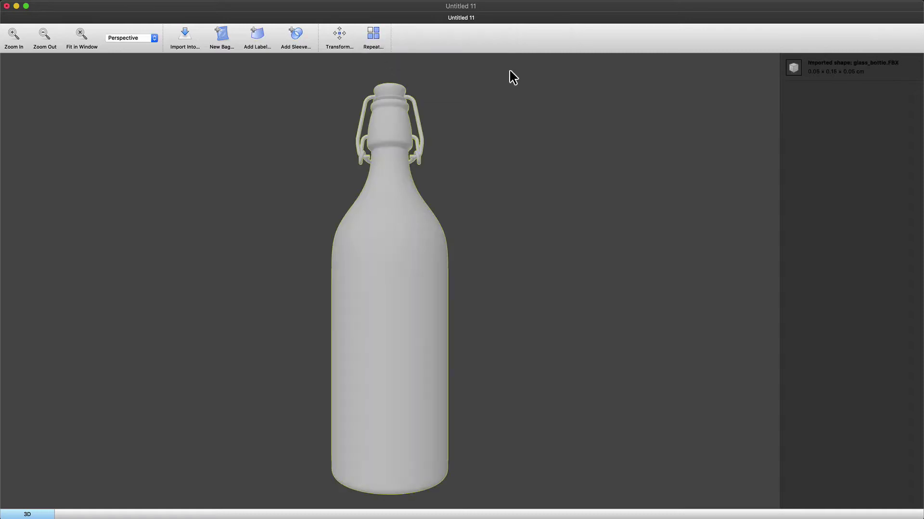
click(338, 39)
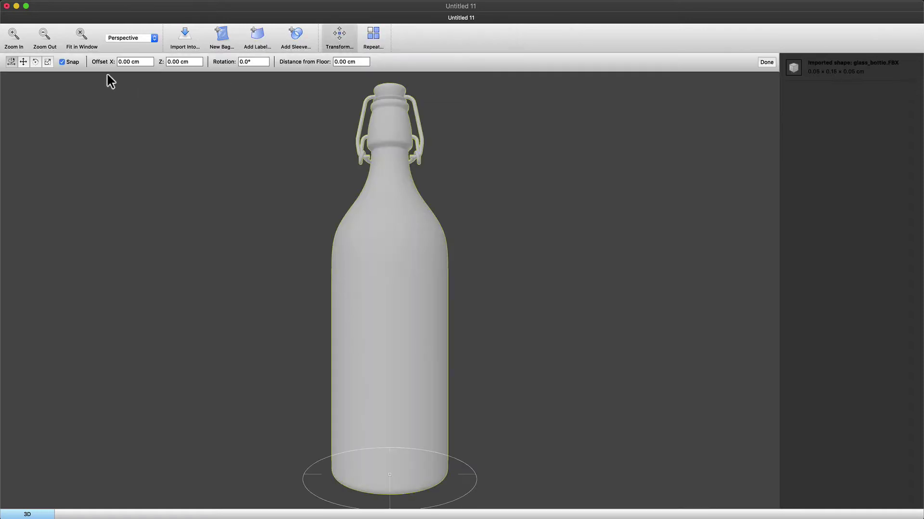
click(47, 62)
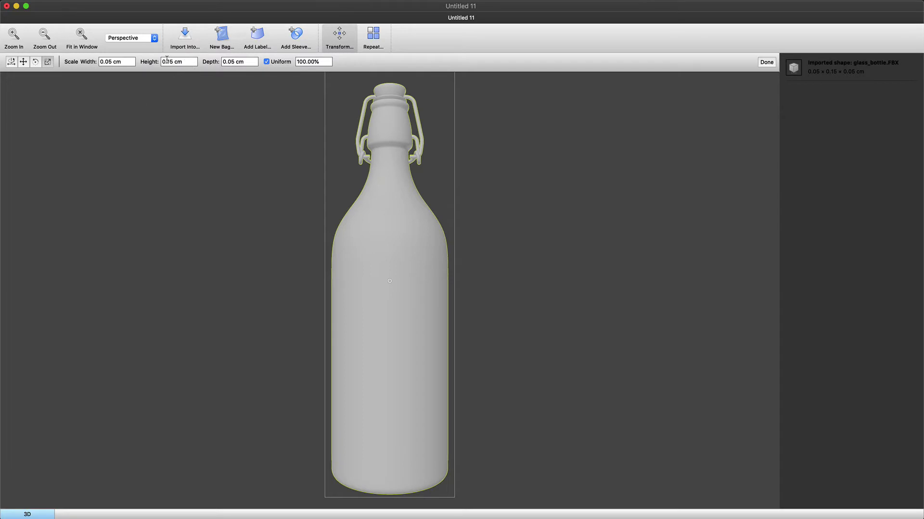
drag(160, 59, 147, 83)
click(184, 60)
key(Tab)
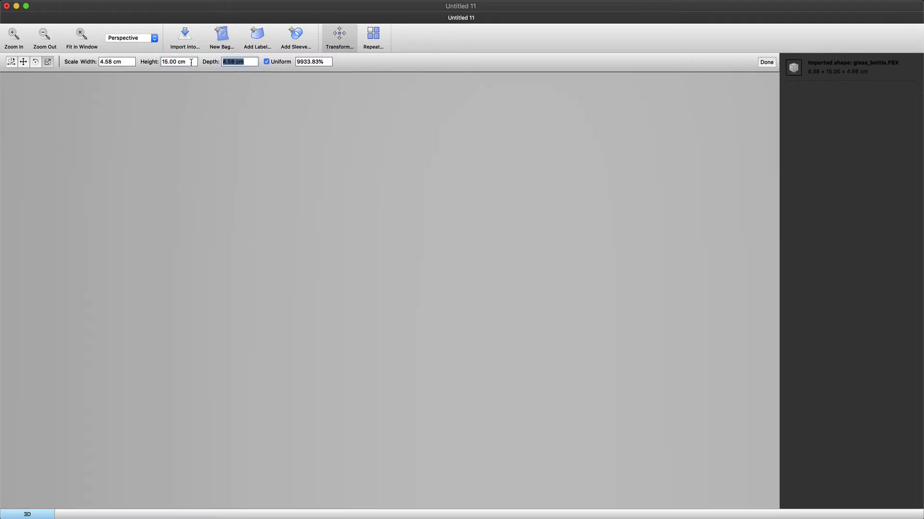
click(180, 61)
click(766, 62)
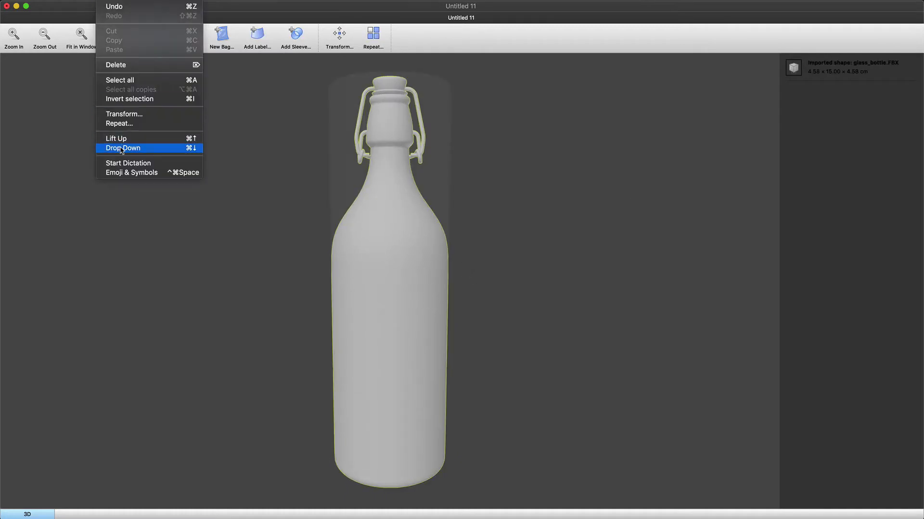
Drop the bottle onto the floor, lift it to test, and drop it back down
click(121, 147)
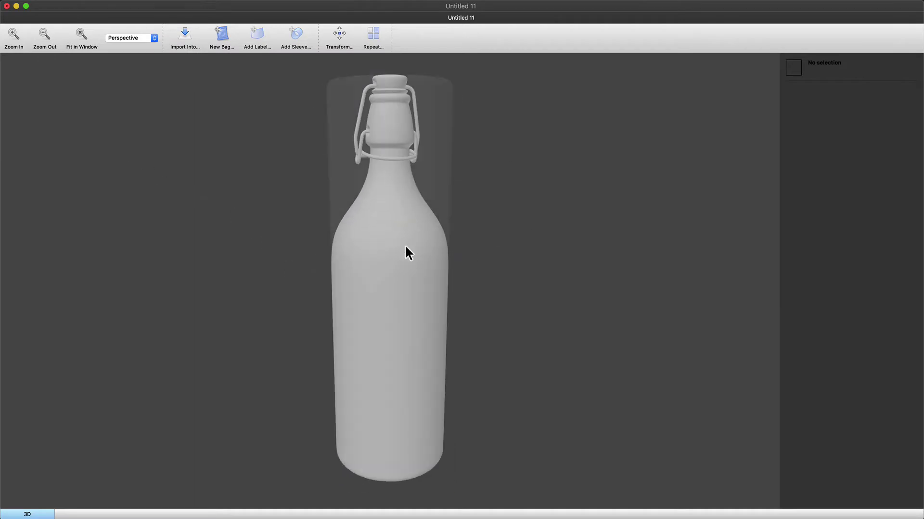
click(367, 201)
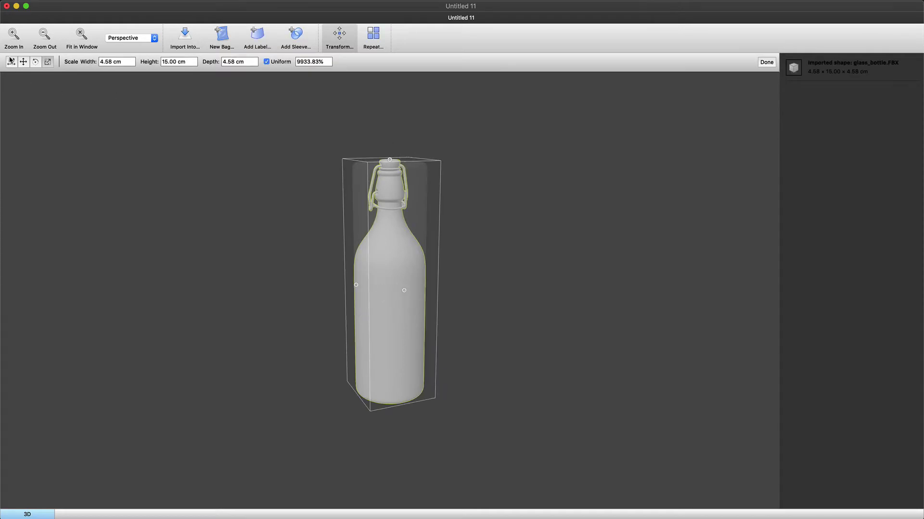
click(23, 61)
drag(391, 159, 397, 143)
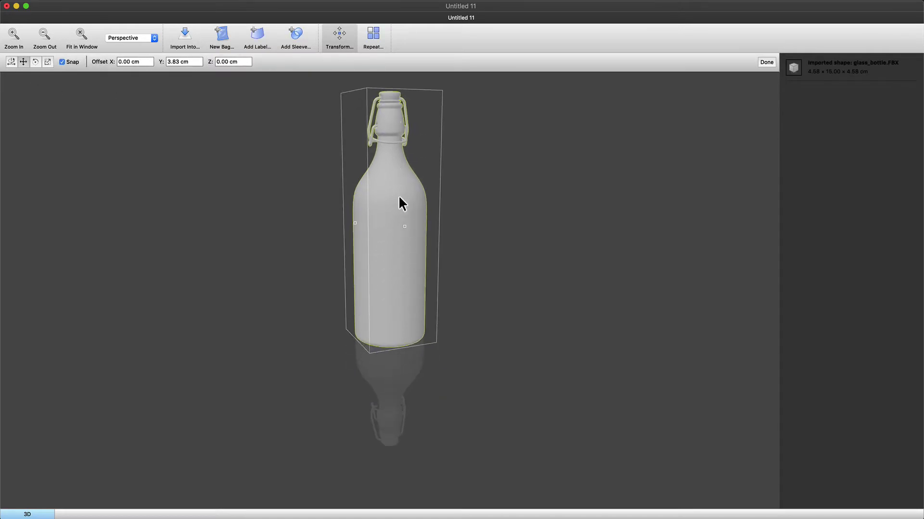
middle_drag(403, 204, 408, 337)
drag(389, 221, 396, 116)
click(126, 1)
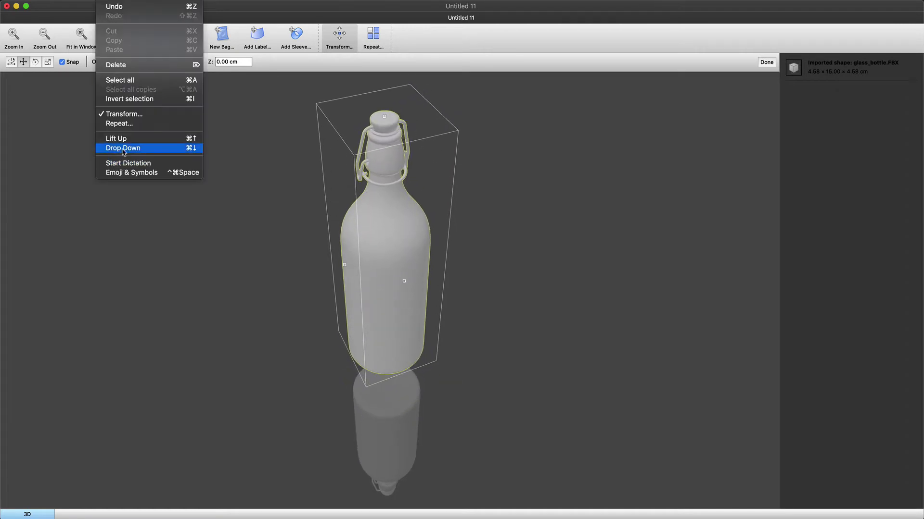
click(123, 148)
click(495, 376)
middle_drag(495, 376, 482, 321)
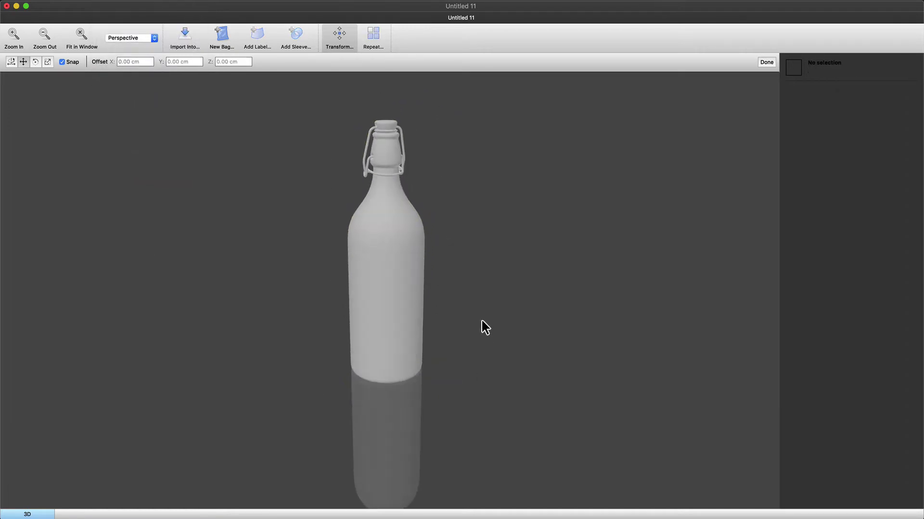
click(396, 304)
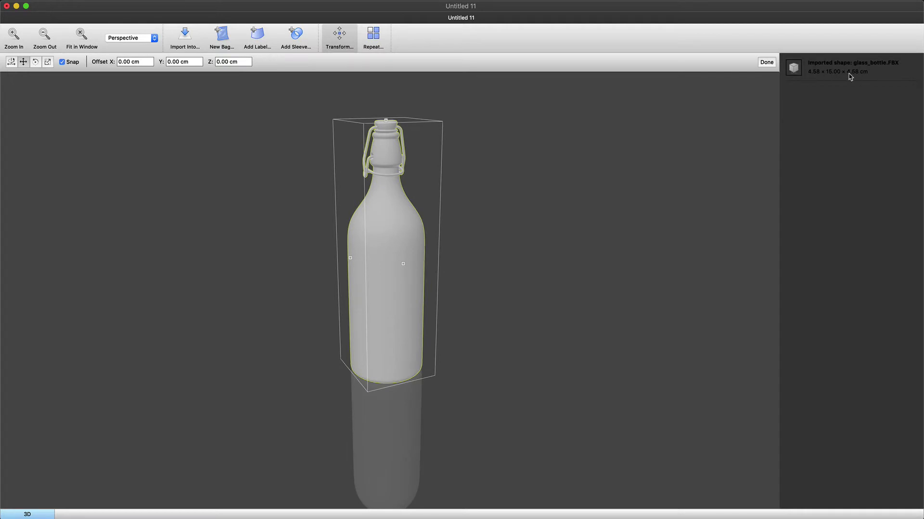
click(766, 62)
Save the scene as 'demo' on the Desktop
click(104, 5)
click(99, 71)
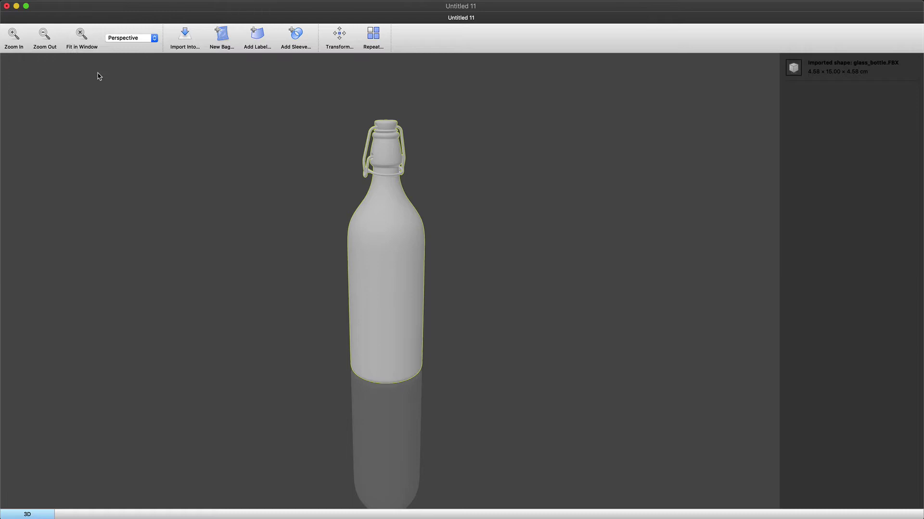
text(demo)
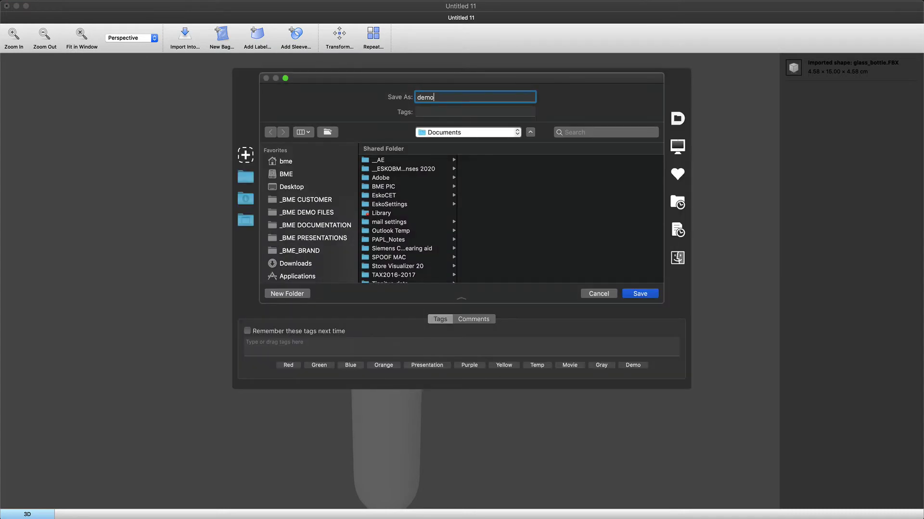
click(292, 187)
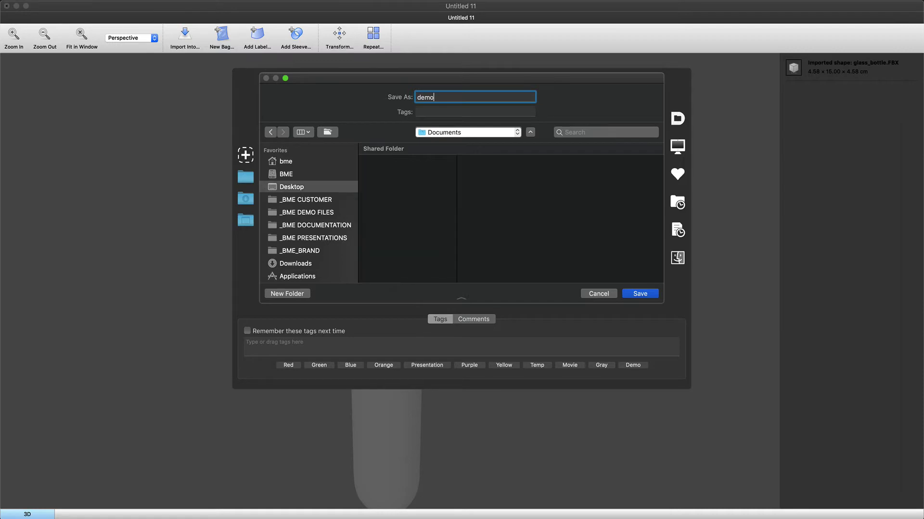
click(649, 295)
key(super+Tab)
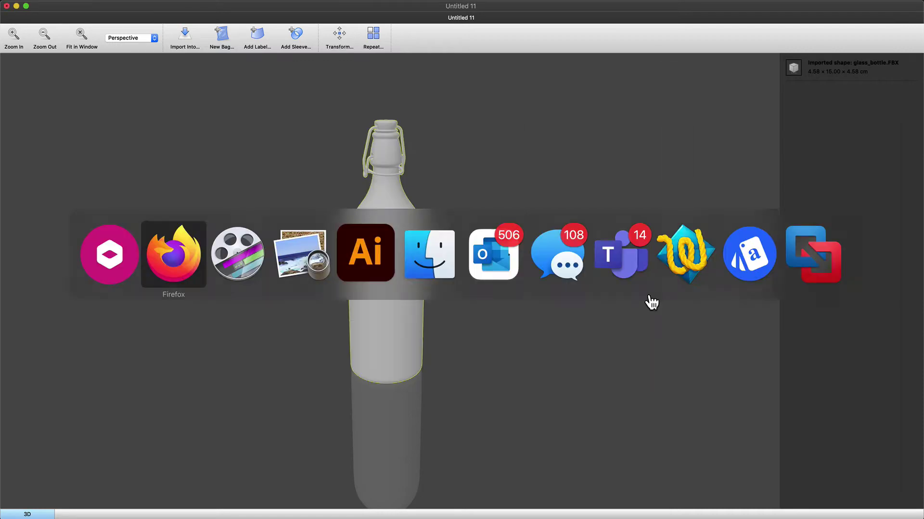
key(super+Tab)
key(super+Tab)
key(super+Tab)
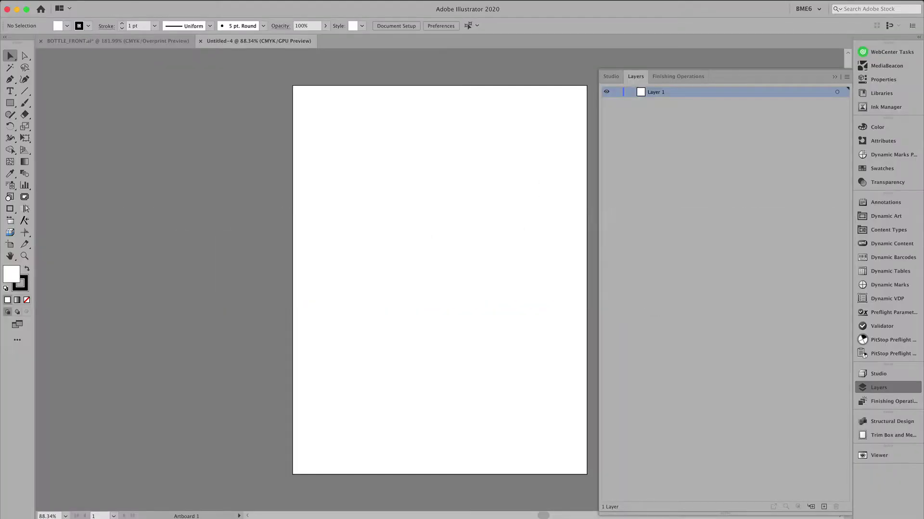
click(72, 1)
mouse_move(92, 188)
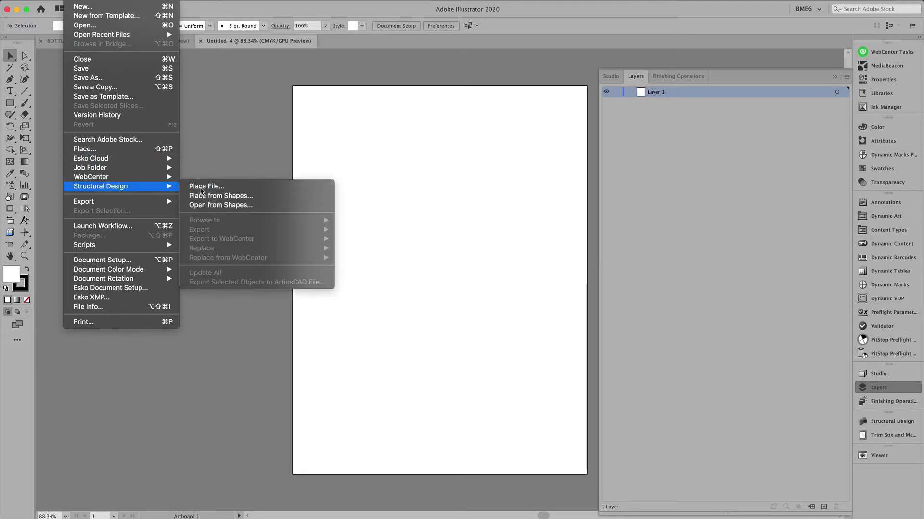
click(207, 187)
click(264, 117)
double_click(266, 118)
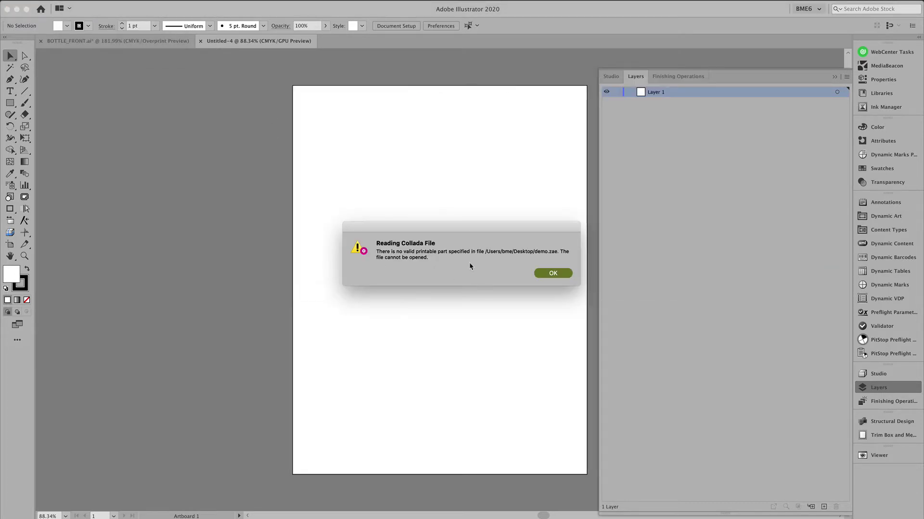
click(552, 274)
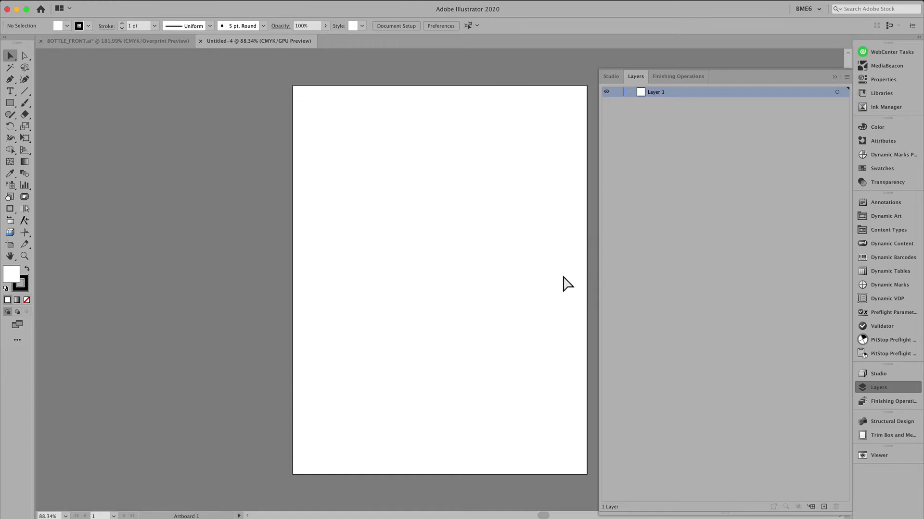
Add a front label to the bottle, dragging it shorter and lower
key(super+Tab)
click(258, 37)
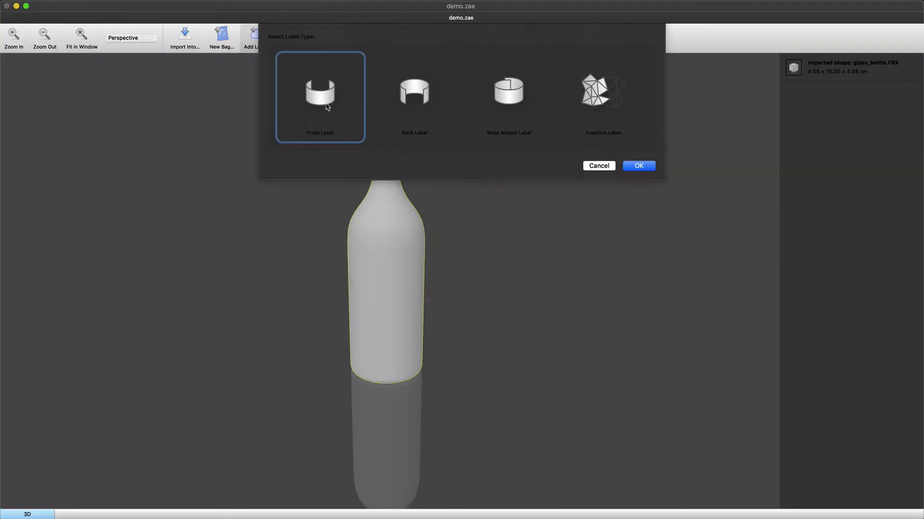
click(636, 167)
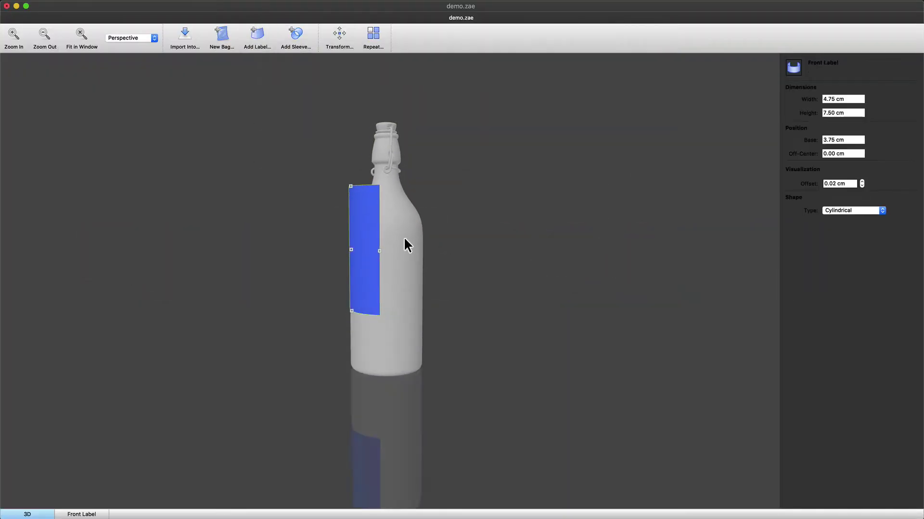
drag(386, 197, 389, 239)
drag(388, 291, 387, 328)
Set the front label to 5 cm wide, 6 cm high, with a 2 cm base
drag(863, 98, 777, 97)
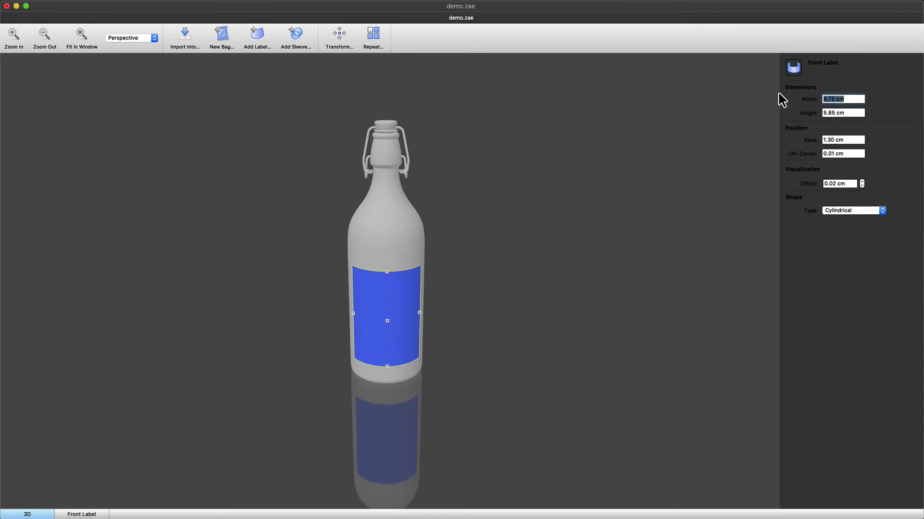
text(5)
key(Tab)
text(6)
key(Tab)
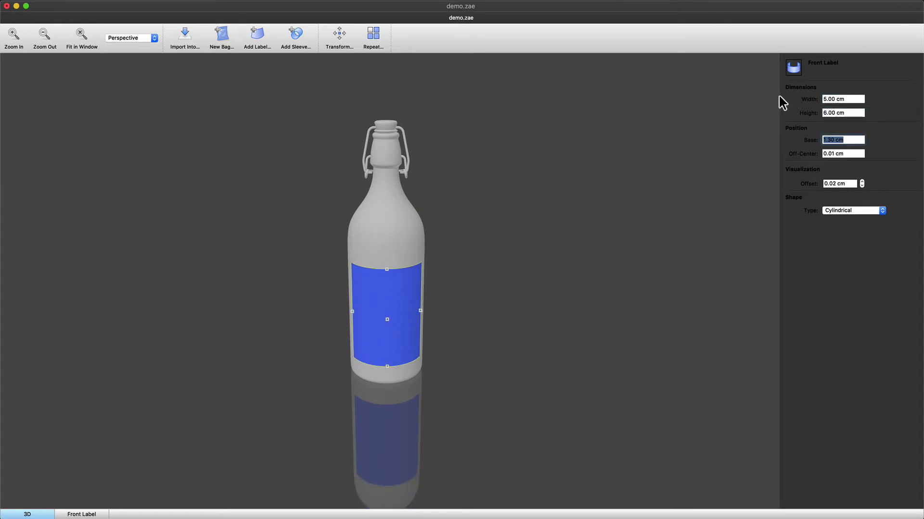
text(2)
key(Tab)
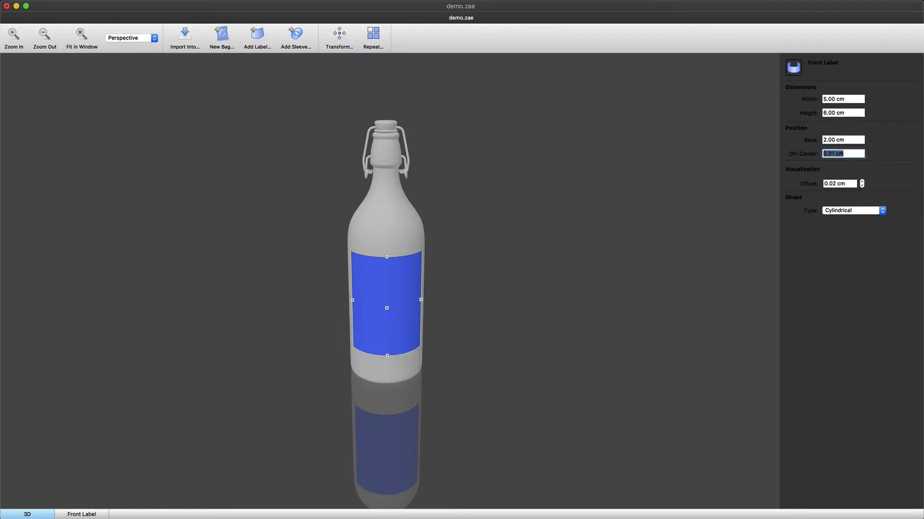
Save the labelled scene under the new name demo-2
click(88, 72)
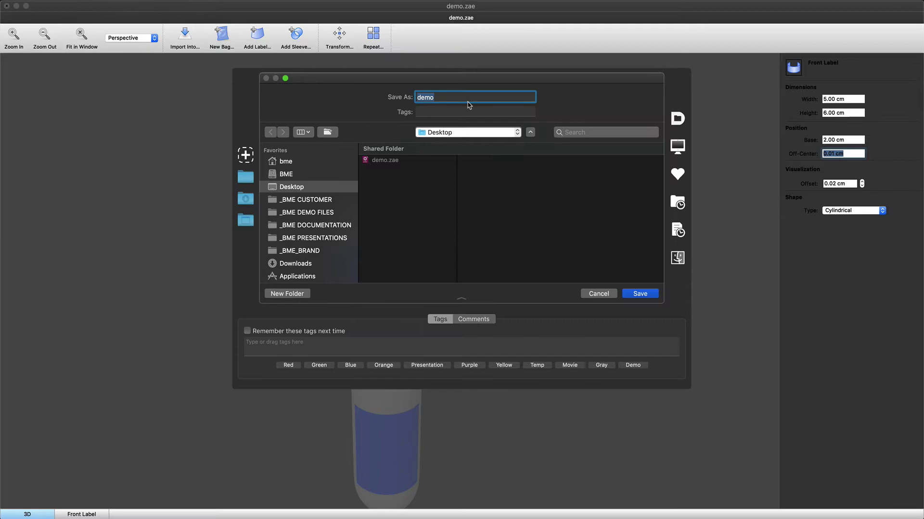
click(465, 95)
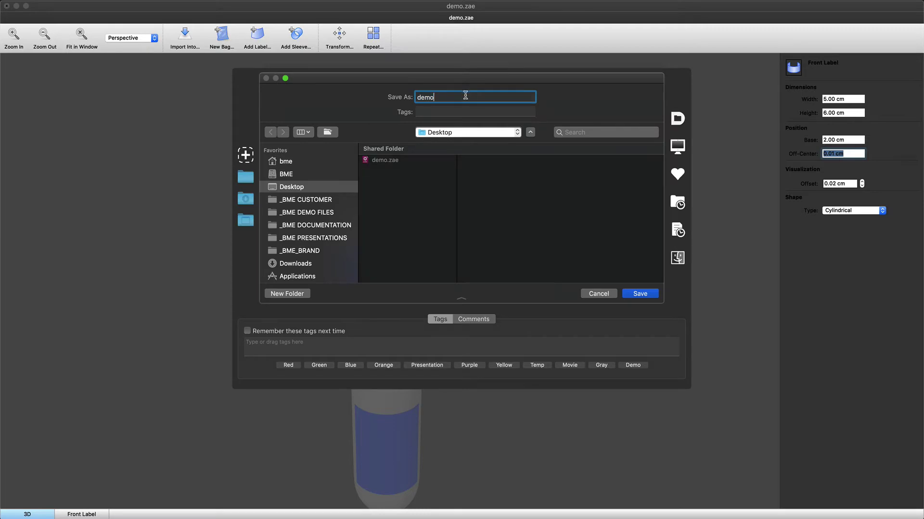
click(647, 295)
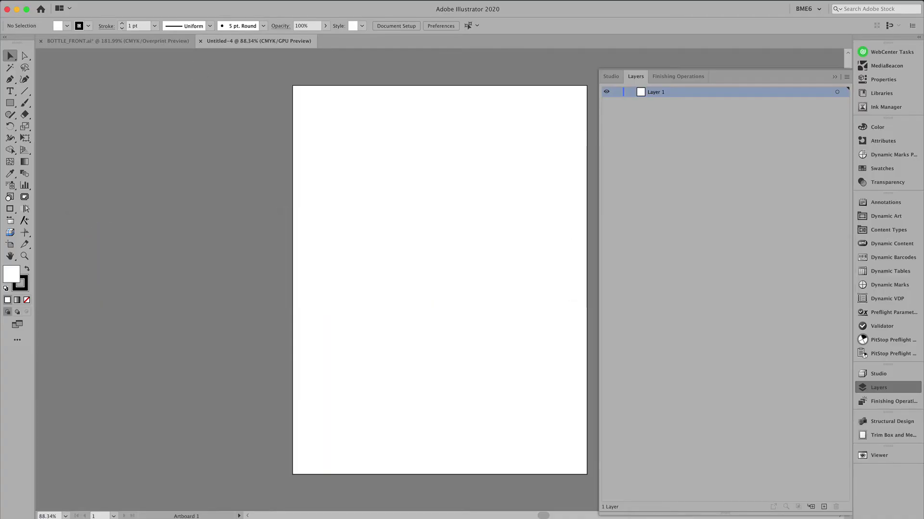
Place demo-2.zae into the Illustrator document as a structural design file
click(70, 0)
mouse_move(83, 184)
click(209, 188)
double_click(269, 120)
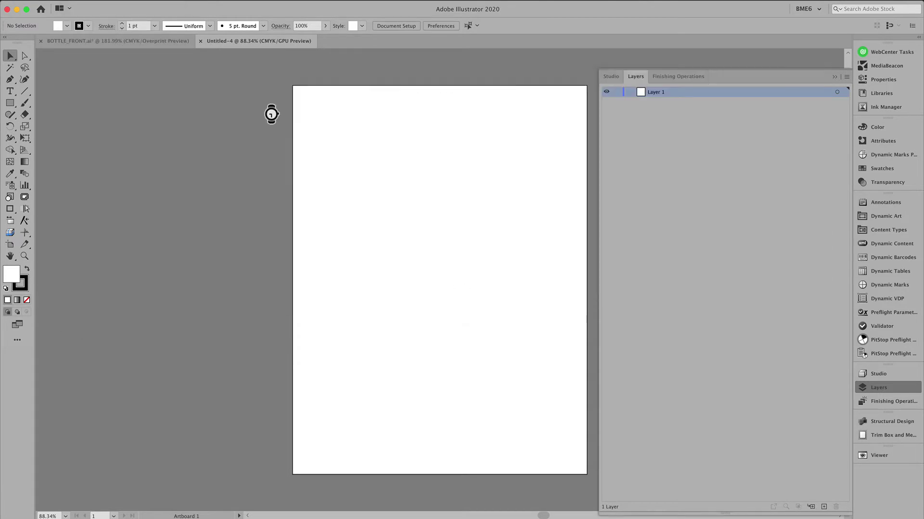
Show the bottle in the 3D Studio preview at a three-quarter angle in Visualizer quality
click(866, 374)
drag(780, 447, 721, 299)
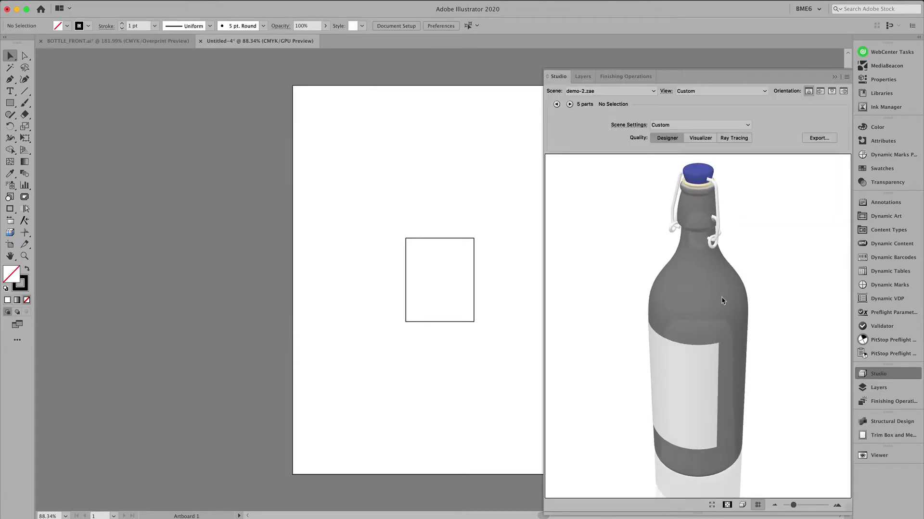
click(701, 139)
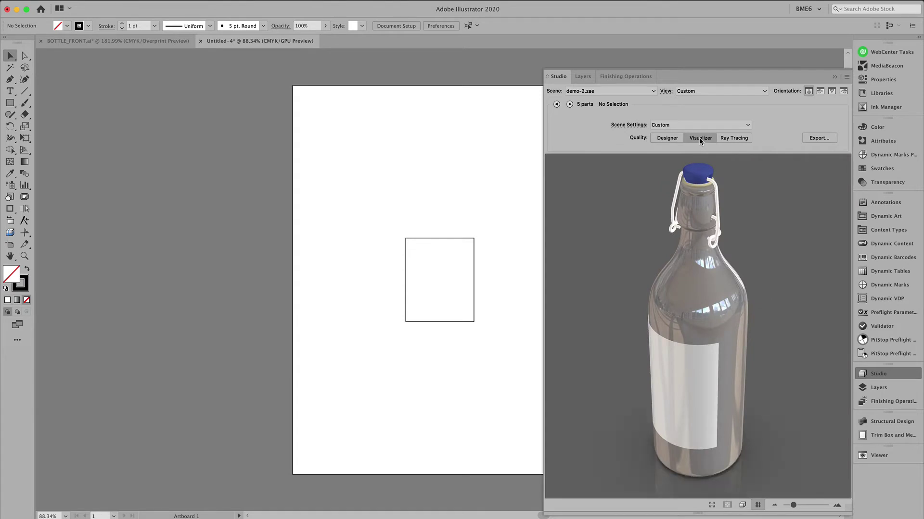
Make the bottle cap near-white Plastic
click(699, 178)
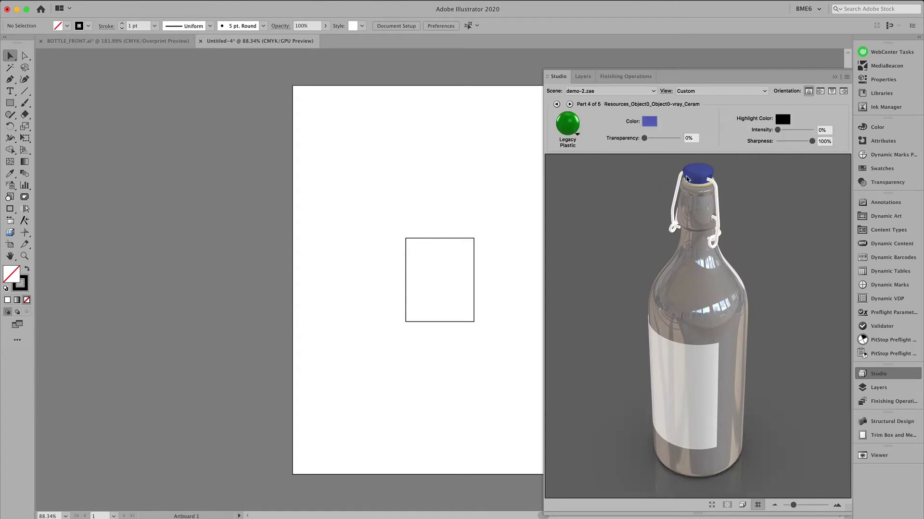
click(648, 121)
drag(416, 167, 417, 162)
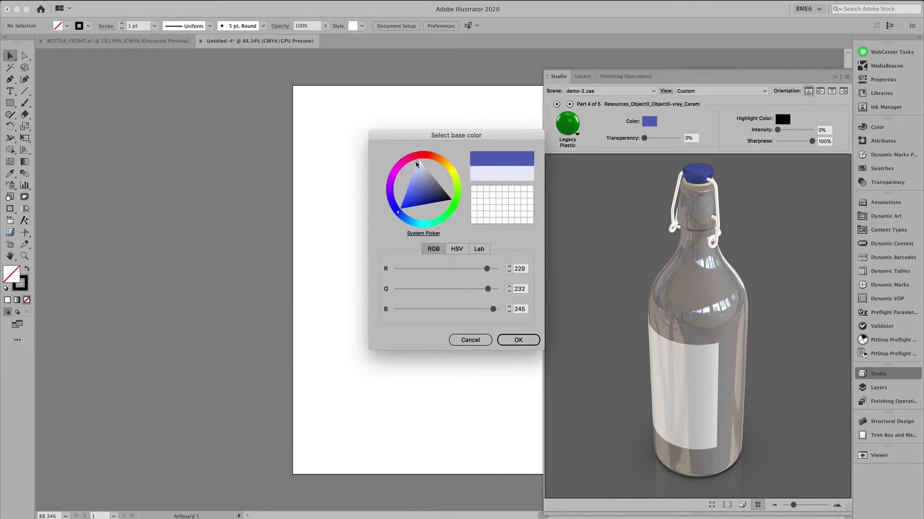
click(512, 341)
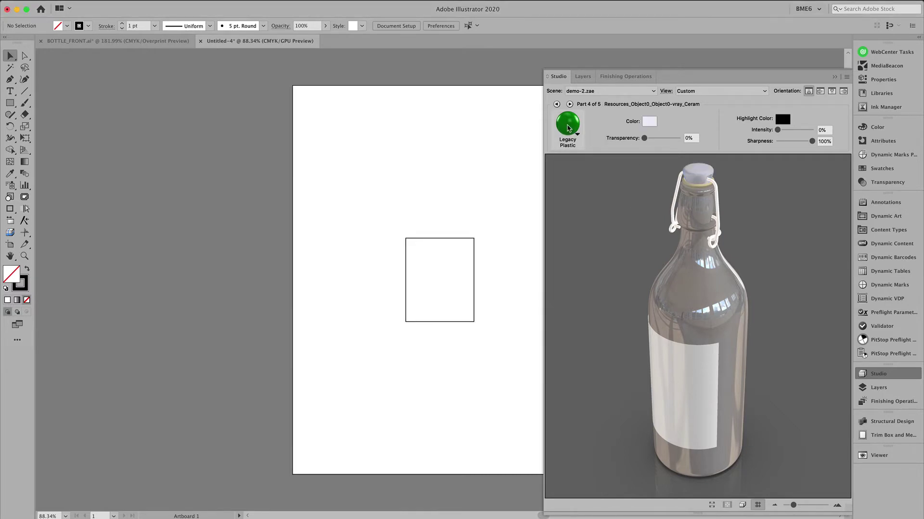
click(568, 126)
click(592, 191)
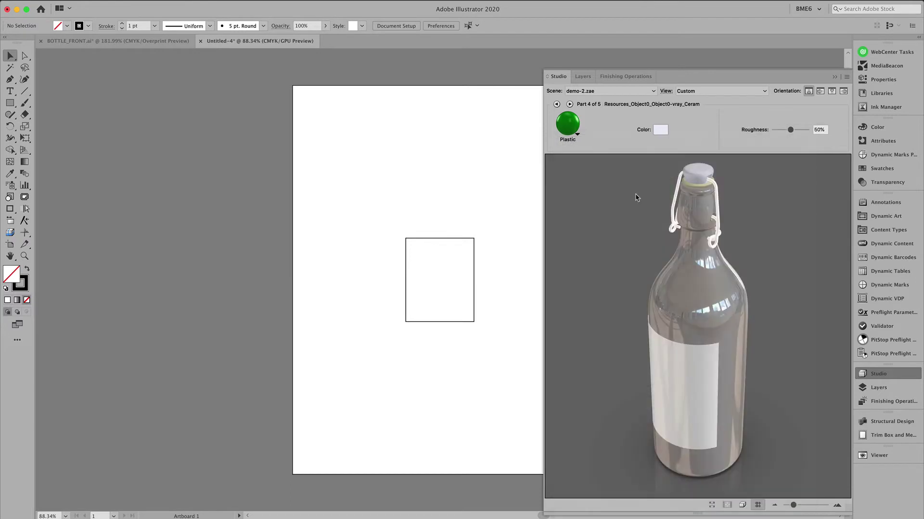
Make one bottle part Aluminium and give the glass body a very light clear colour
click(677, 203)
click(568, 124)
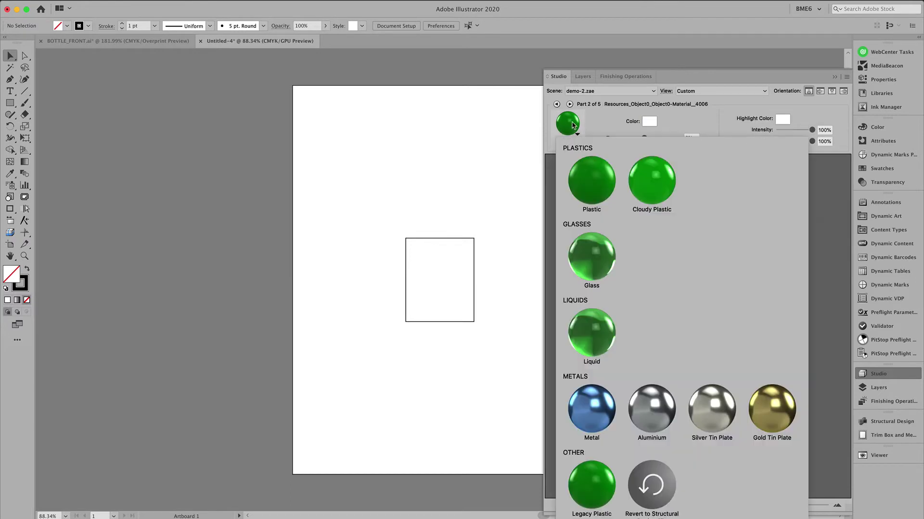
click(658, 409)
click(659, 210)
click(567, 124)
key(Escape)
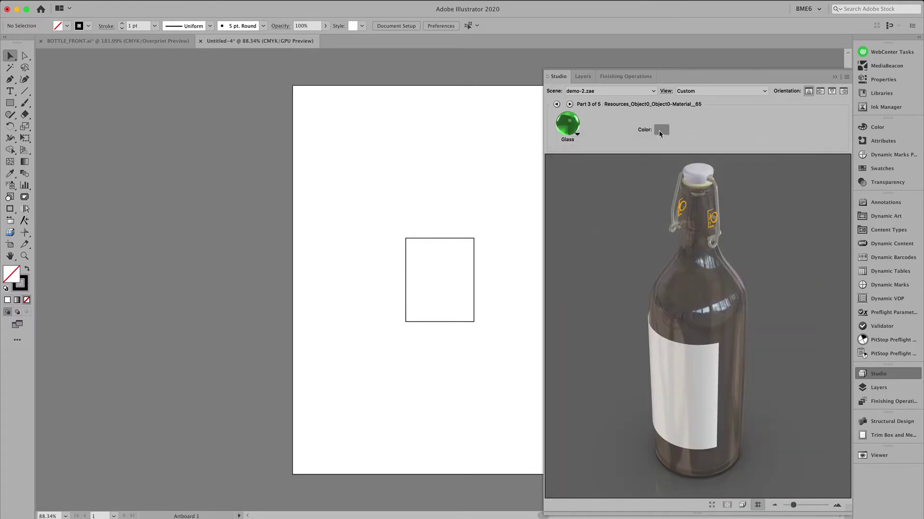
click(661, 130)
click(448, 206)
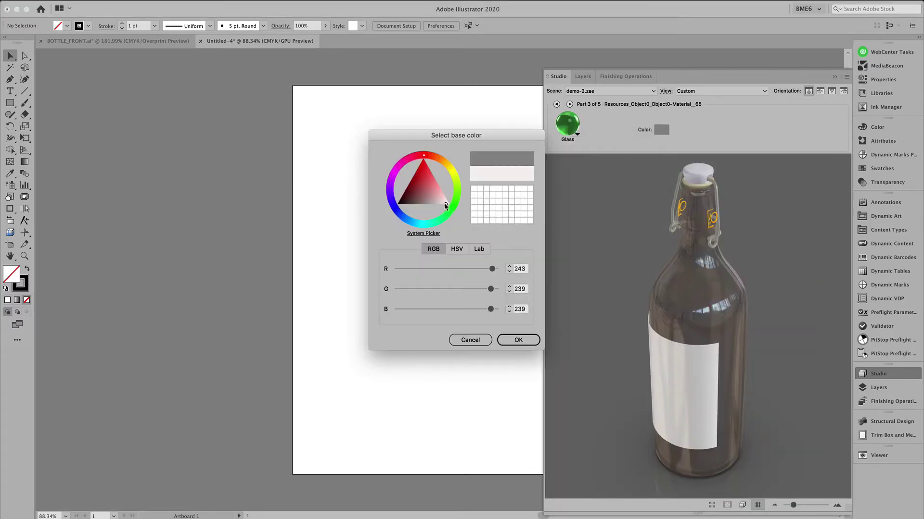
click(531, 341)
click(568, 306)
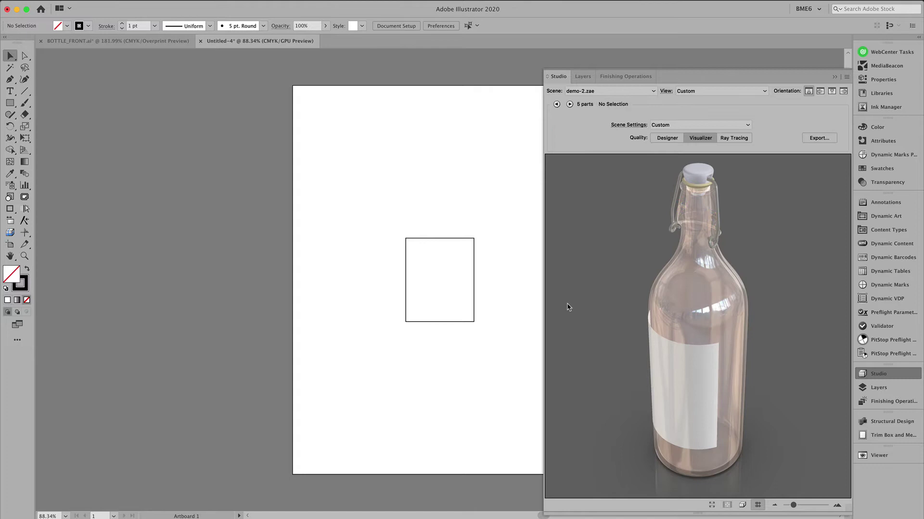
Create a new Illustrator document and download the glass_bottle.obj model in Firefox
scroll(569, 304, up, 1)
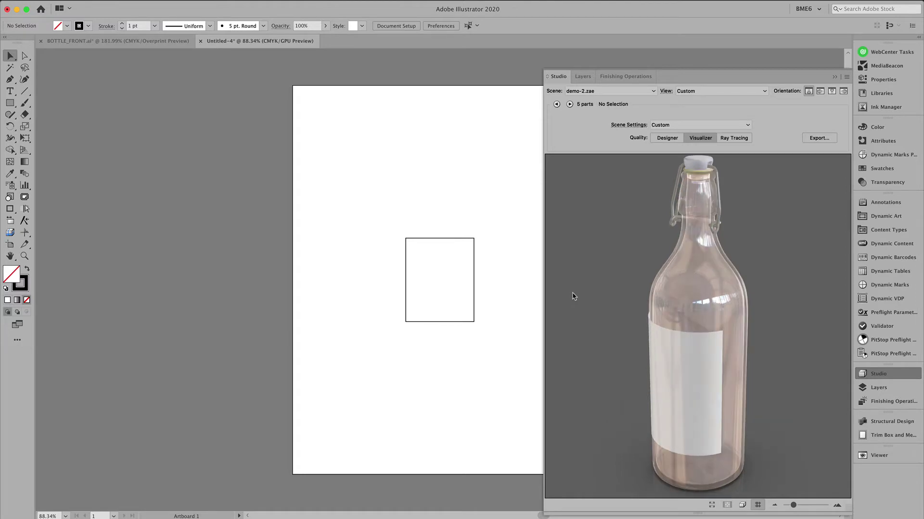
key(super+n)
key(Return)
key(super+Tab)
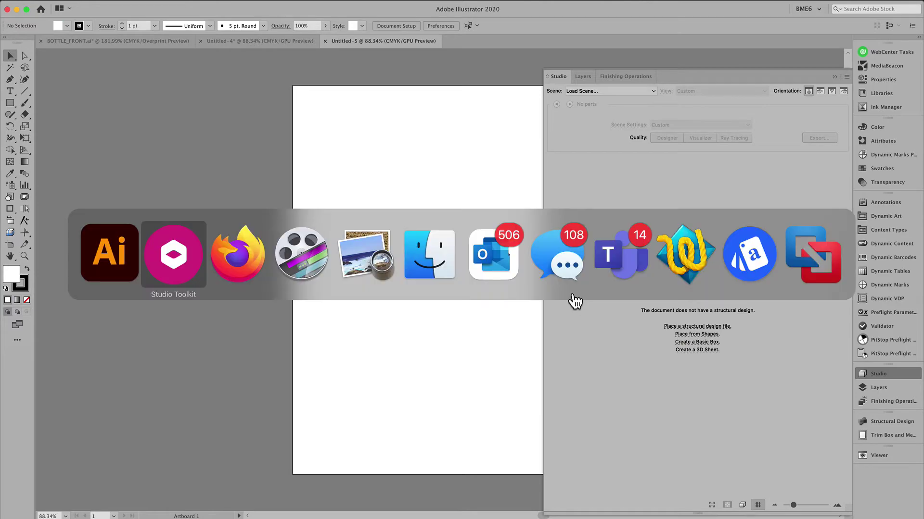
key(super+Tab)
click(452, 270)
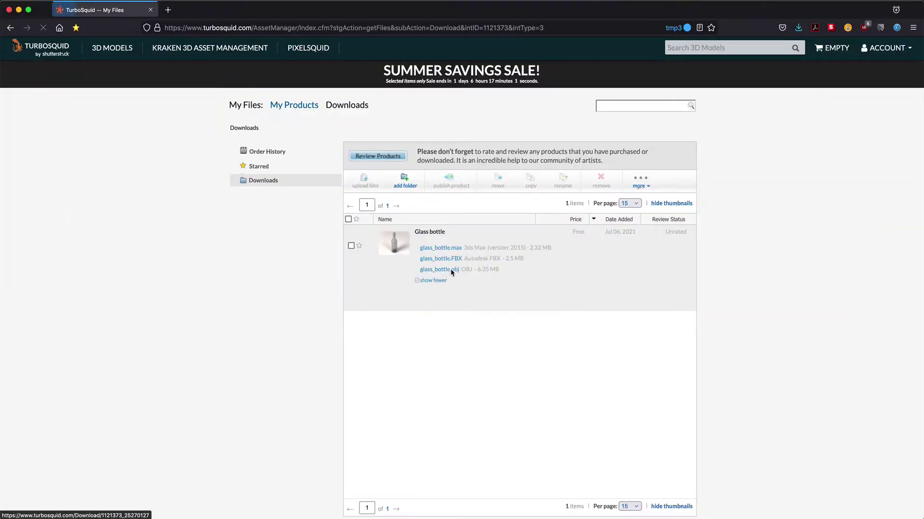
key(Return)
key(super+Tab)
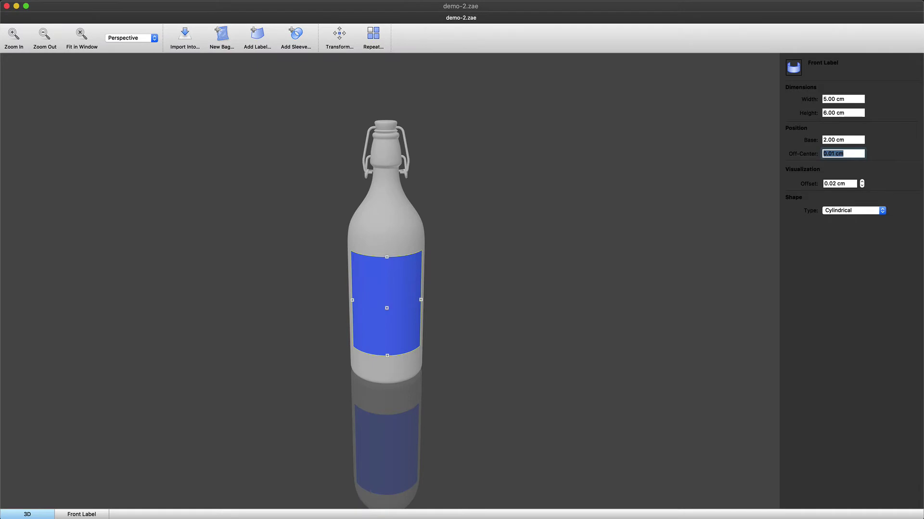
Start a new scene and open glass_bottle.obj from Downloads with the Wavefront (*.obj) filter
click(82, 6)
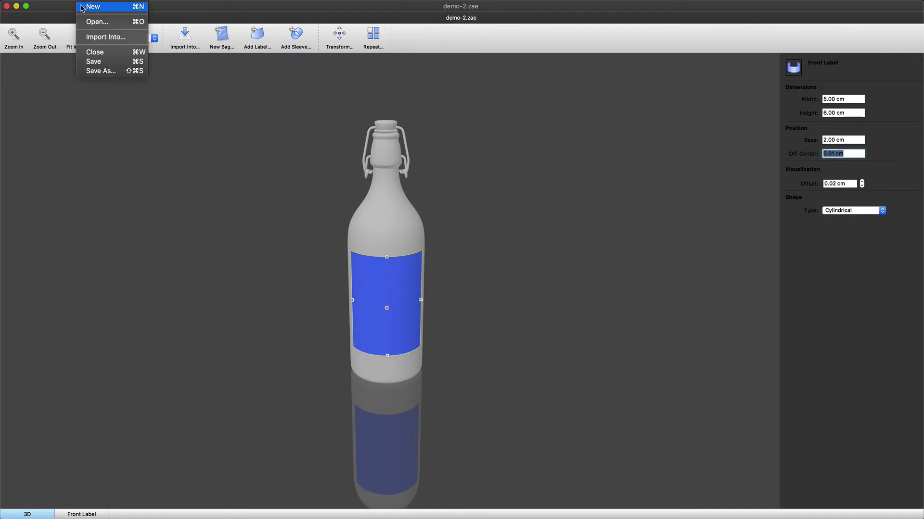
click(87, 17)
click(83, 5)
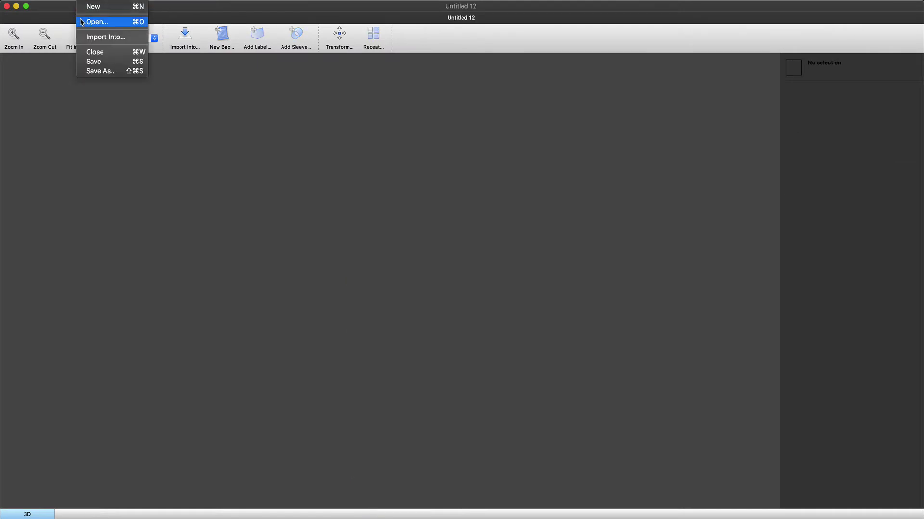
click(93, 21)
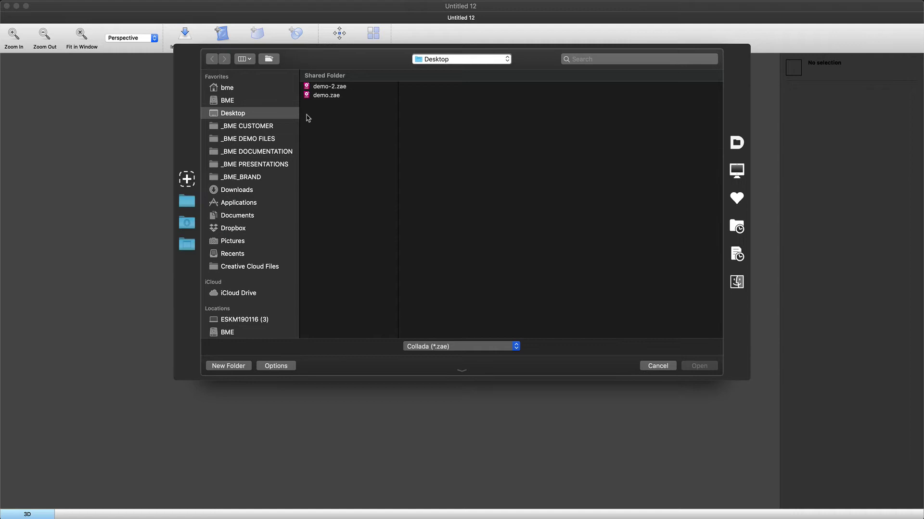
click(459, 348)
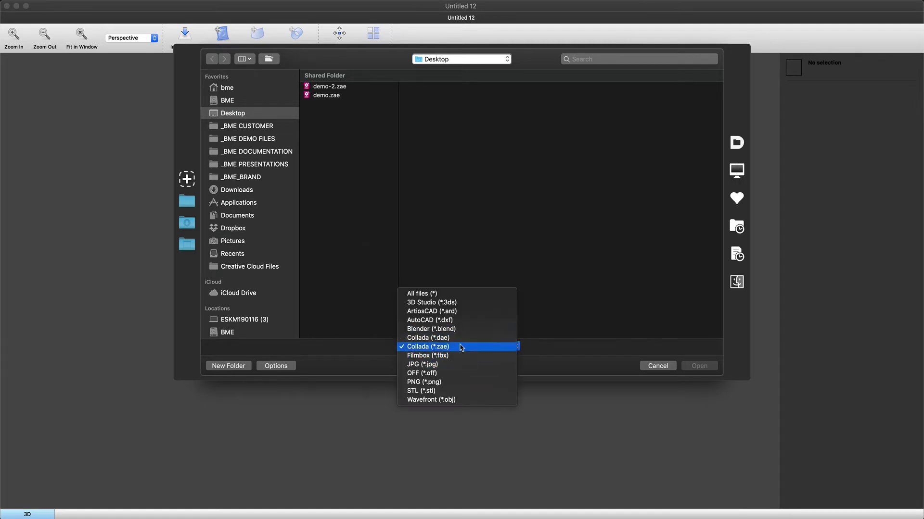
click(448, 401)
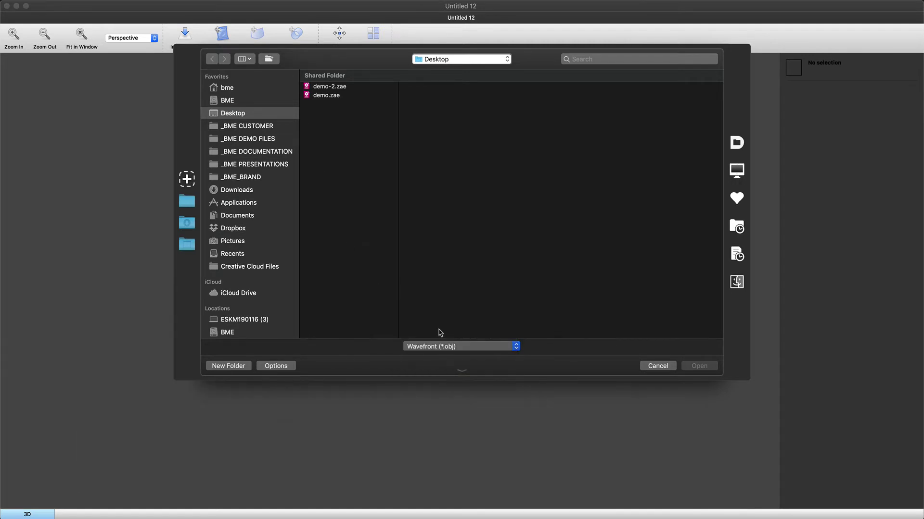
click(241, 190)
click(346, 97)
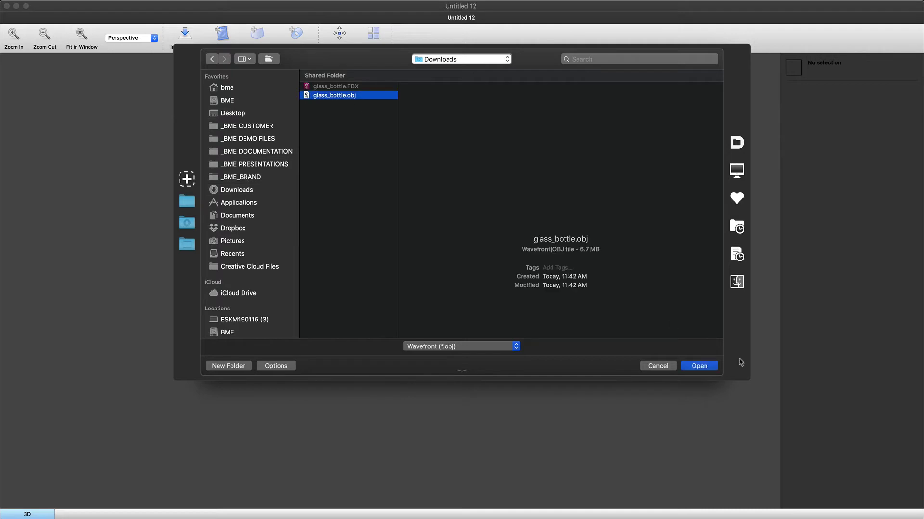
click(699, 366)
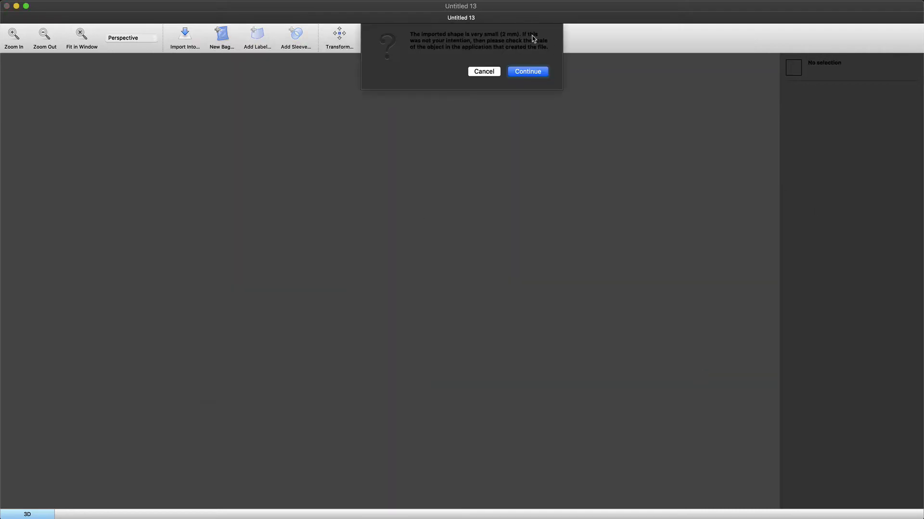
Accept the tiny-size warning and scale the OBJ bottle to 15 cm tall
click(528, 72)
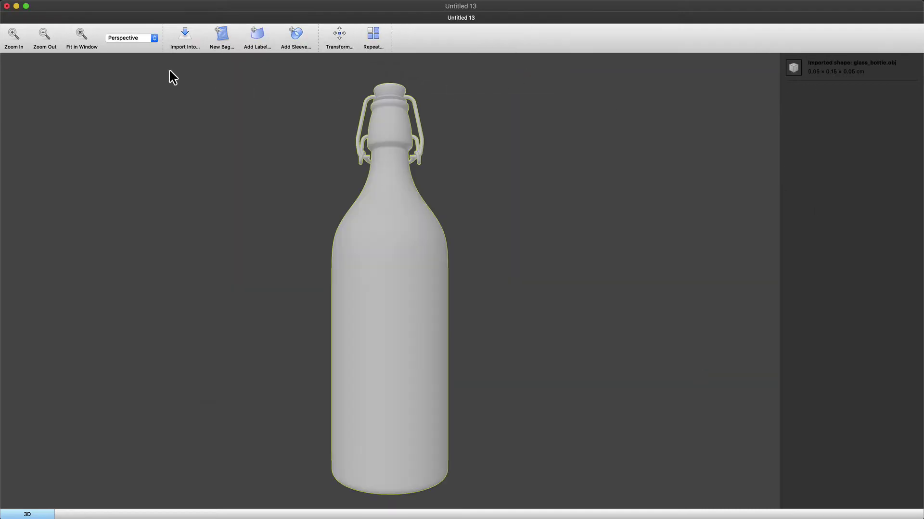
click(343, 39)
click(48, 61)
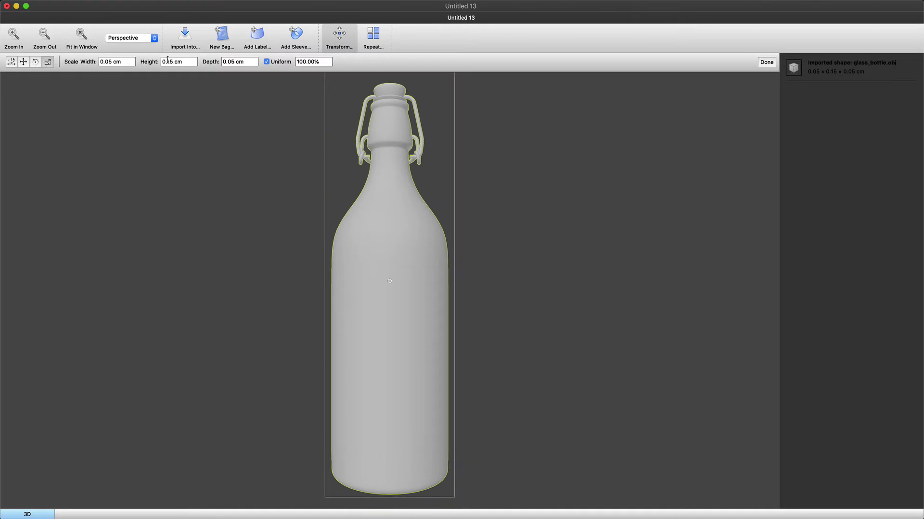
key(Tab)
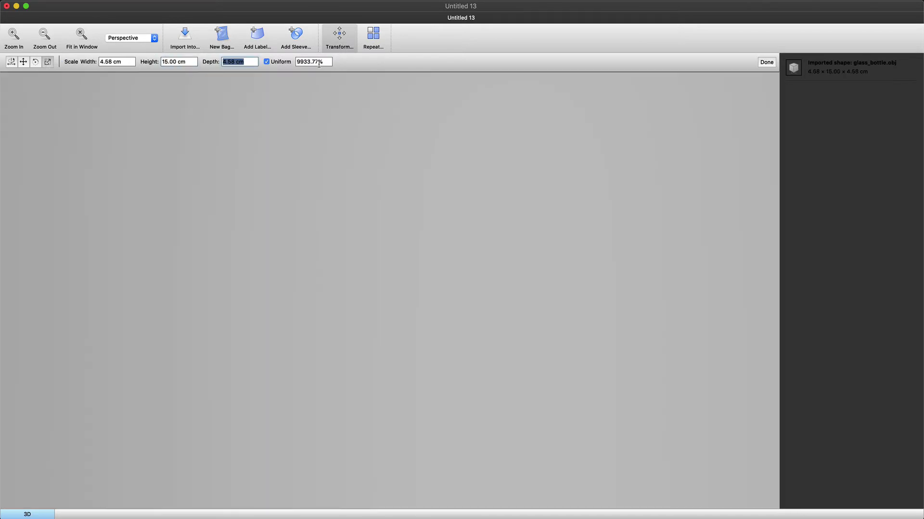
click(766, 62)
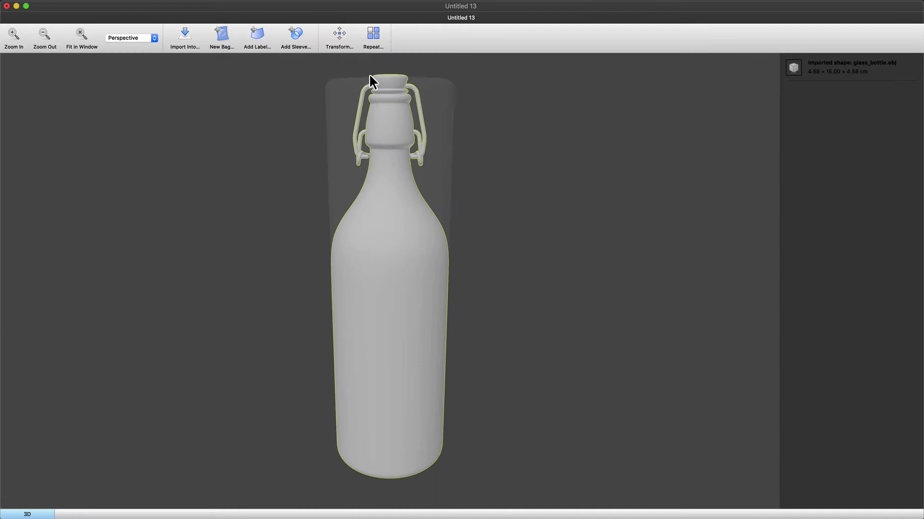
Move the bottle up, then drop it down onto the floor
click(328, 41)
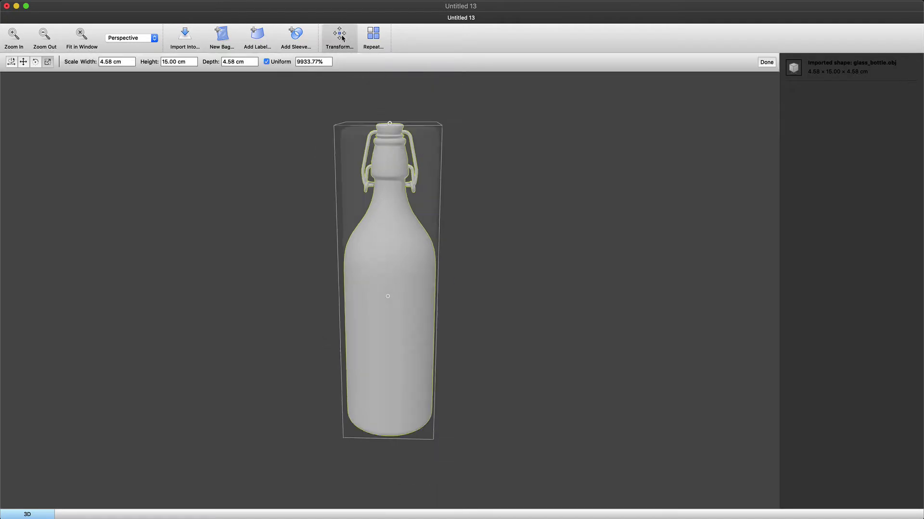
click(23, 62)
drag(386, 183, 398, 154)
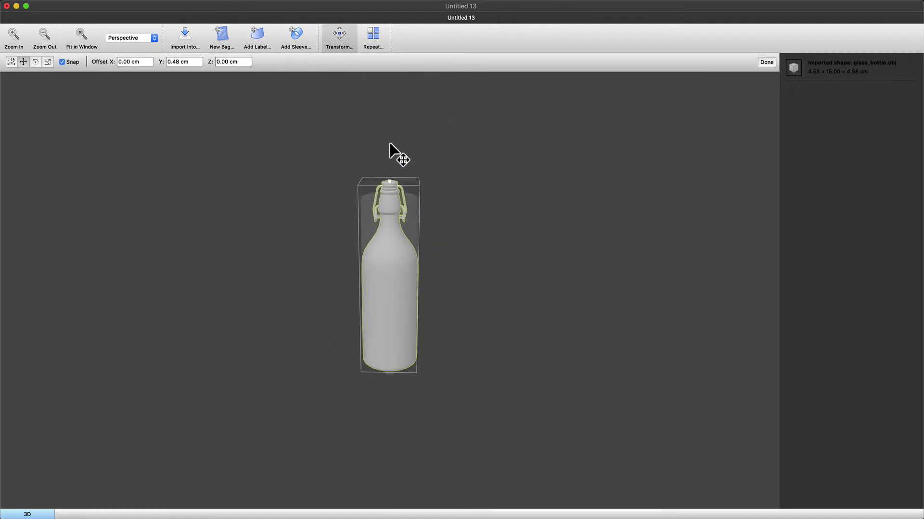
click(104, 0)
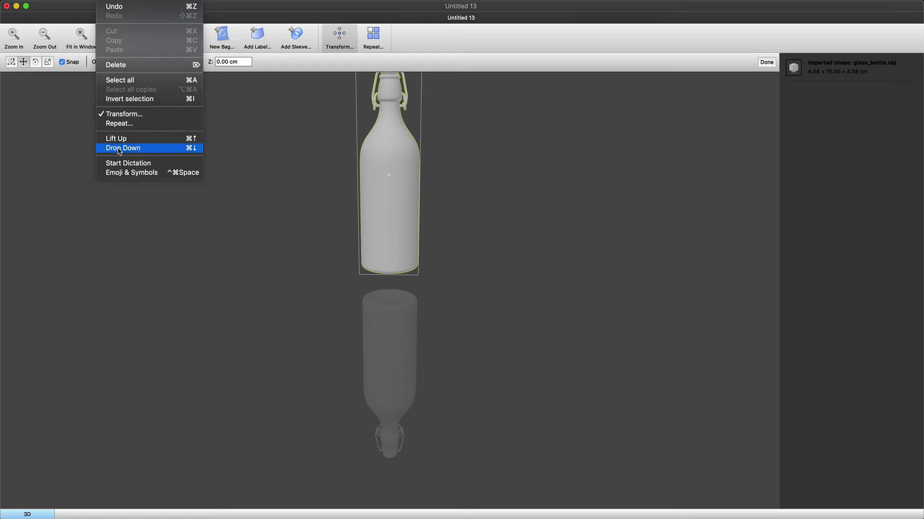
click(121, 148)
Add a front label 5 cm wide, 6 cm high, with a 2 cm base
click(256, 35)
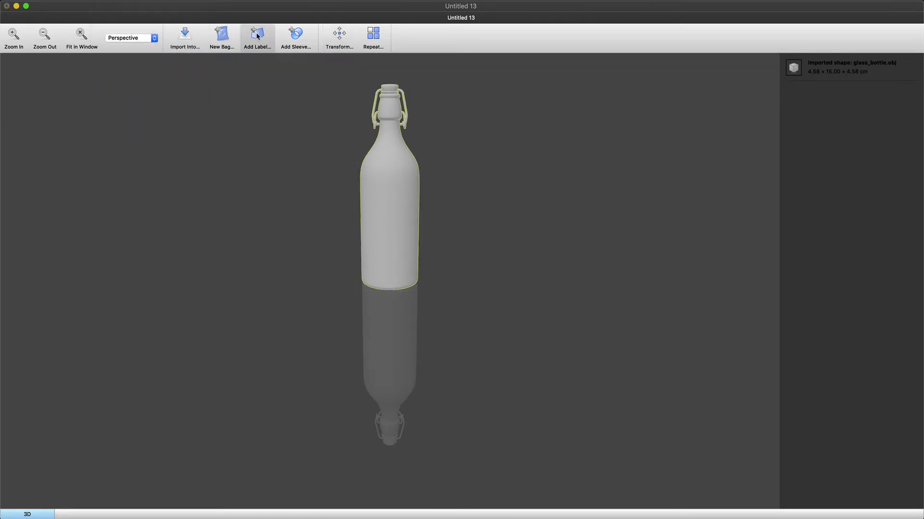
click(639, 166)
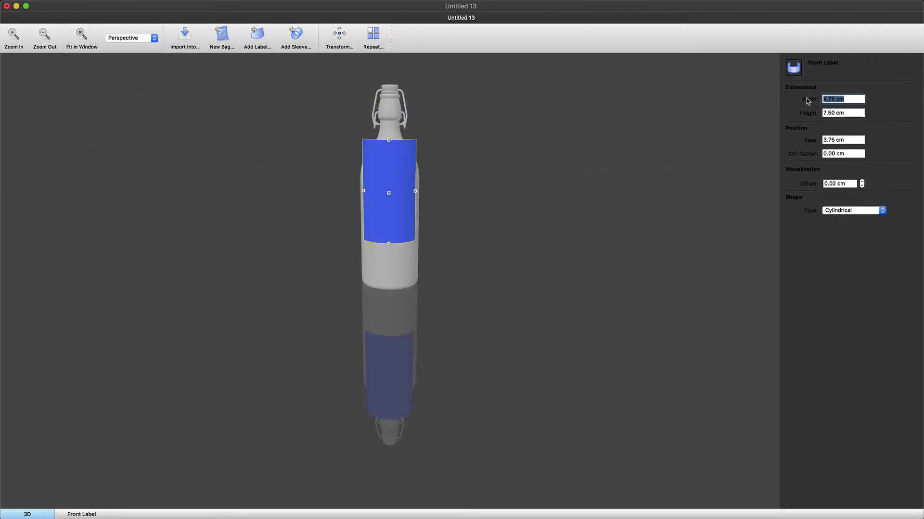
text(5)
key(Tab)
text(6)
key(Tab)
text(2)
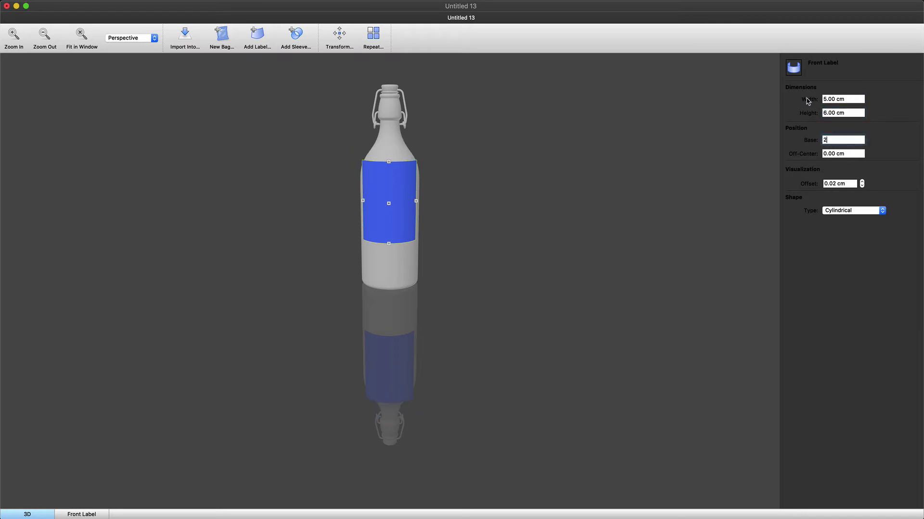
key(Tab)
Save the labelled bottle scene to the Desktop under a new name
click(87, 6)
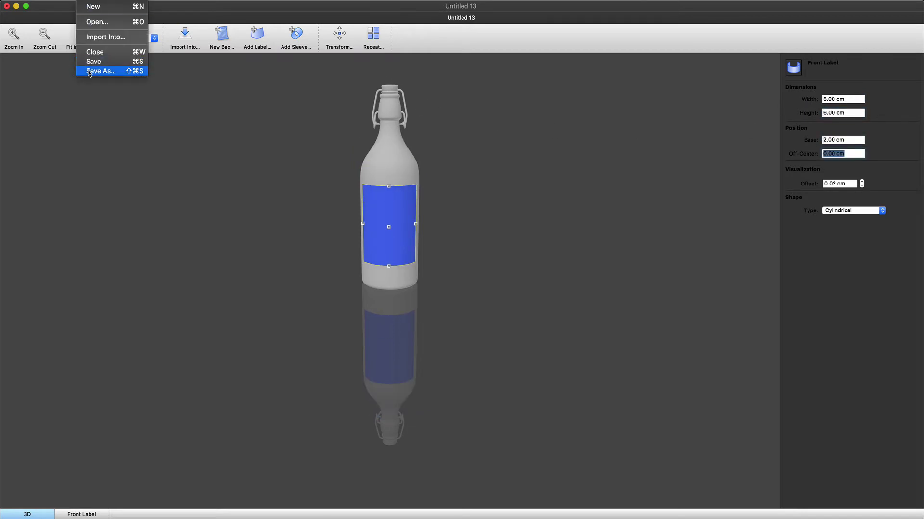
click(89, 72)
key(super+shift+d)
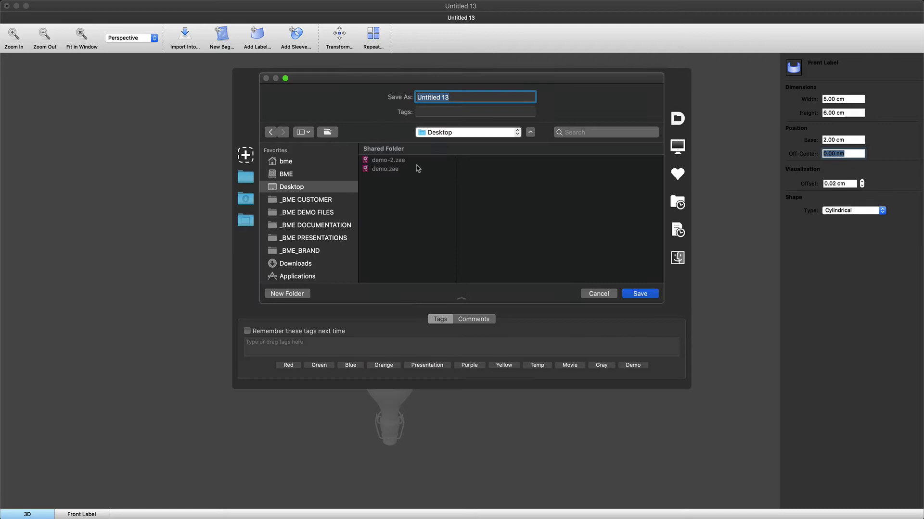
click(390, 161)
key(BackSpace)
click(642, 294)
key(super+Tab)
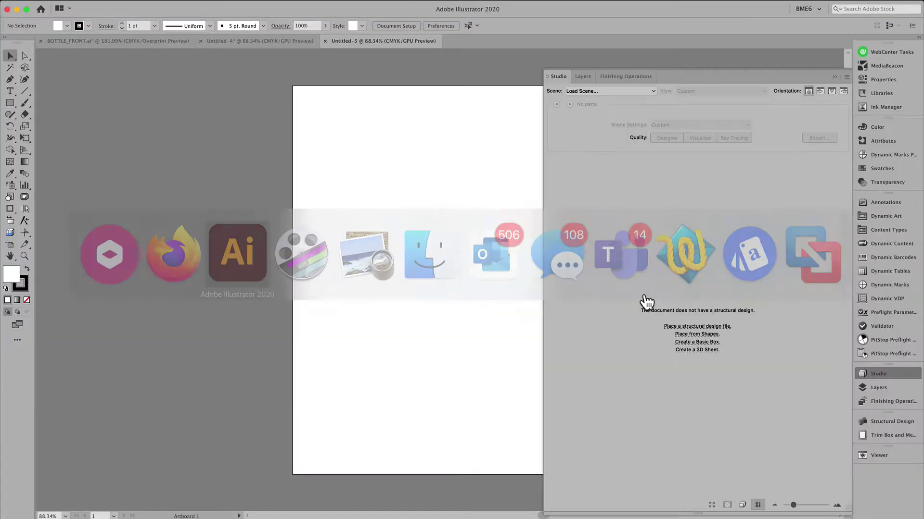
Place demo-3.zae as the structural design and preview it at Visualizer quality
click(666, 327)
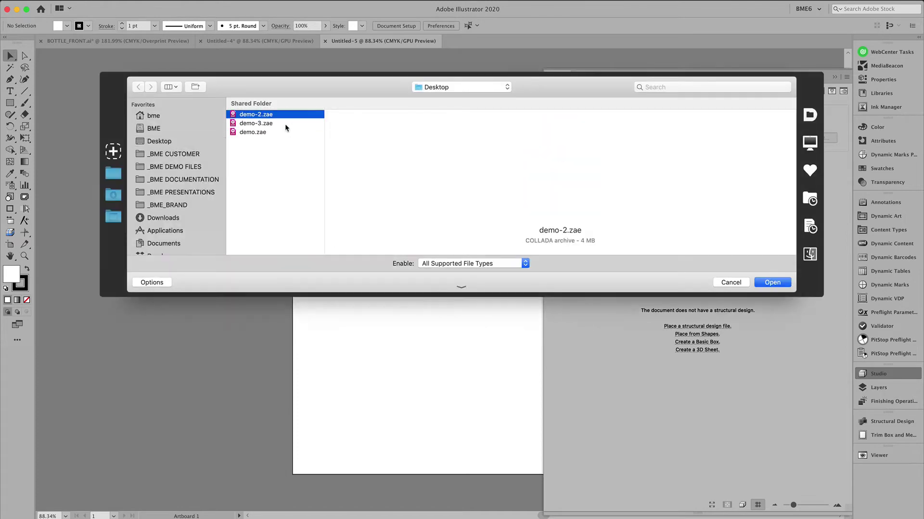
double_click(286, 126)
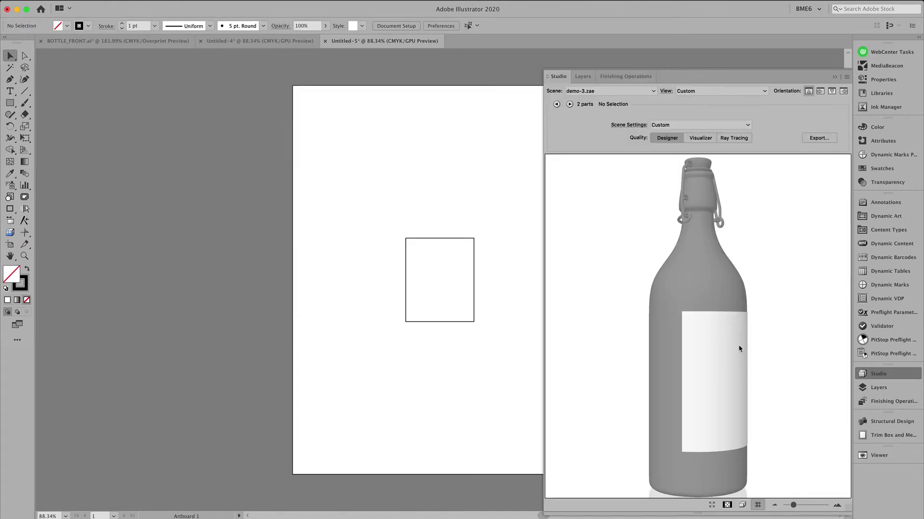
drag(739, 349, 649, 367)
click(700, 139)
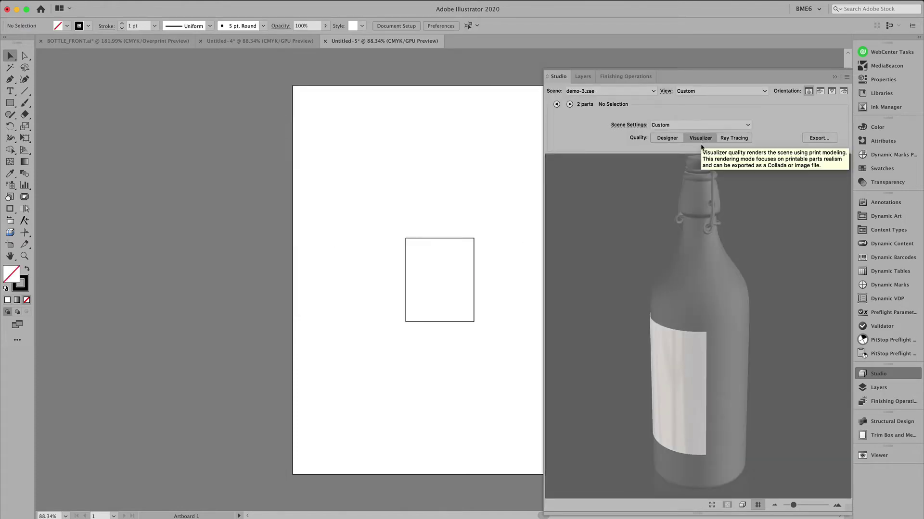
drag(794, 506, 789, 506)
Check the clip part's material choices unchanged, then render the bottle with Ray Tracing
click(711, 349)
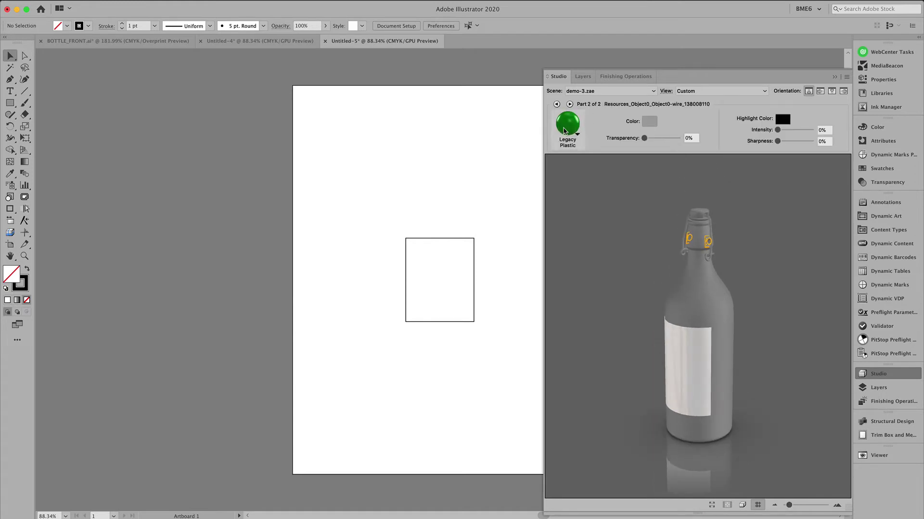
click(567, 123)
click(599, 265)
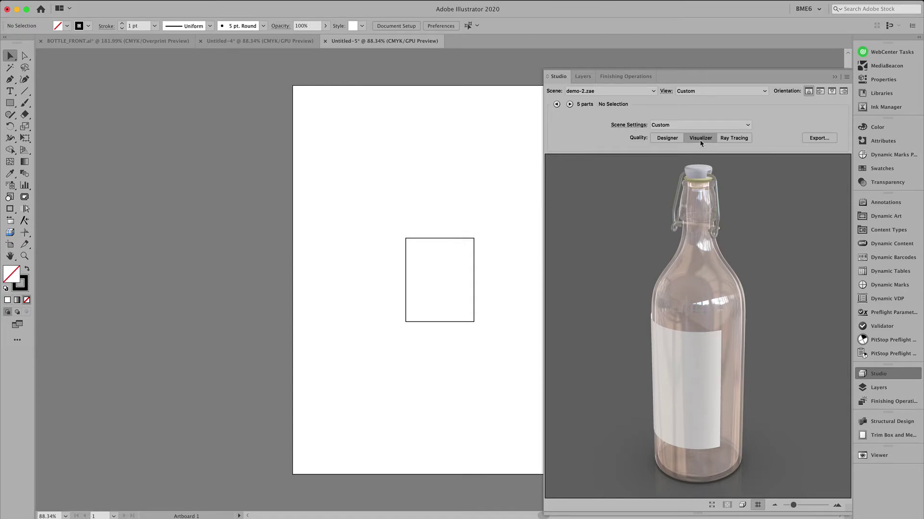
click(734, 140)
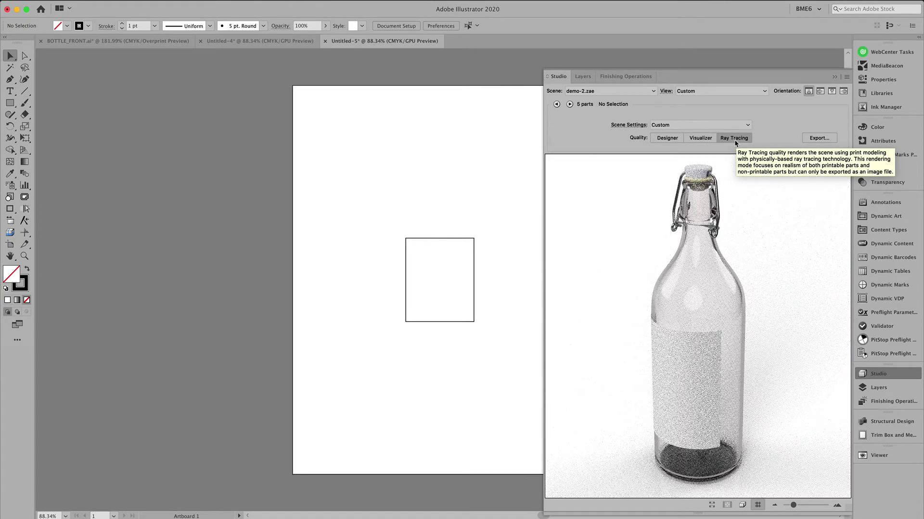
Return the preview to Visualizer quality and close the Export dialog, leaving KeyShot File unexported
click(712, 139)
click(804, 138)
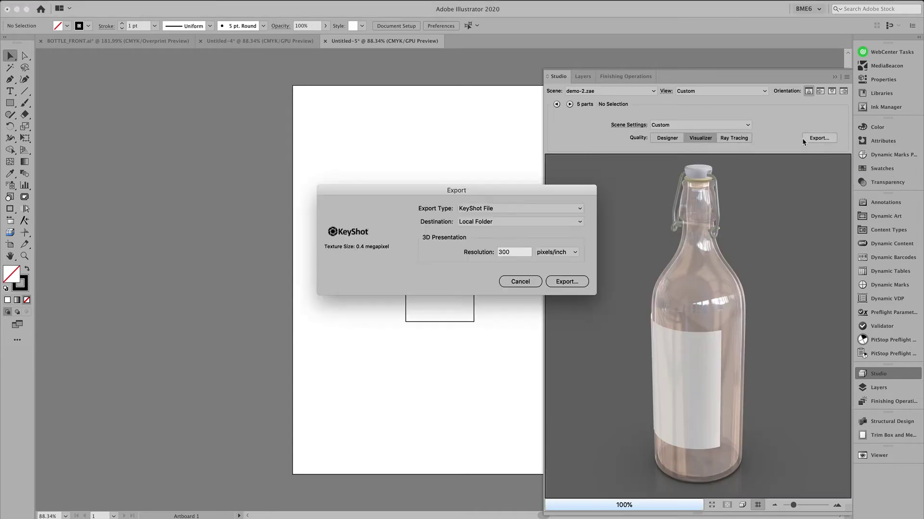
click(549, 208)
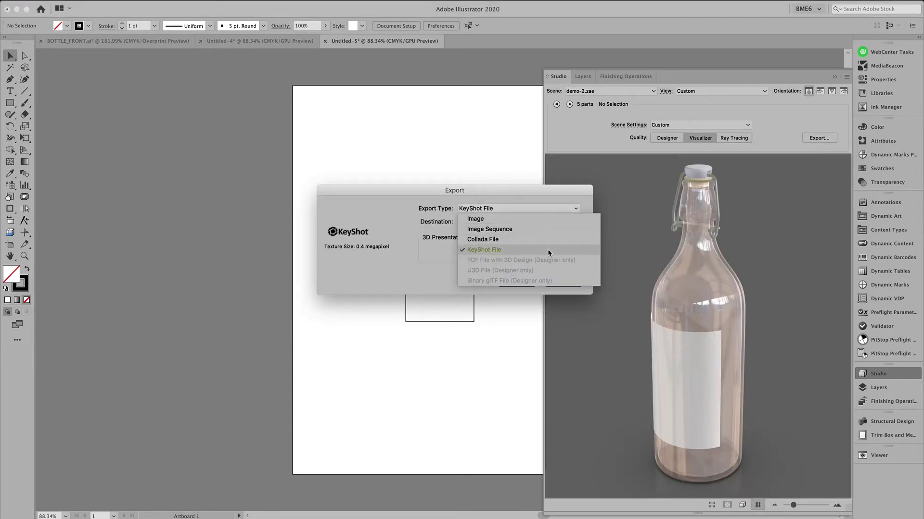
click(549, 251)
key(Escape)
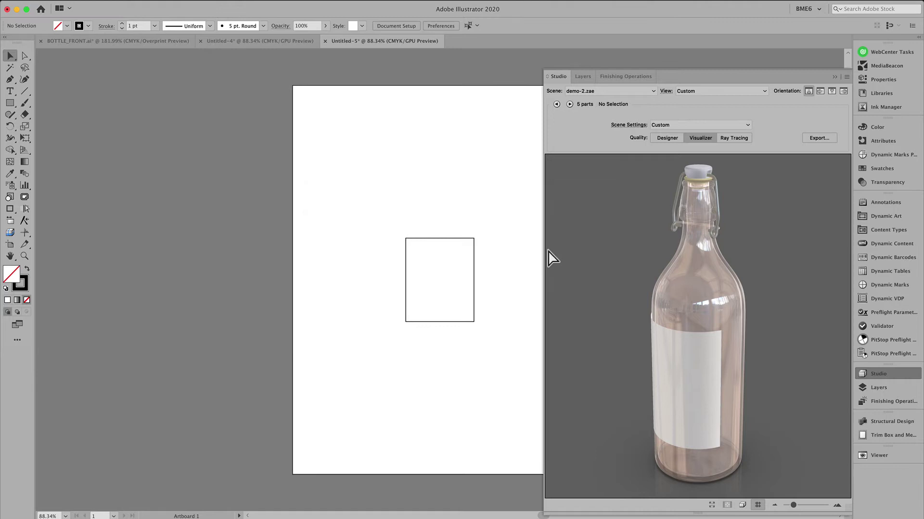
Paste the GIN label artwork into the outline, scale it uniformly to 120%, then deselect it
key(ctrl+v)
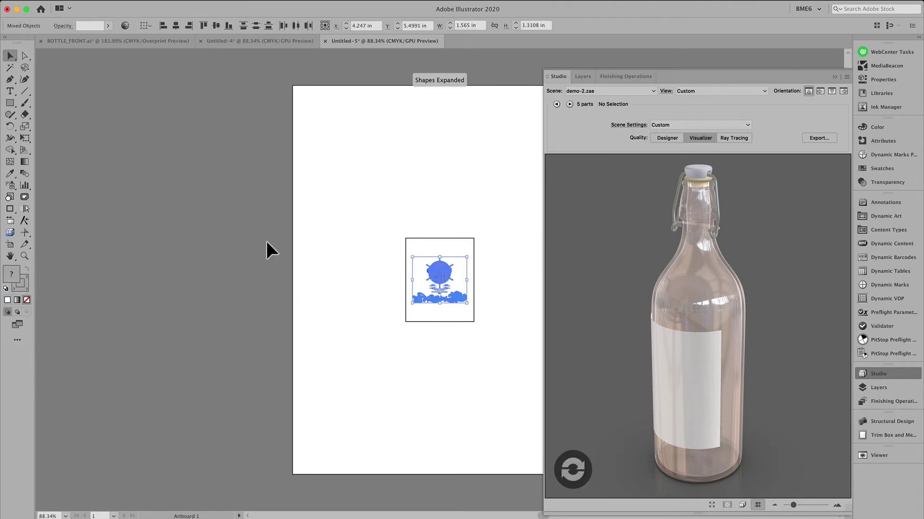
double_click(25, 127)
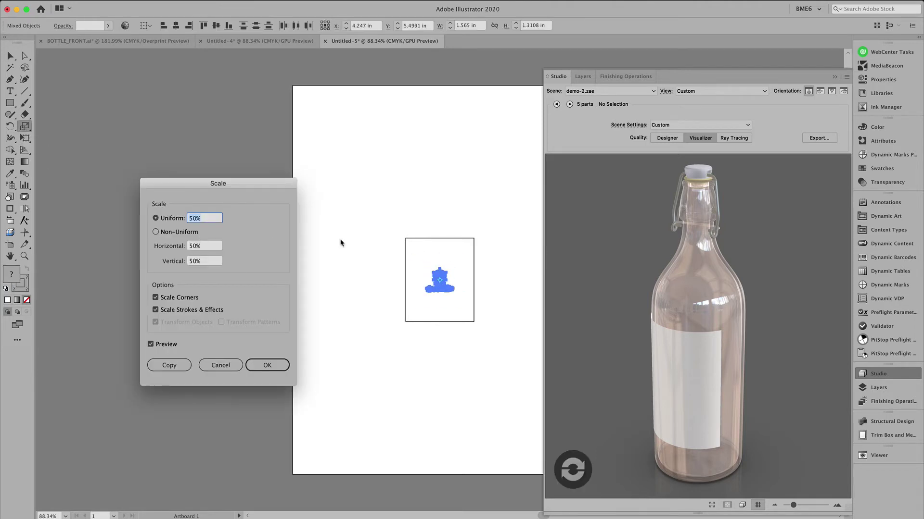
text(125)
key(Tab)
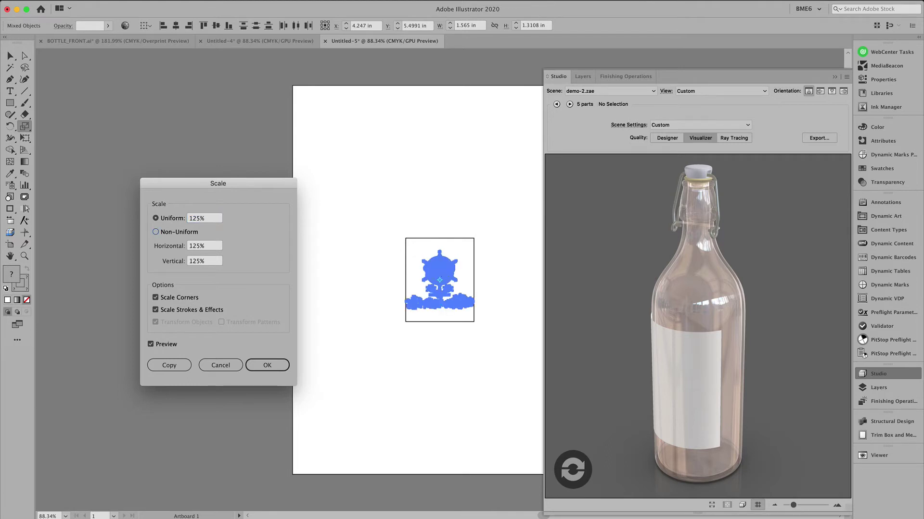
double_click(200, 221)
text(120)
key(Tab)
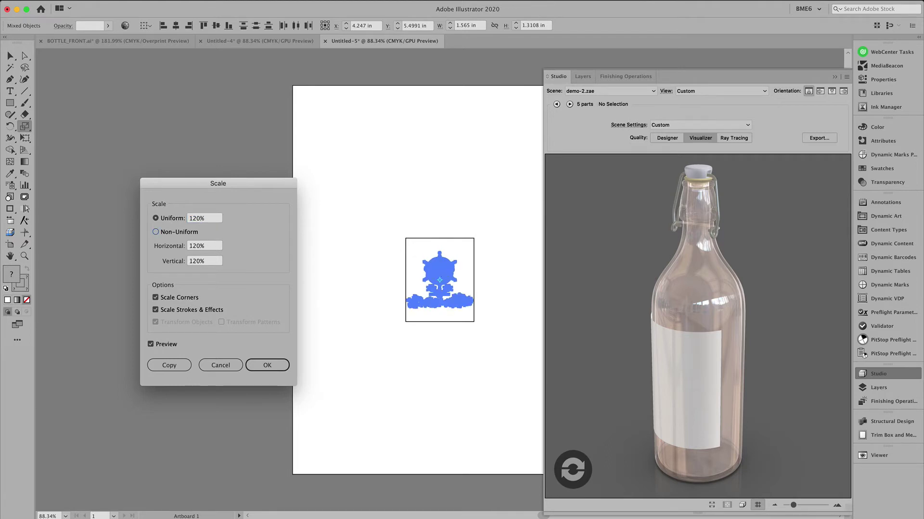
click(265, 366)
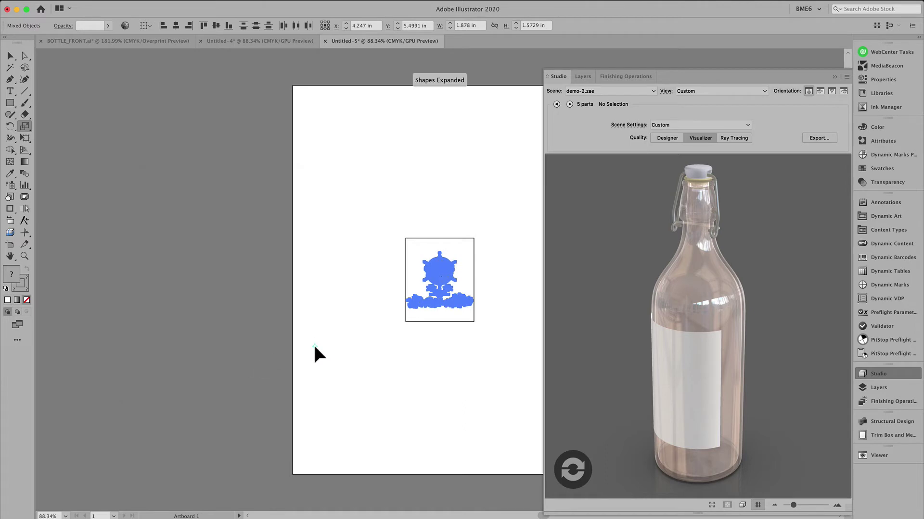
key(v)
click(308, 207)
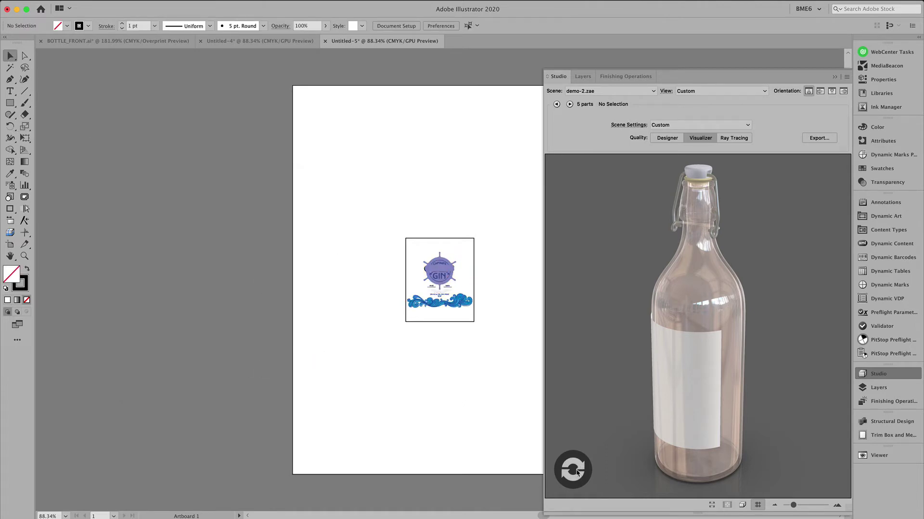
Re-render the 3D bottle with the enlarged label, turn on Overprint Preview, and turn the label front
click(576, 472)
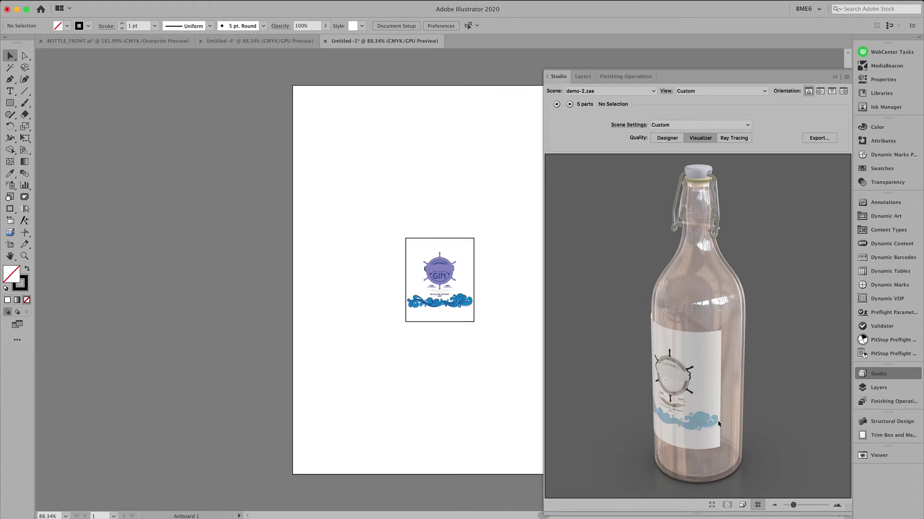
key(super+alt+shift+y)
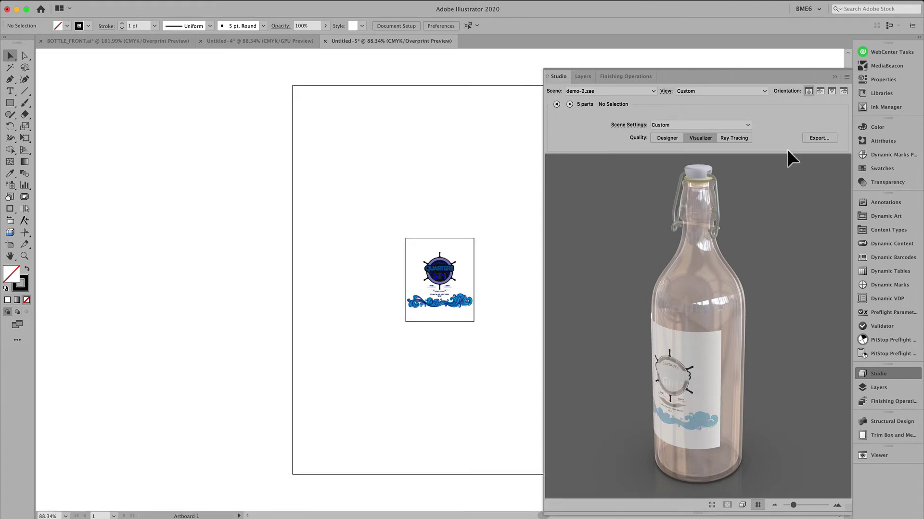
drag(707, 159, 740, 201)
Toggle Designer and Visualizer quality, then zoom in and rotate to inspect the label wrap
click(679, 139)
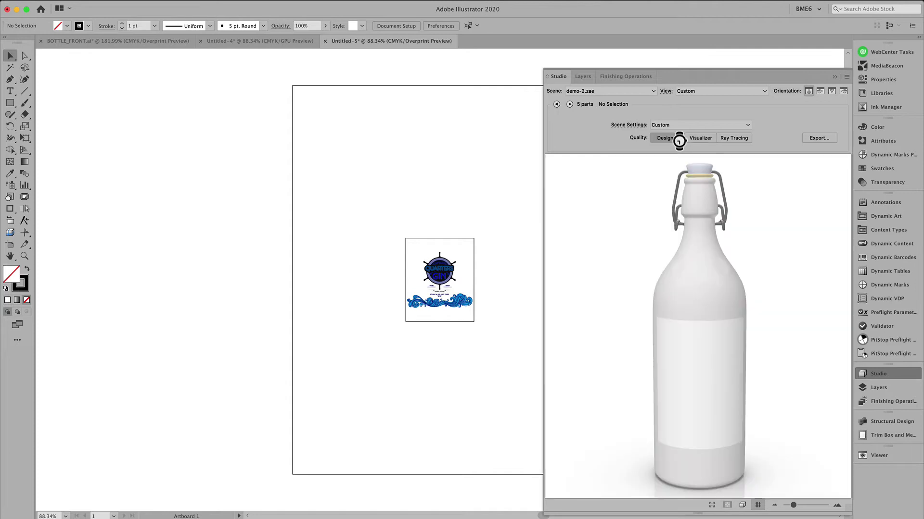
click(692, 139)
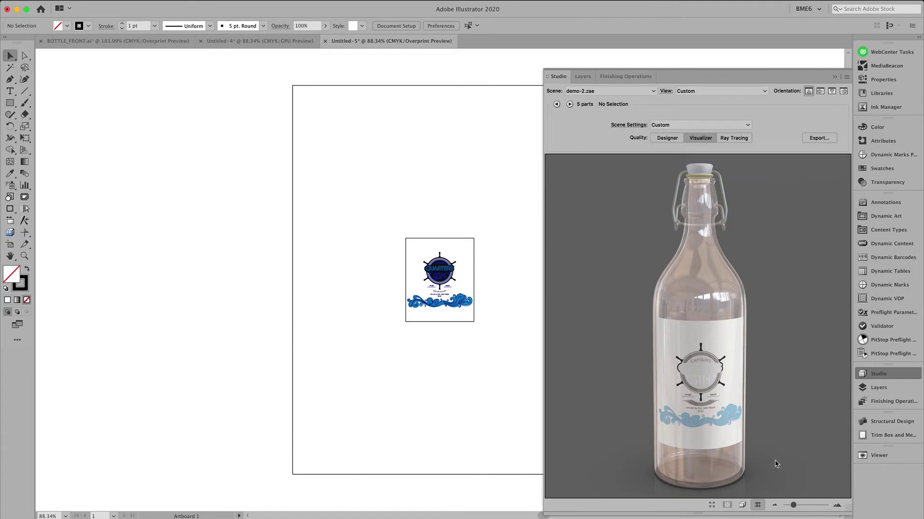
drag(795, 506, 809, 506)
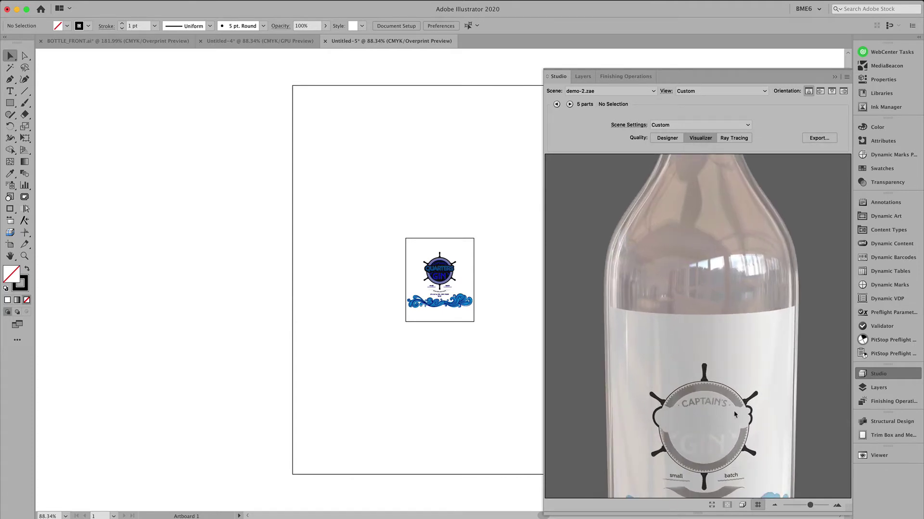
drag(735, 332, 756, 334)
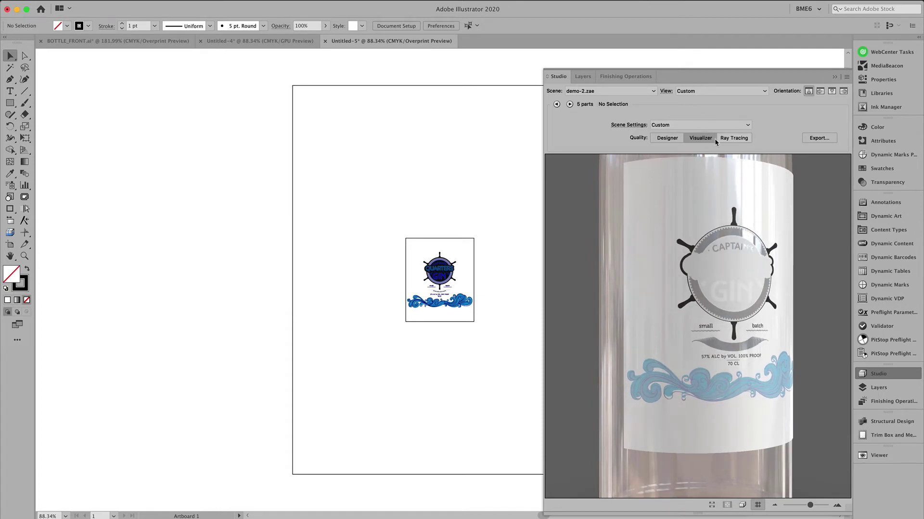
Expand Layer 1, refresh the inks in Ink Manager, and check Finishing Operations before re-rendering
click(874, 388)
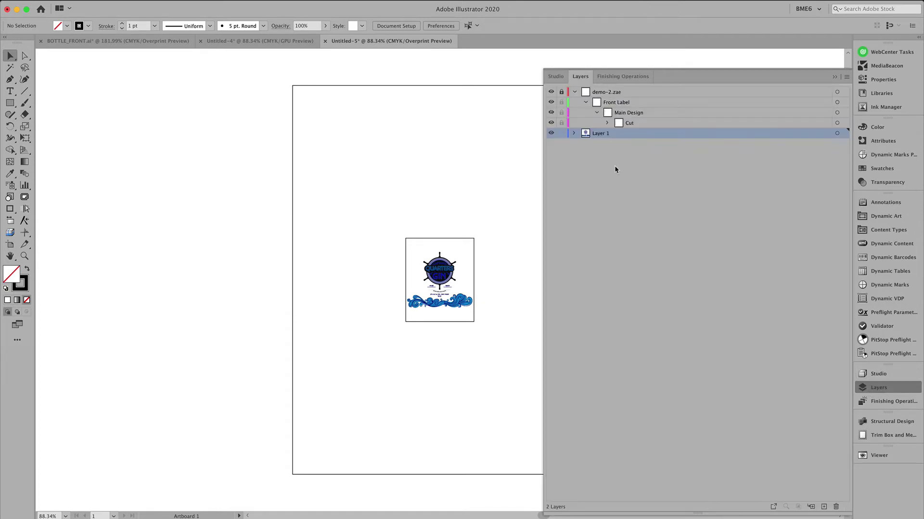
click(573, 134)
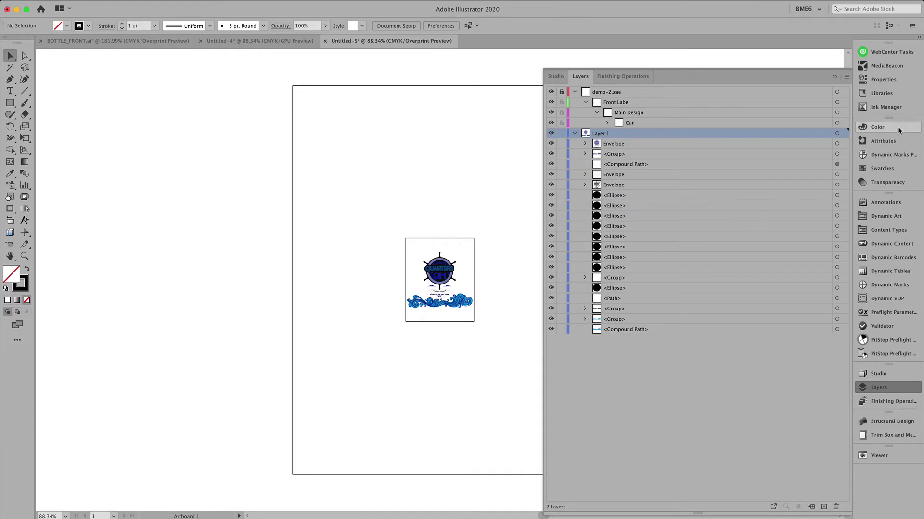
click(893, 110)
click(787, 293)
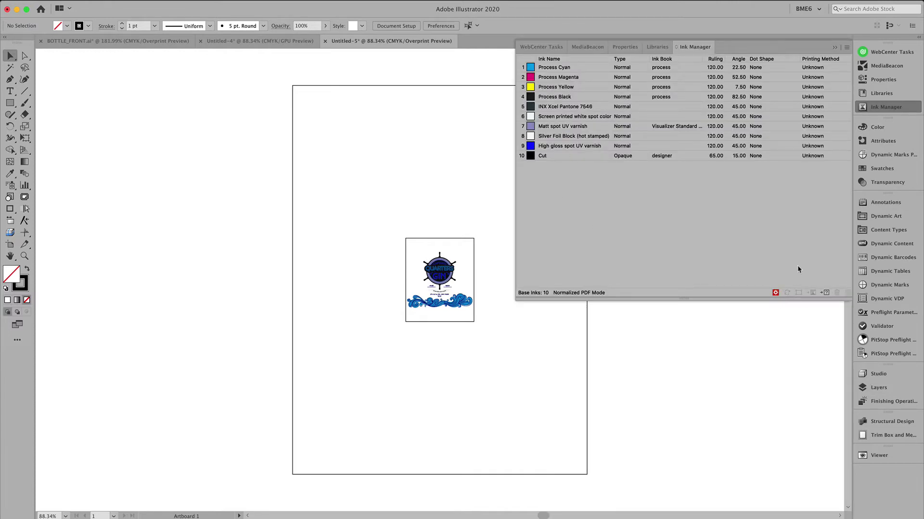
click(857, 402)
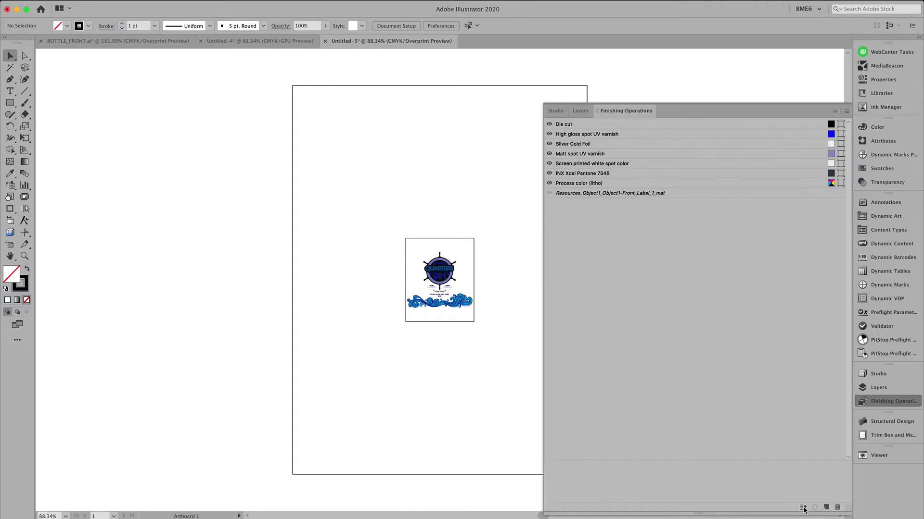
click(878, 375)
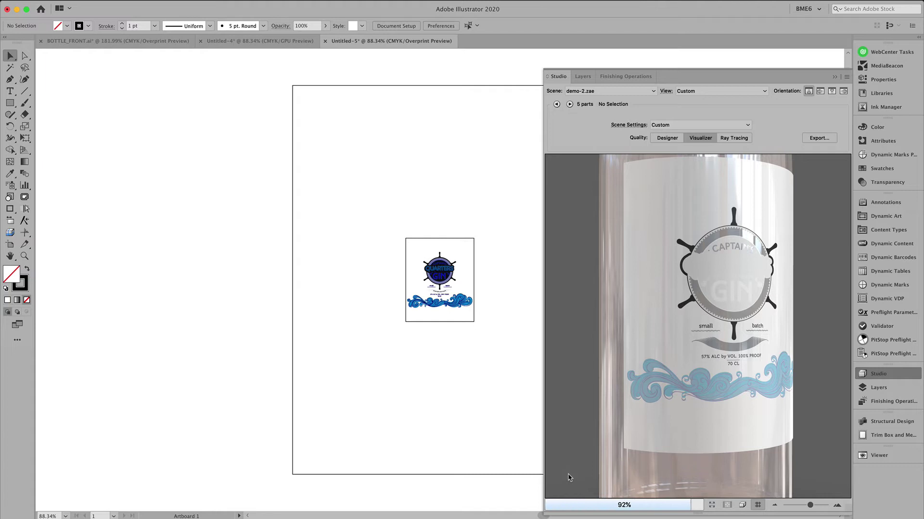
Change the label's substrate to Invisible label in Finishing Operations
click(893, 402)
double_click(614, 194)
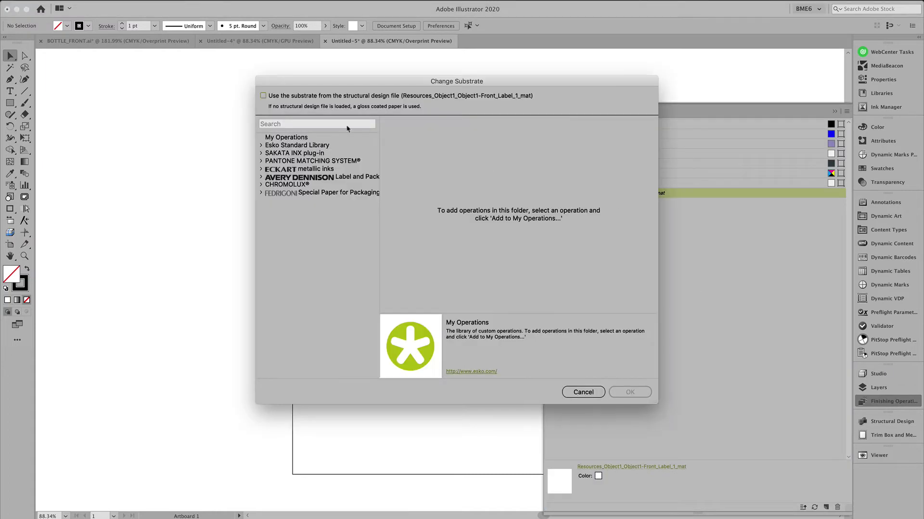
click(277, 123)
text(invi)
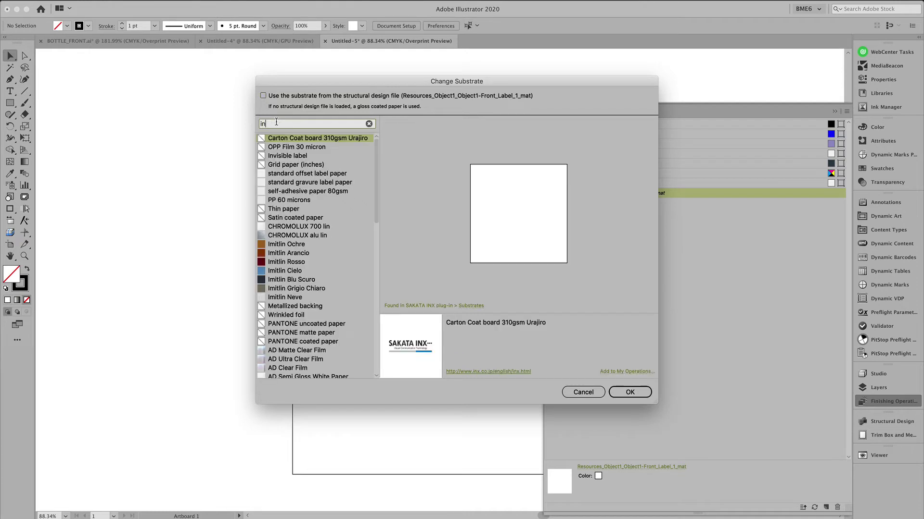
click(628, 392)
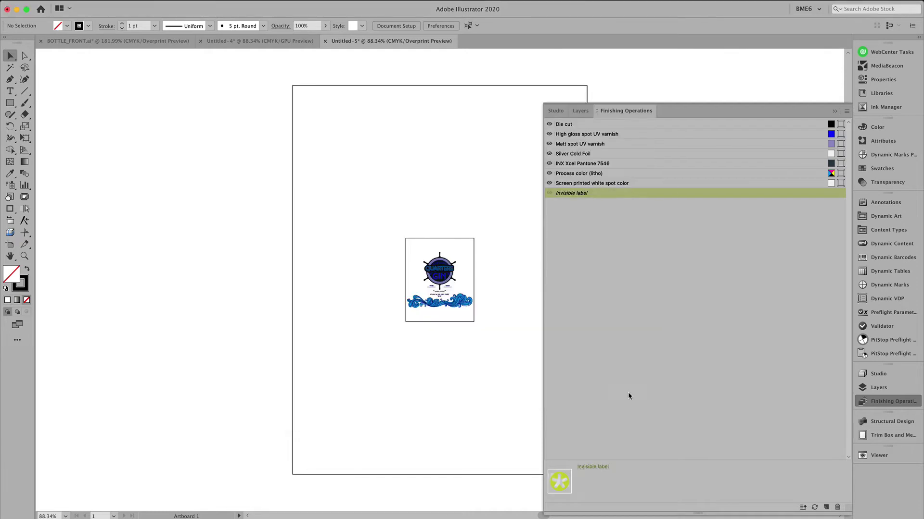
Re-render the Studio preview and rotate the bottle to inspect the clear label
click(888, 378)
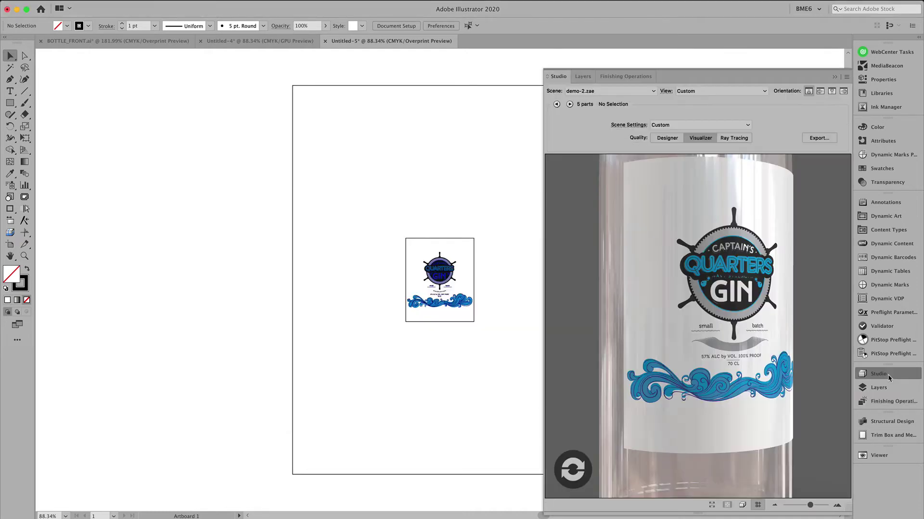
click(562, 473)
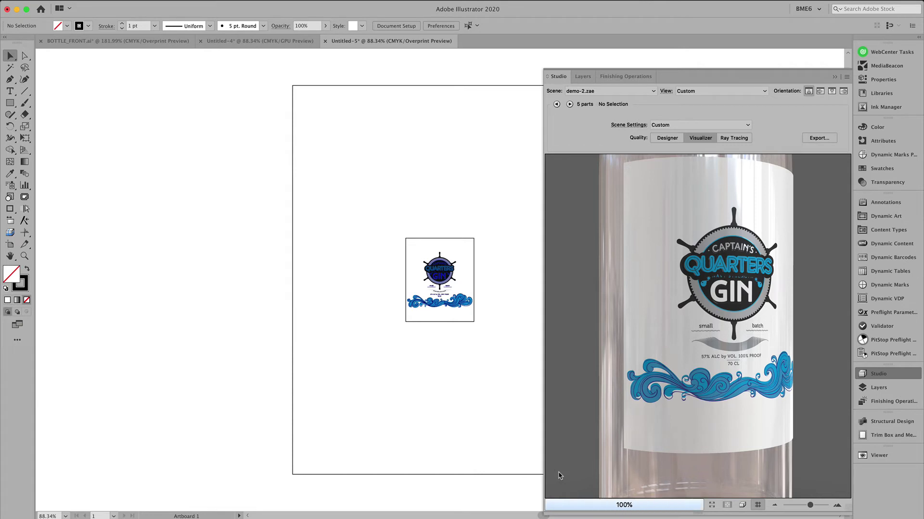
drag(595, 445, 569, 448)
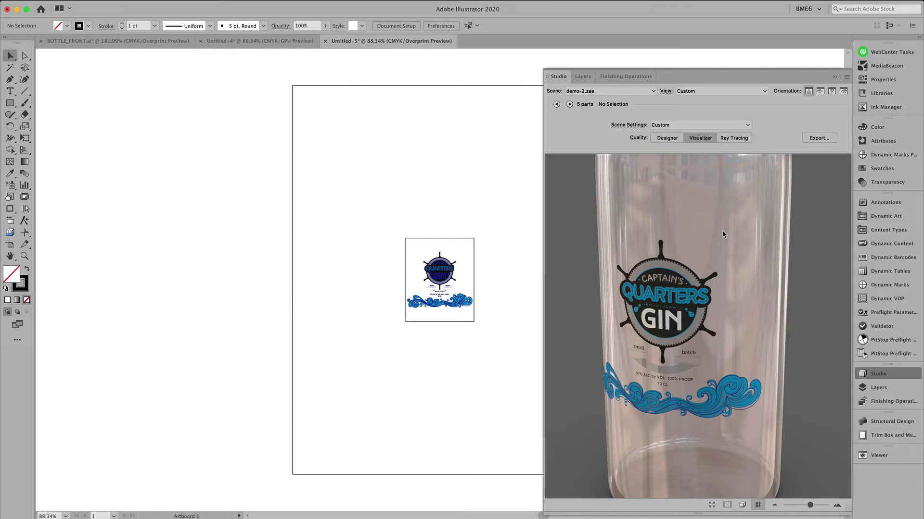
Export the 3D bottle scene as a Collada File with a file name starting 'FOR'
click(810, 139)
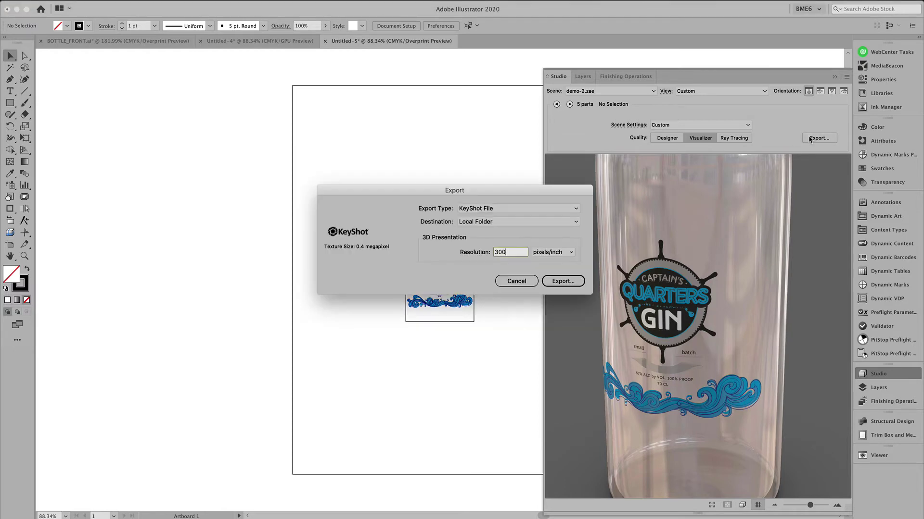
click(520, 208)
click(519, 241)
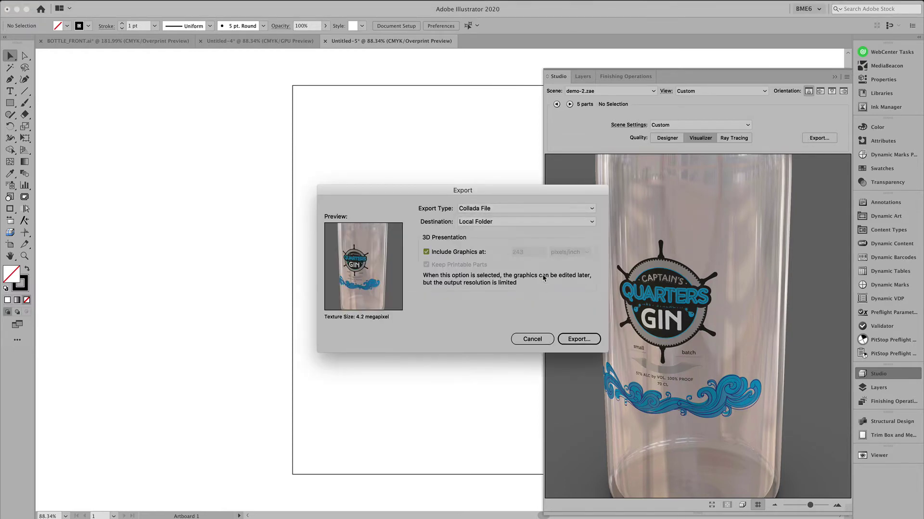
click(578, 339)
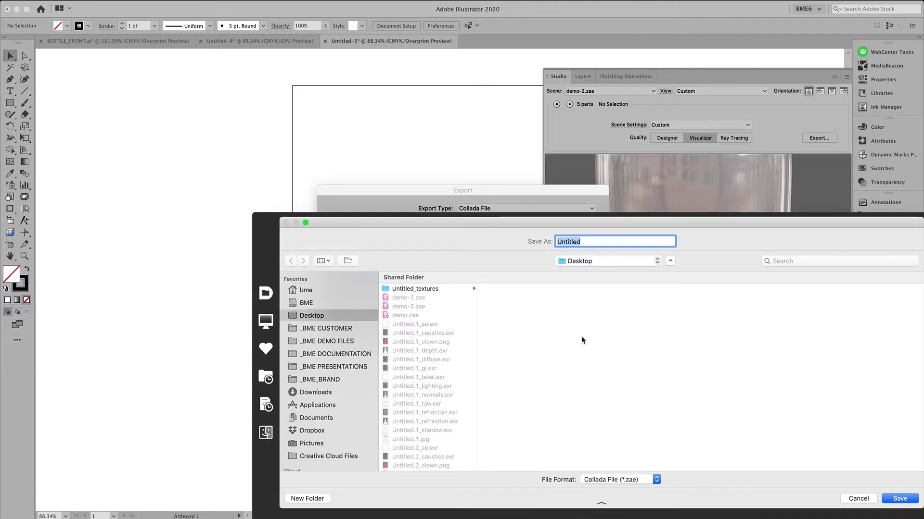
text(FORSV)
key(Return)
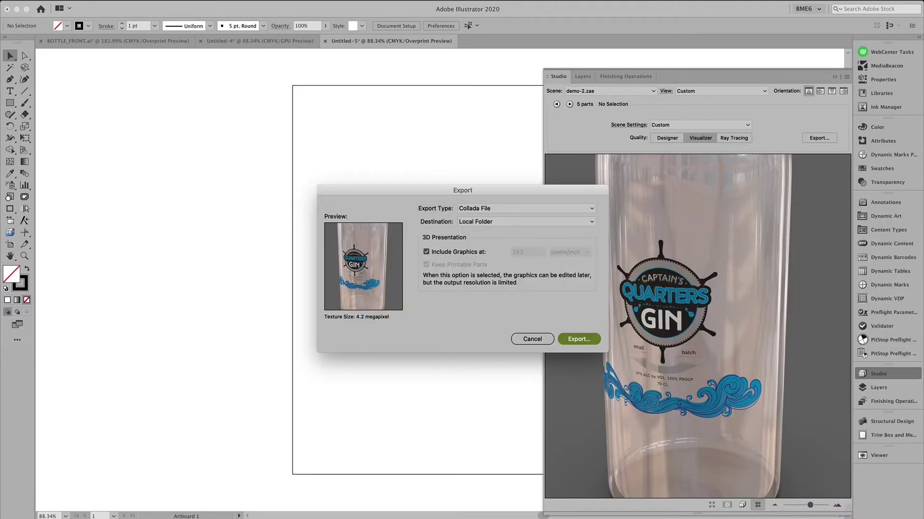
Launch Store Visualizer and start a new project from the Store dropped modern template
click(527, 517)
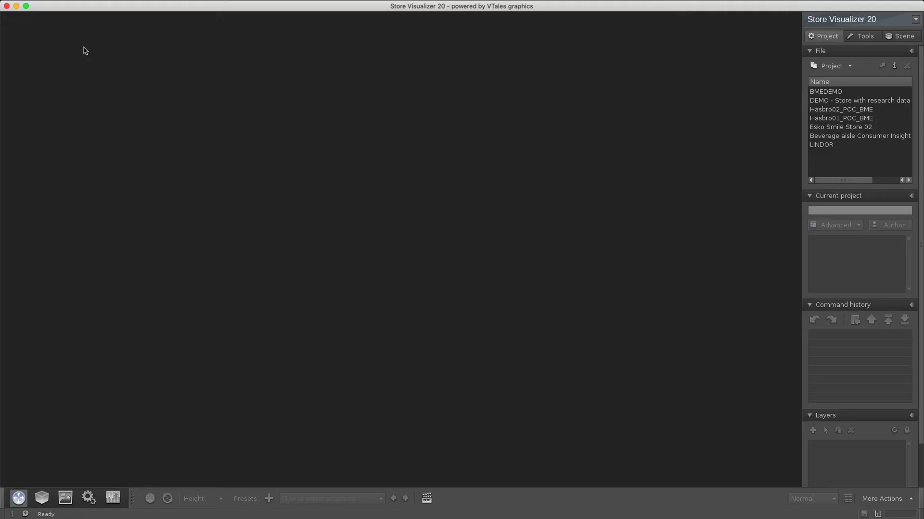
click(87, 5)
click(94, 7)
double_click(411, 231)
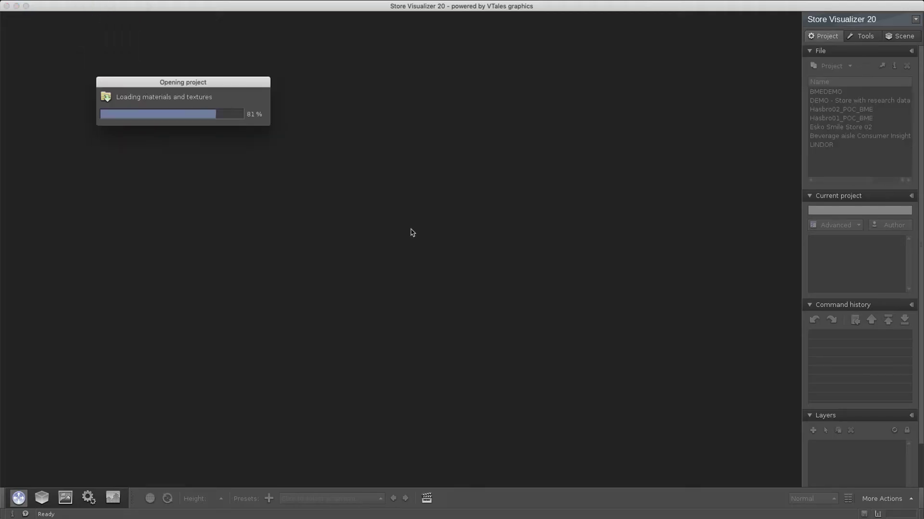
Set the camera to a 9-year-old's eye height and look around the store with free look
click(234, 499)
click(243, 473)
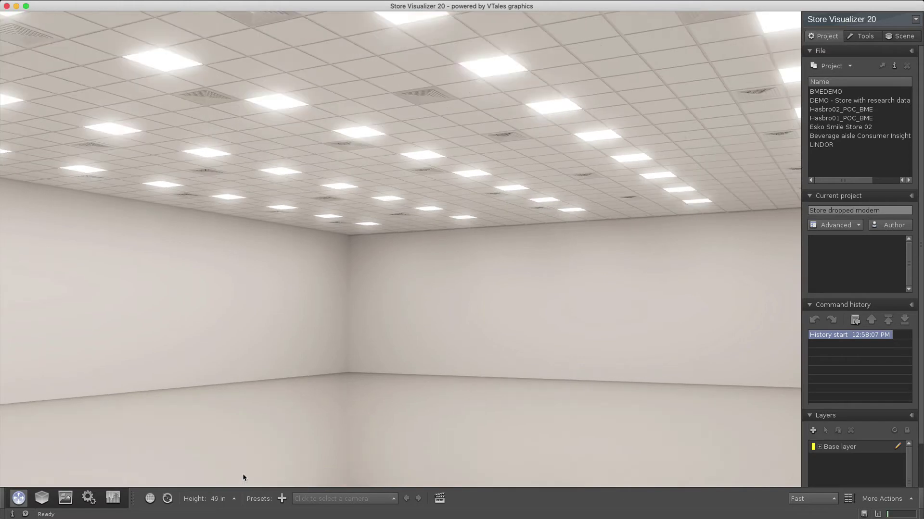
click(150, 499)
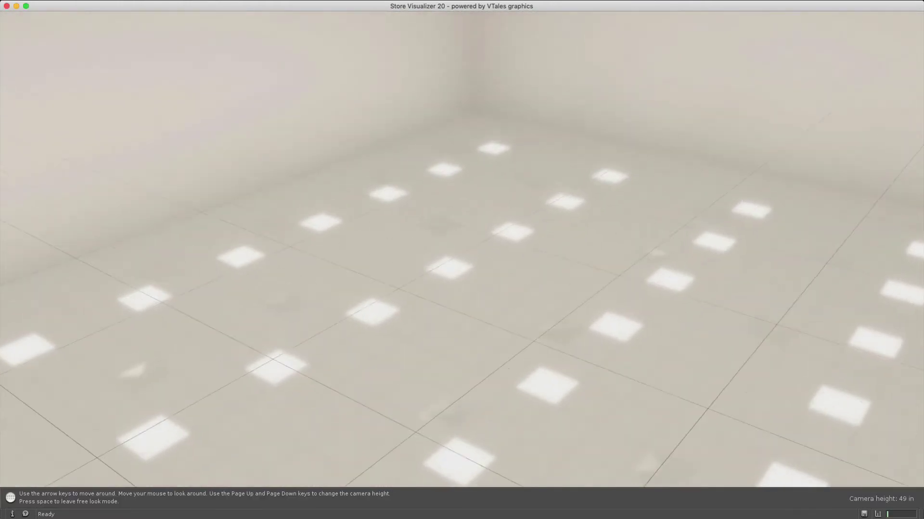
key(space)
In the Project library, add a model file and select FORSV.zae on the Desktop
click(861, 36)
click(845, 93)
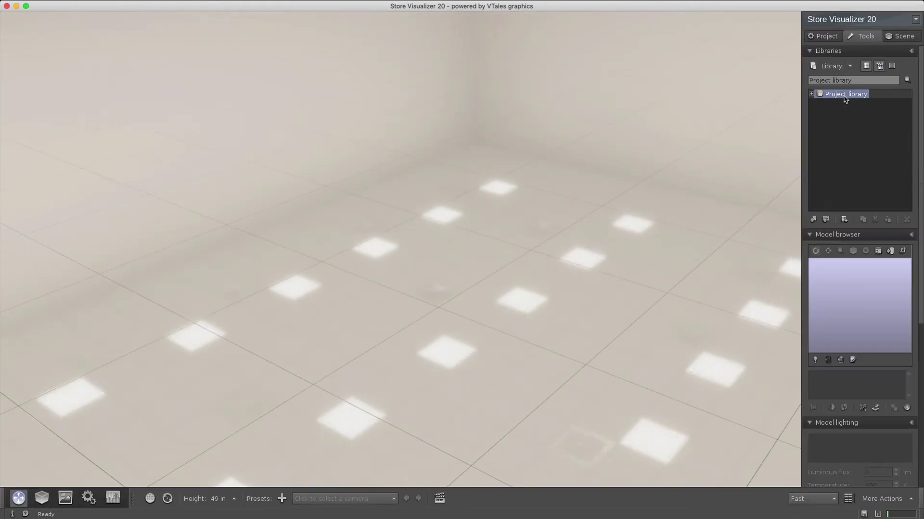
click(813, 219)
click(287, 144)
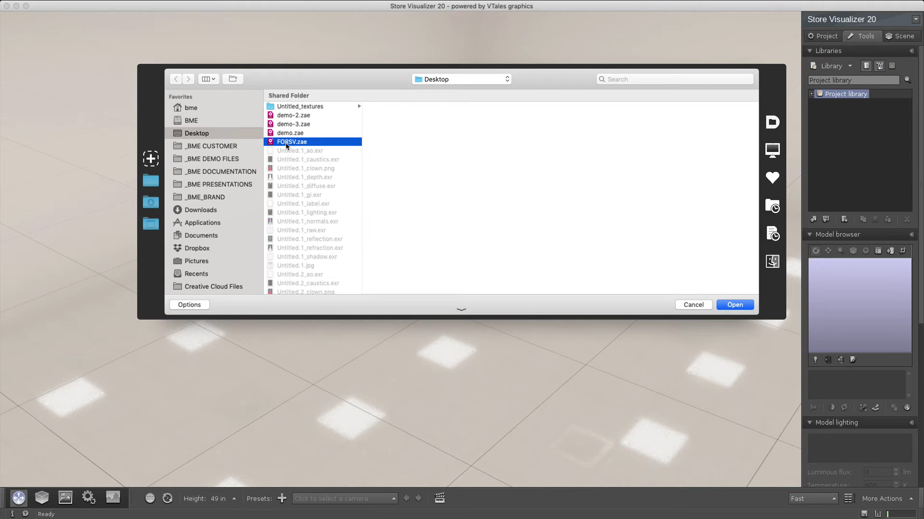
Import FORSV.zae into the Project library and switch to Object control mode
double_click(287, 142)
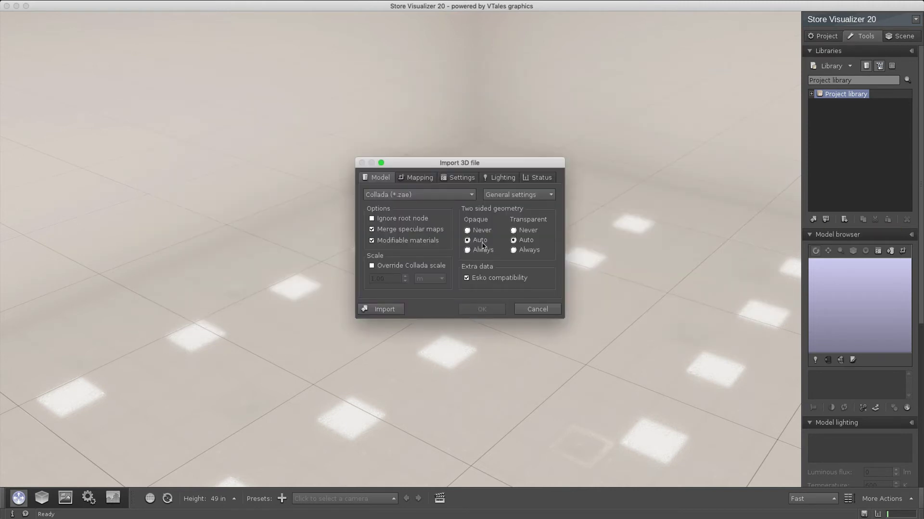
click(382, 310)
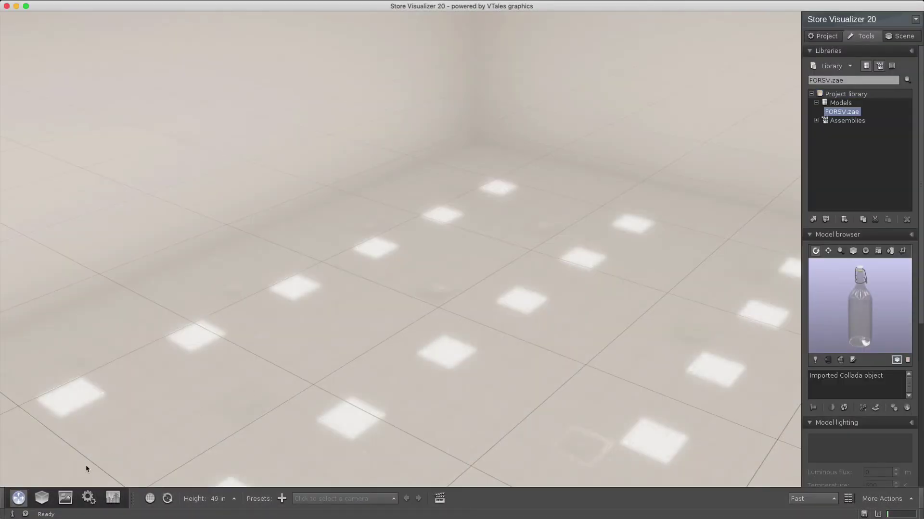
click(42, 499)
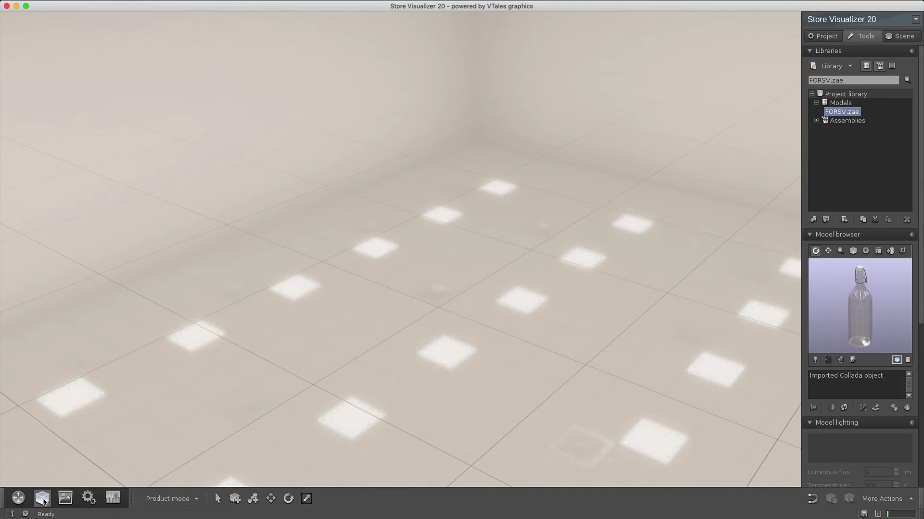
Place the FORSV bottle on the store floor and orbit the camera in close to it
click(235, 499)
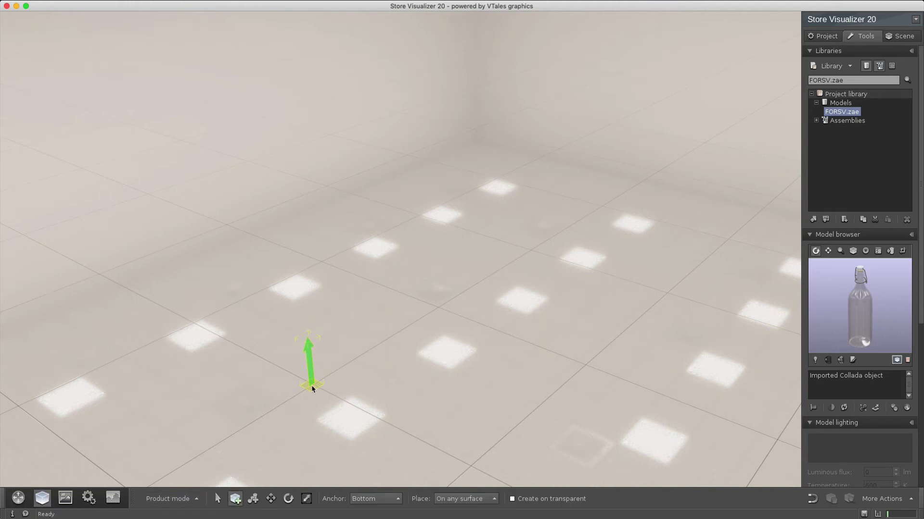
click(312, 387)
click(18, 499)
click(168, 499)
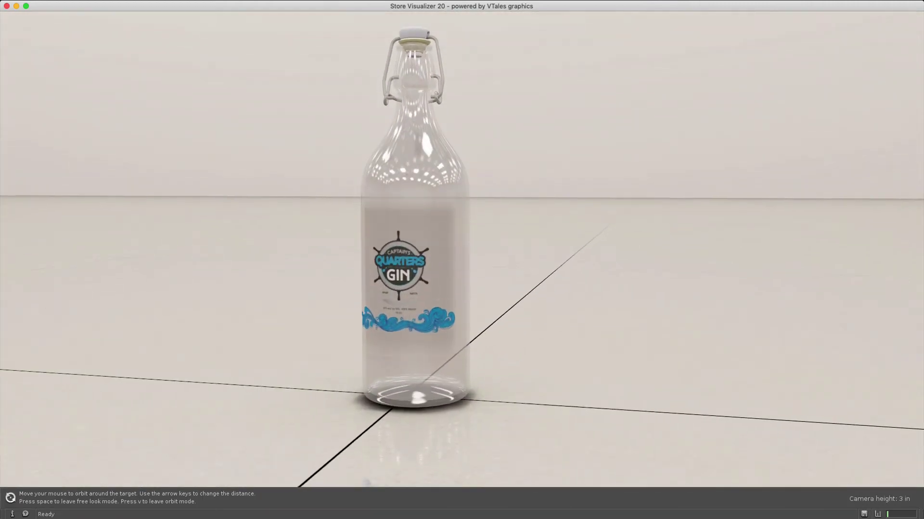
key(space)
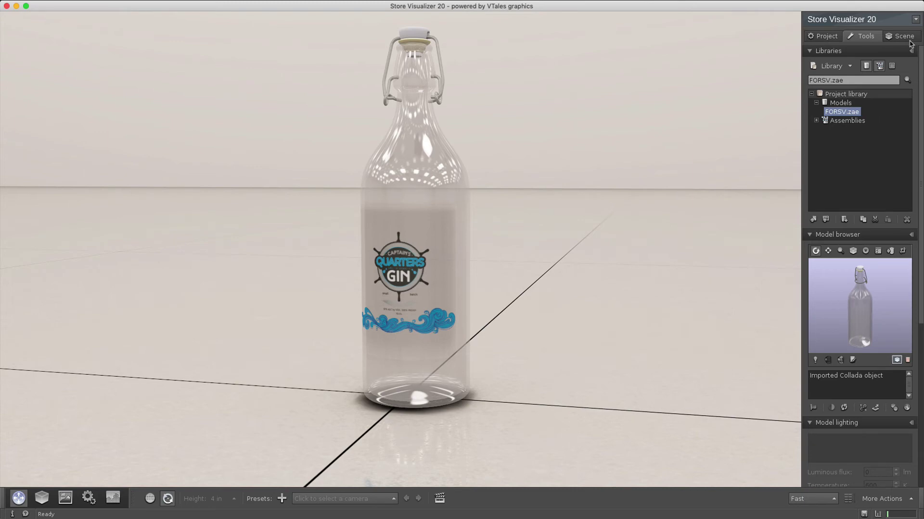
Select the glass Material_2 in the Material editor and set its type to Refractive
click(904, 37)
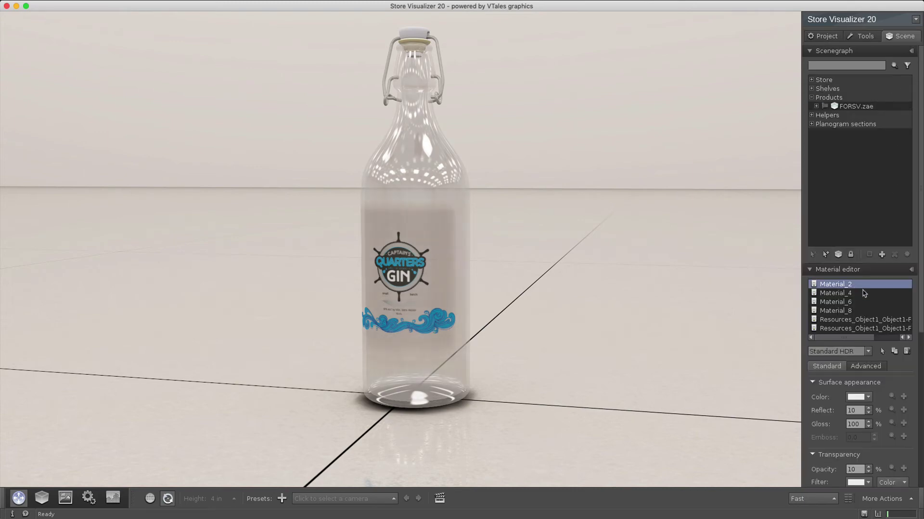
scroll(853, 288, down, 5)
click(850, 140)
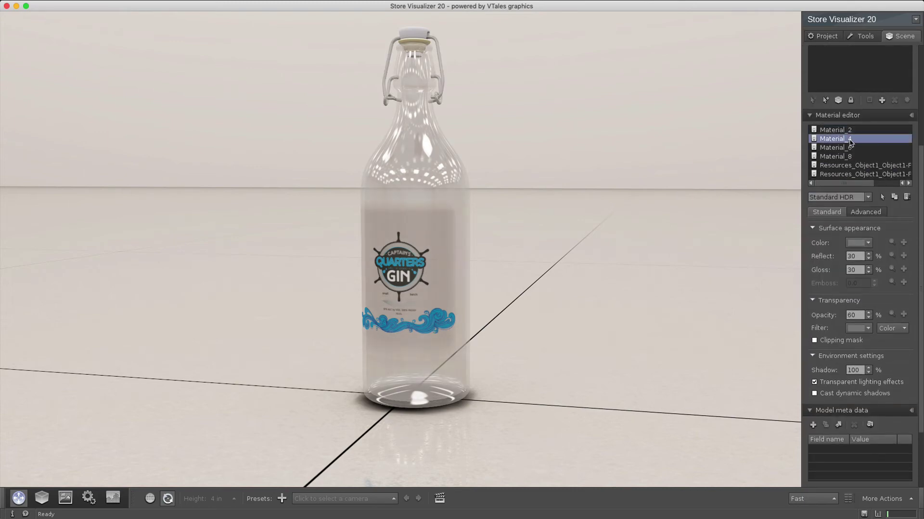
key(Down)
key(Down)
click(847, 133)
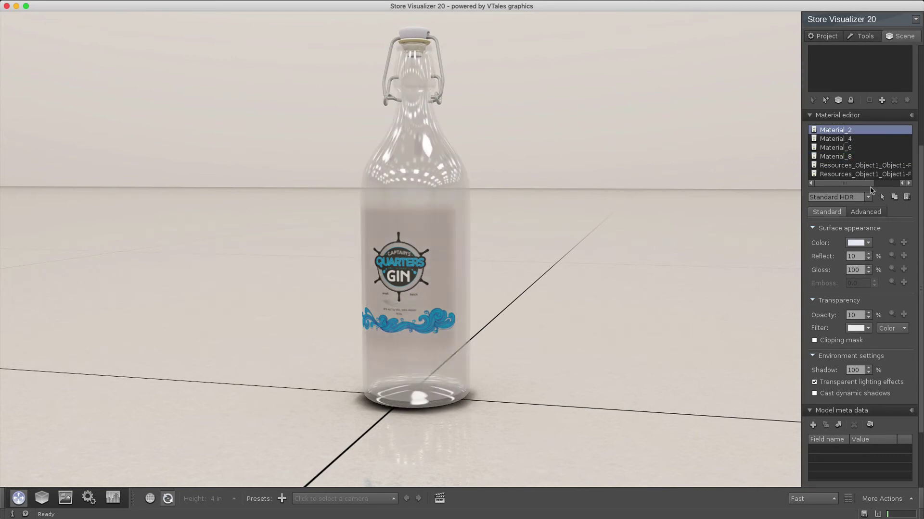
click(873, 210)
click(868, 198)
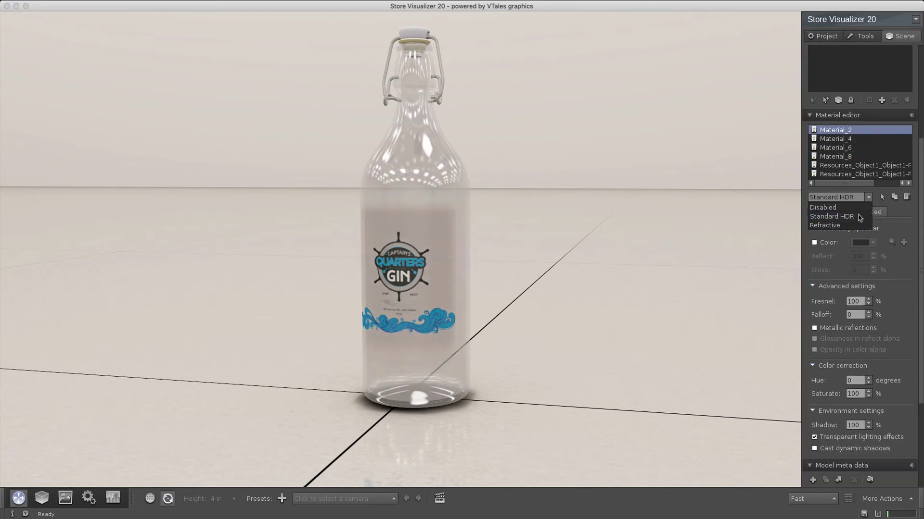
click(842, 226)
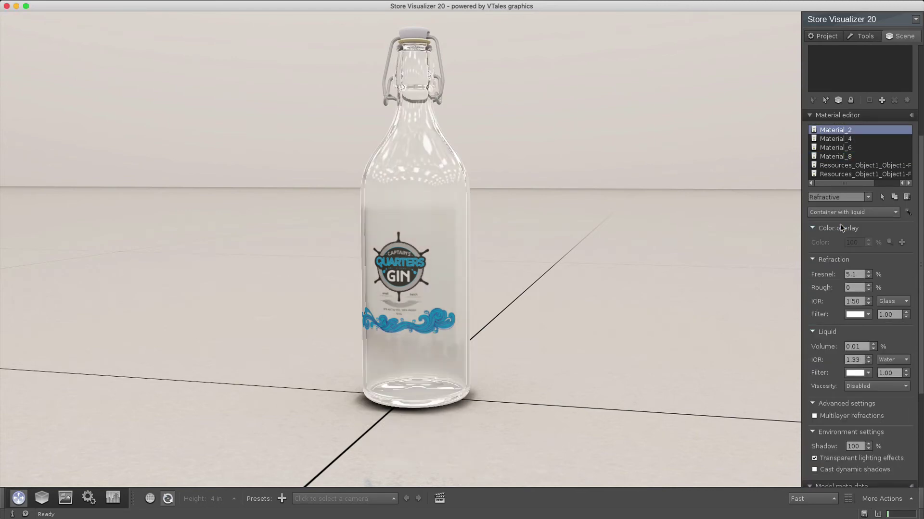
Make the bottle a container with liquid at 94% volume, tinted colour 705151
click(848, 214)
click(851, 230)
click(873, 344)
drag(873, 344, 874, 348)
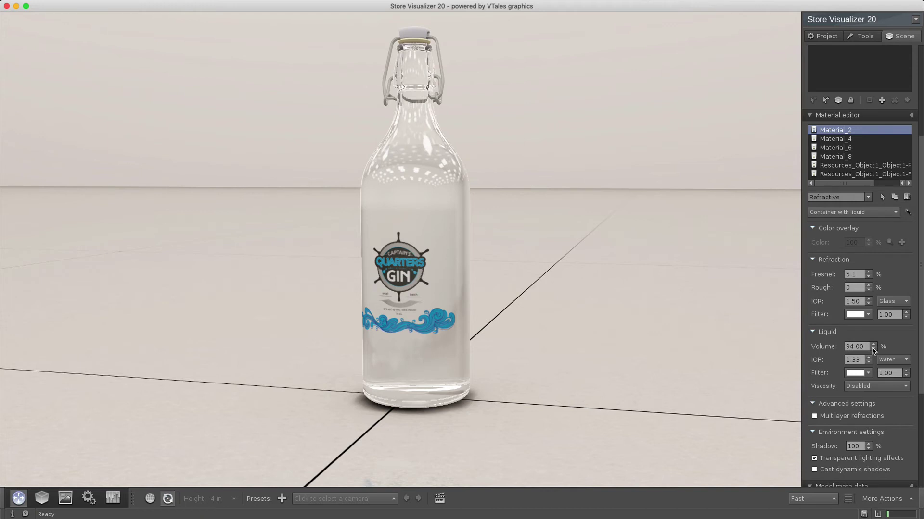
click(869, 374)
drag(168, 126, 224, 82)
click(298, 145)
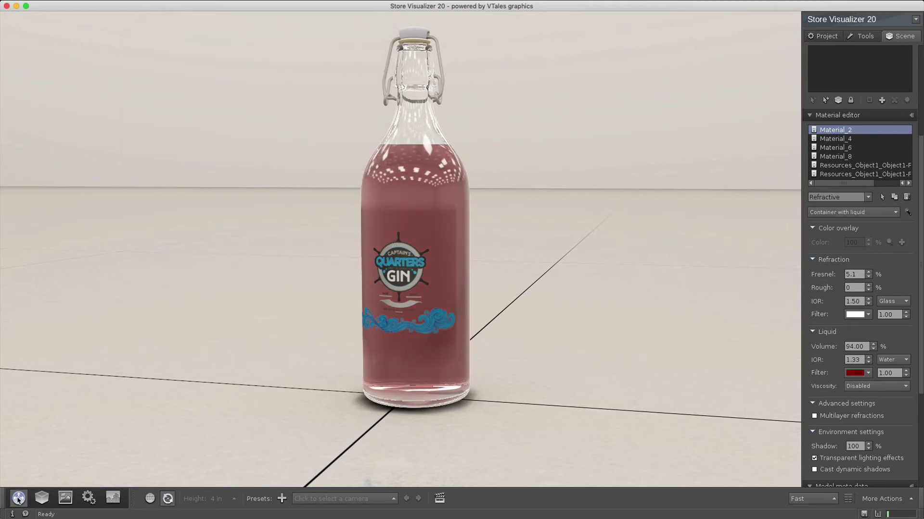
Give the liquid Oil viscosity and keep the Glass refraction preset
drag(426, 210, 430, 212)
click(849, 387)
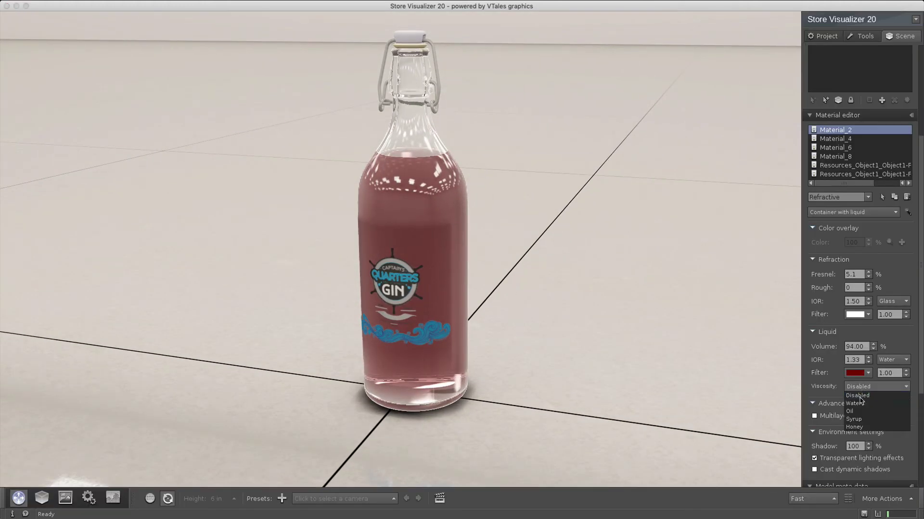
click(861, 403)
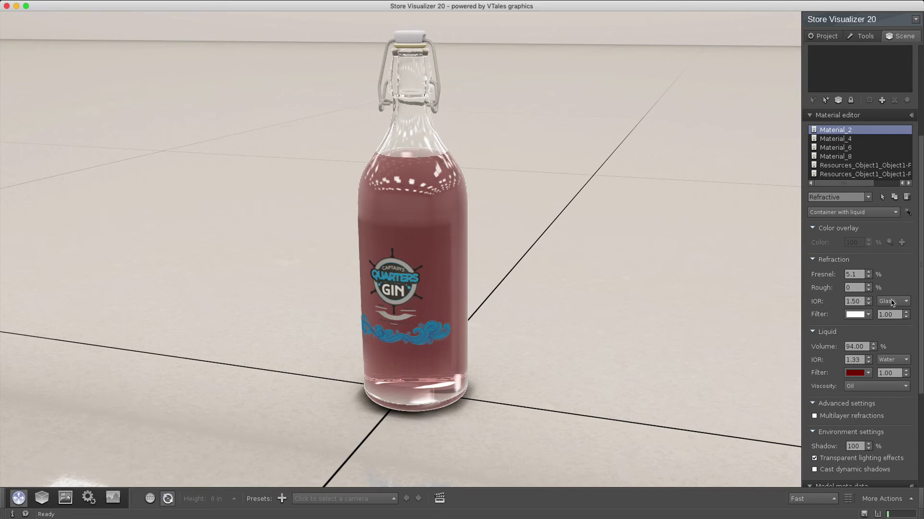
click(892, 303)
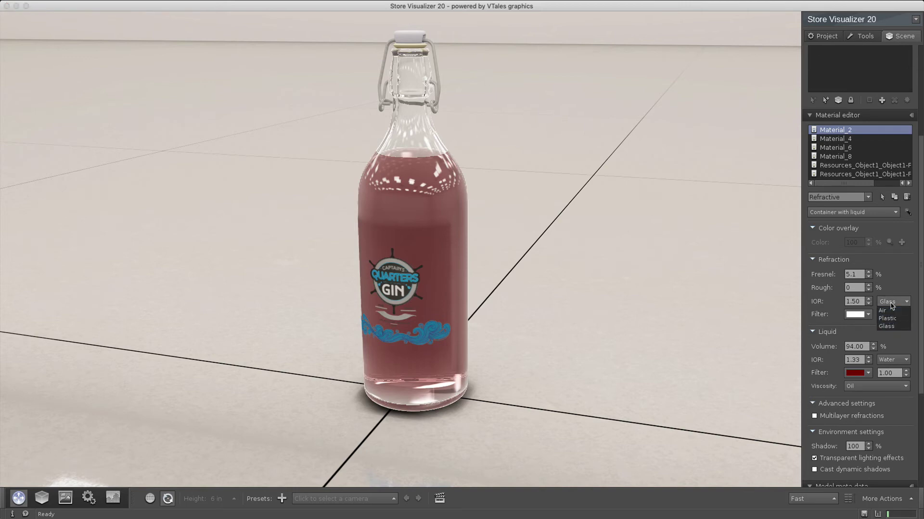
click(891, 310)
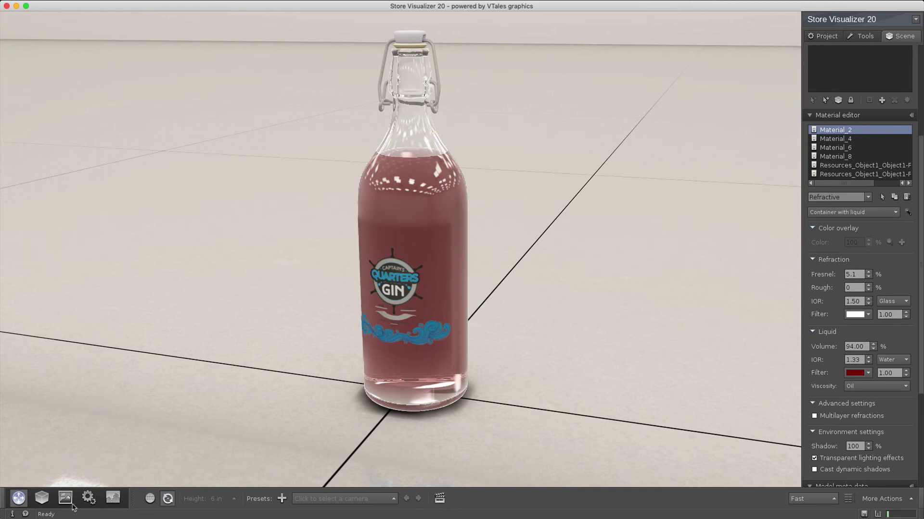
click(88, 499)
Start the physics simulation, push the bottle over, and roll it so its label shows
click(150, 500)
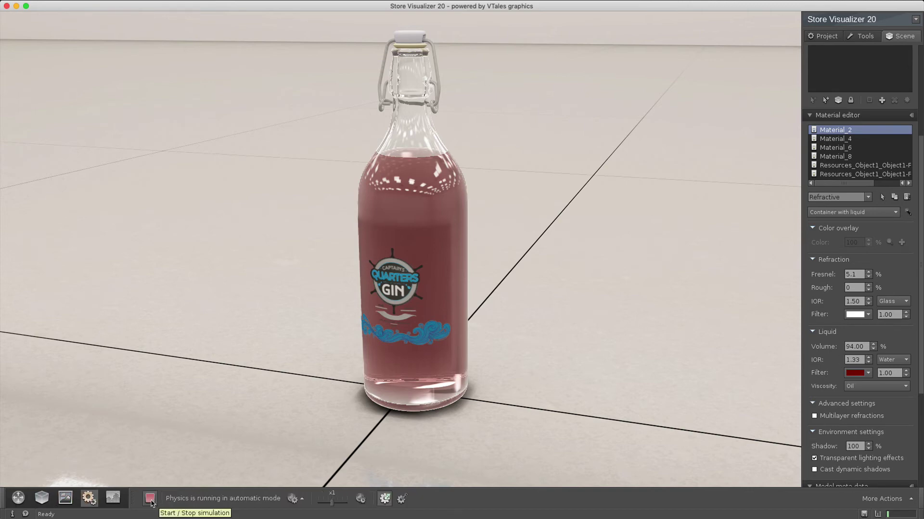
drag(358, 333, 483, 254)
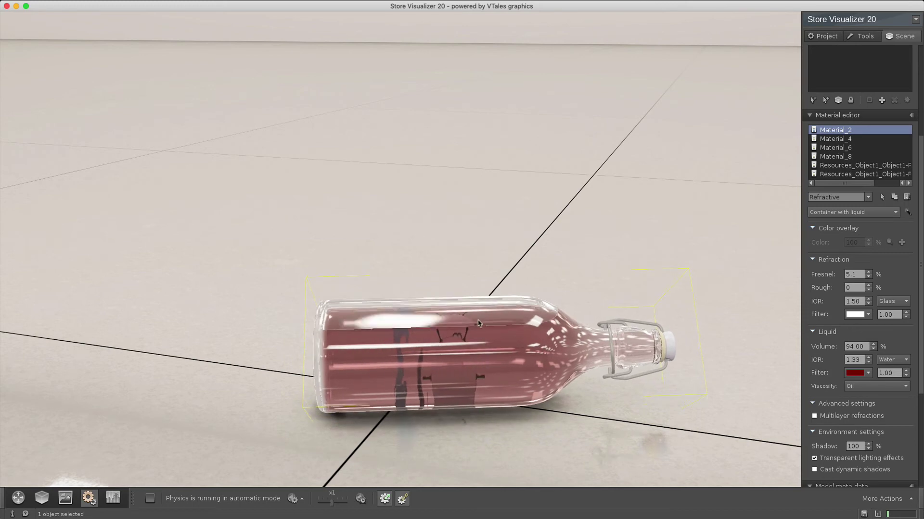
drag(479, 323, 457, 303)
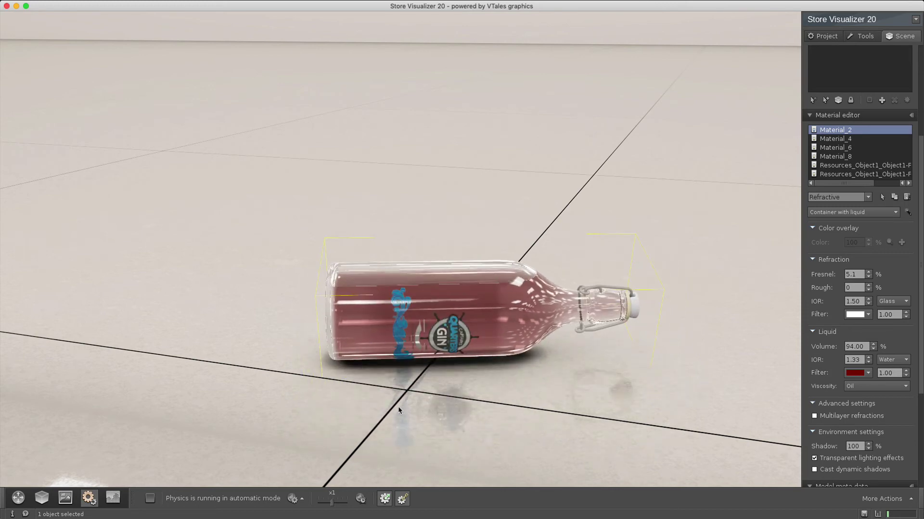
Back in Illustrator, export the Studio bottle scene as a KeyShot file named KS
key(super+Tab)
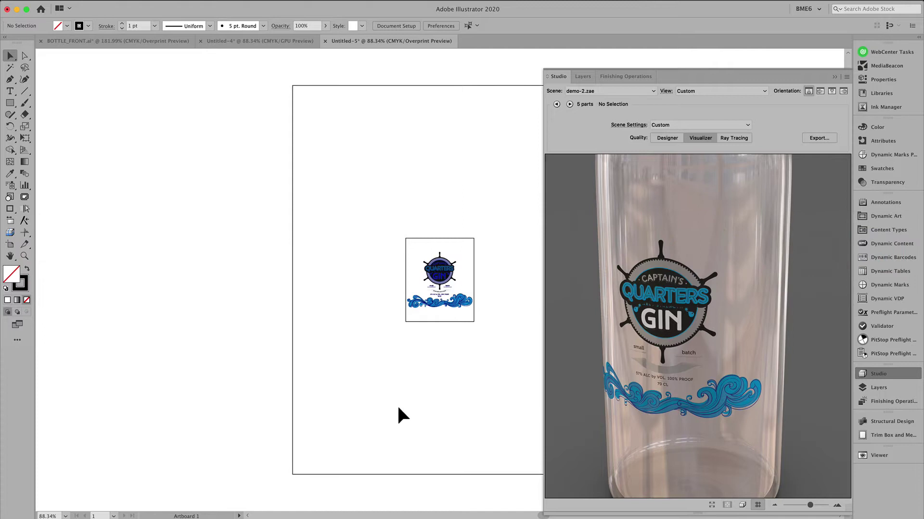
click(817, 138)
click(488, 180)
click(478, 220)
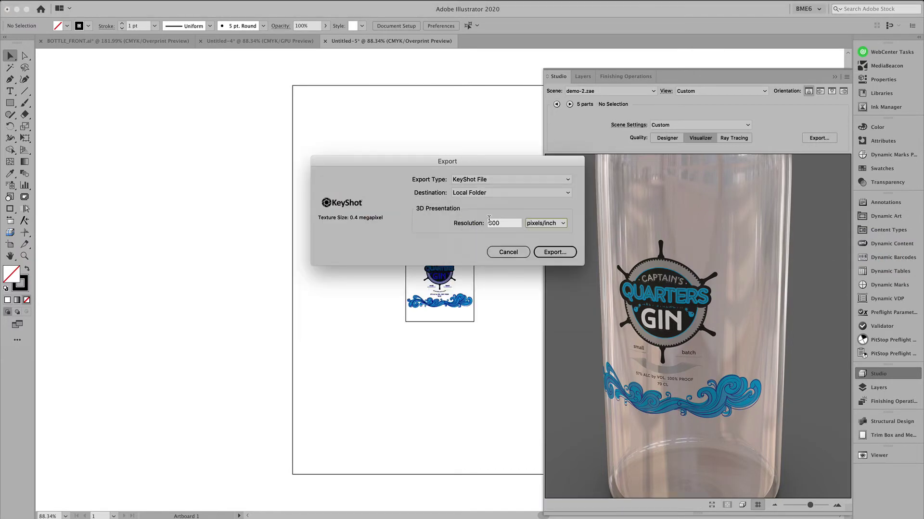
click(553, 253)
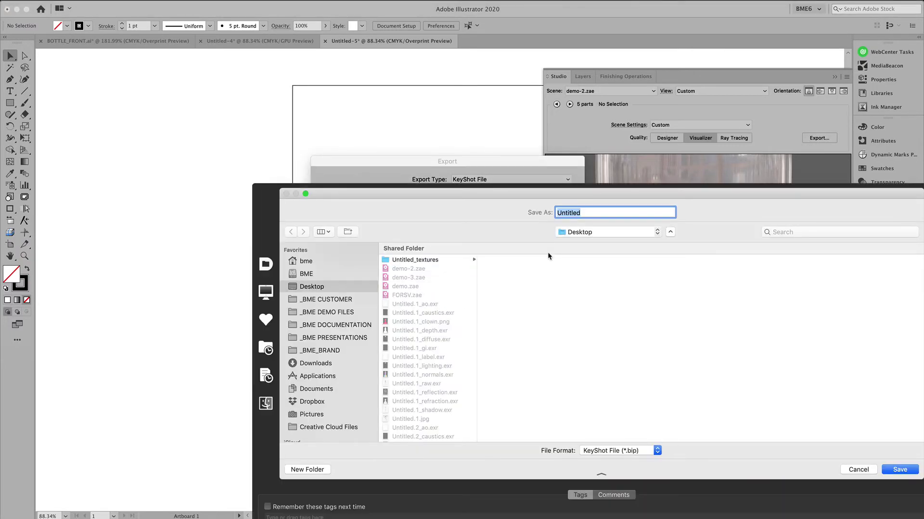
text(KS2)
key(Return)
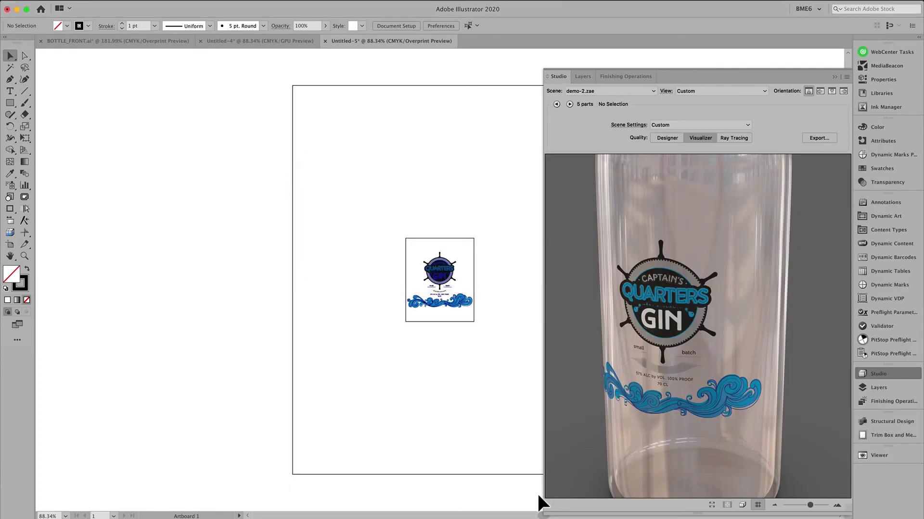
Quit KeyShot from the Dock without saving changes
mouse_move(543, 510)
right_click(597, 509)
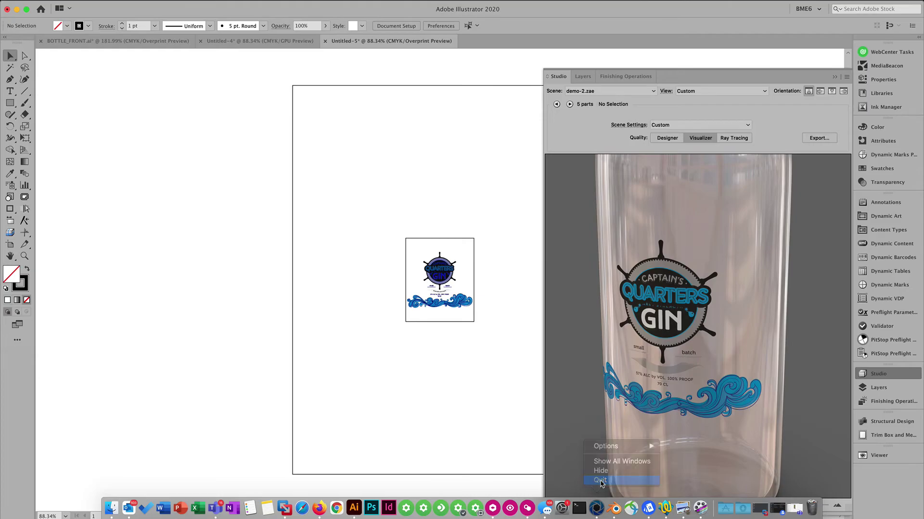
click(600, 480)
click(428, 262)
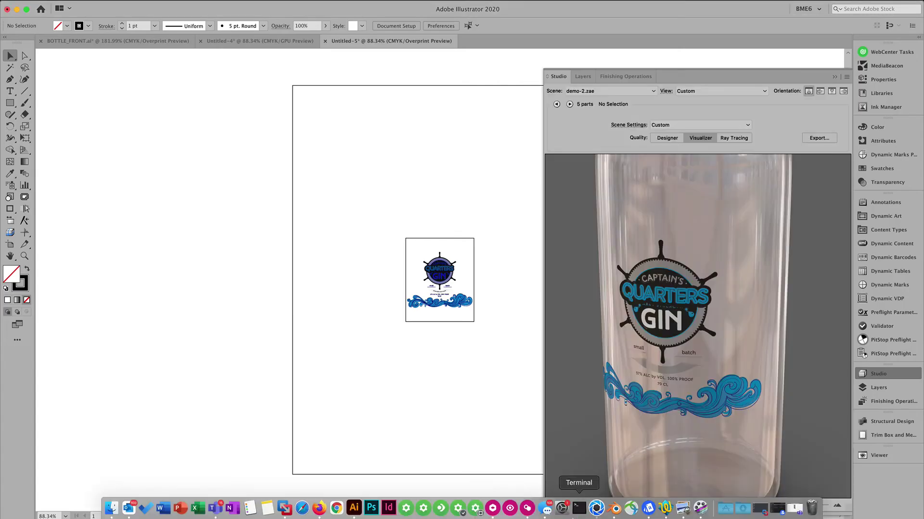
Launch KeyShot 10, dismiss the welcome window and open the KS2.bip gin bottle scene
click(596, 510)
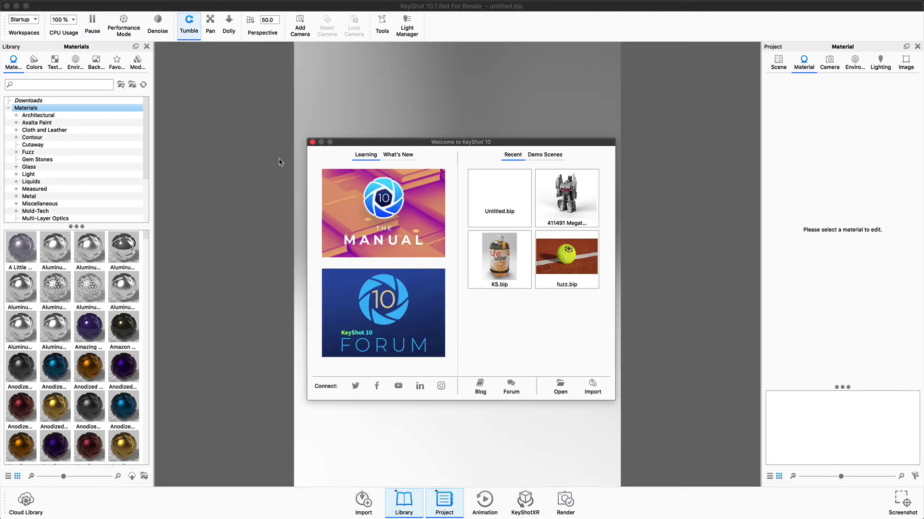
click(313, 143)
click(65, 3)
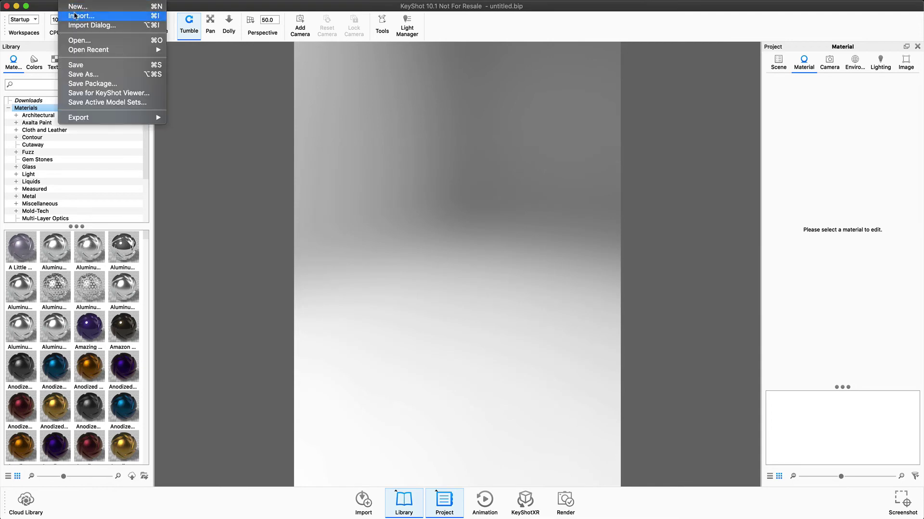
click(76, 39)
scroll(403, 120, up, 5)
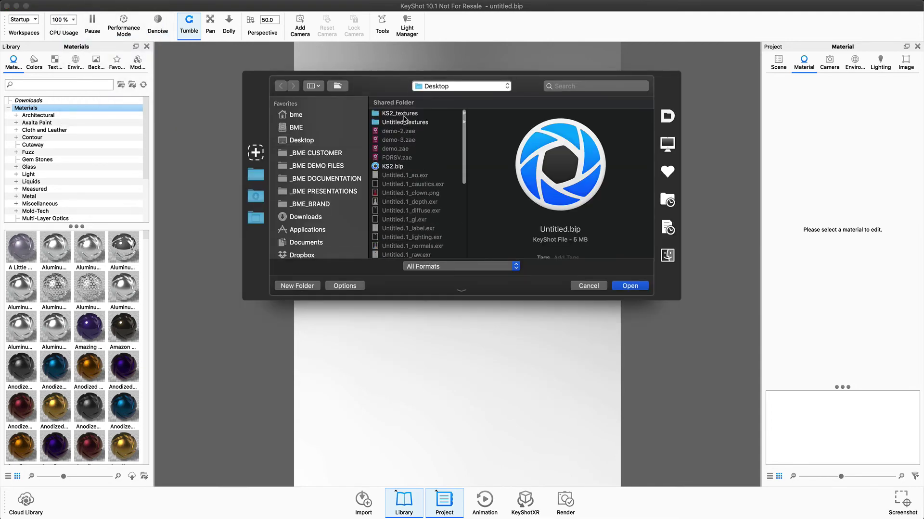
double_click(393, 167)
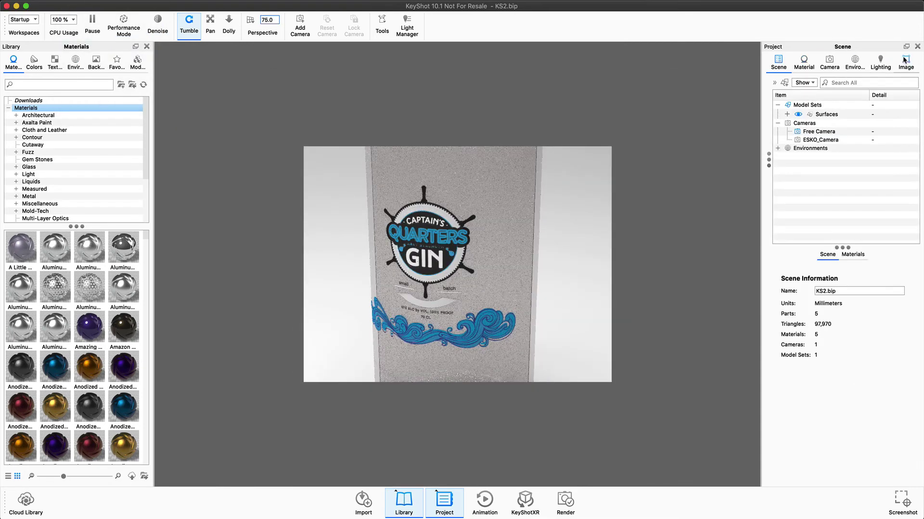
Set the image output to the Portrait 1200 x 1600 preset (679 × 906 px)
click(904, 70)
click(894, 92)
mouse_move(877, 107)
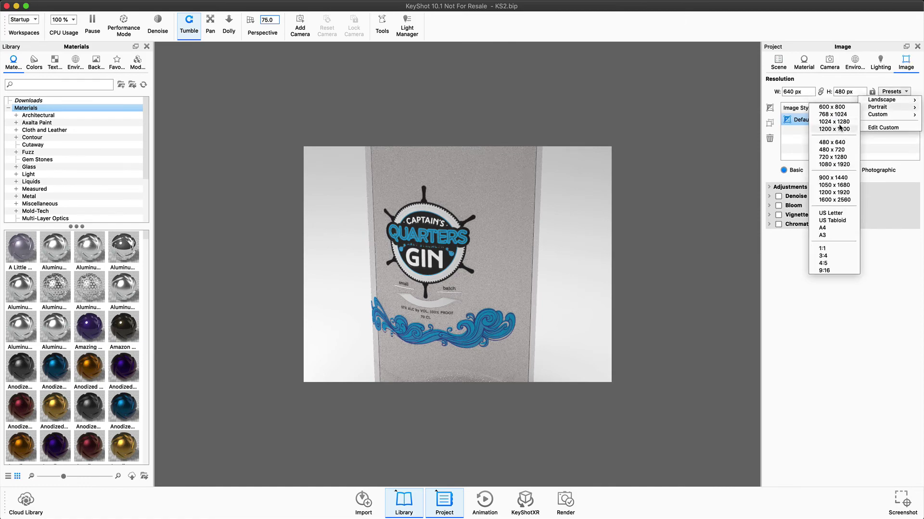
click(841, 121)
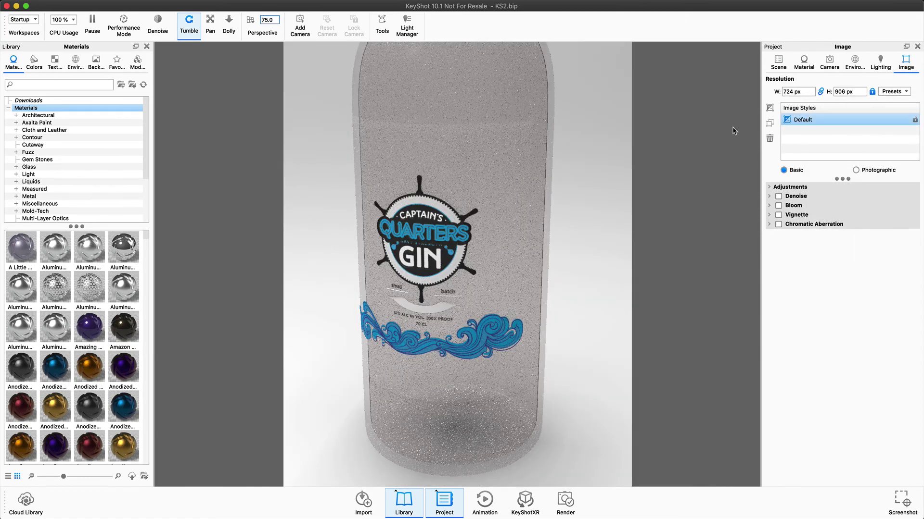
drag(563, 128, 540, 140)
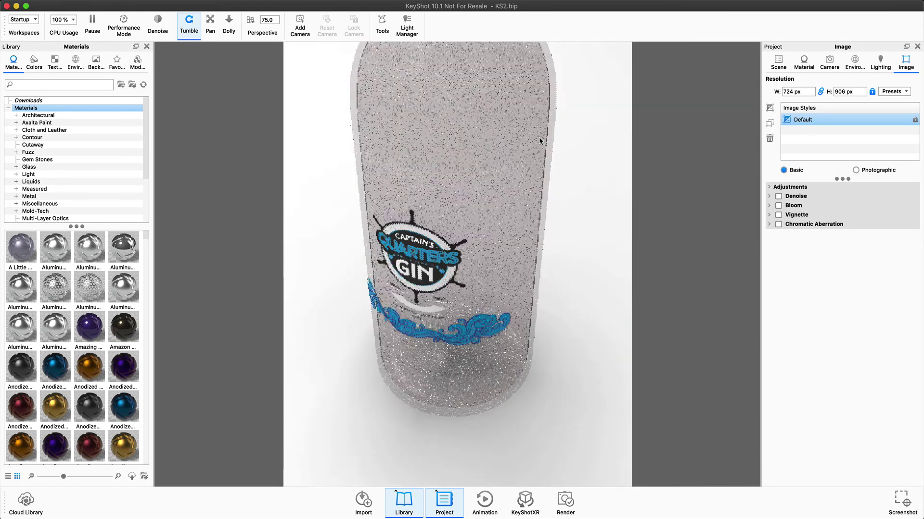
click(893, 91)
mouse_move(876, 107)
click(831, 128)
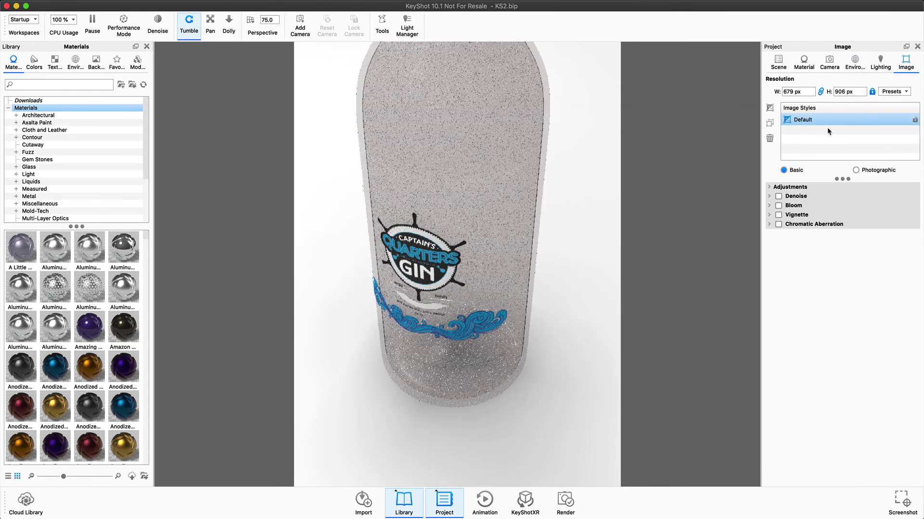
Pan, dolly and orbit the camera to frame the whole bottle facing its label
click(210, 20)
drag(289, 87, 334, 443)
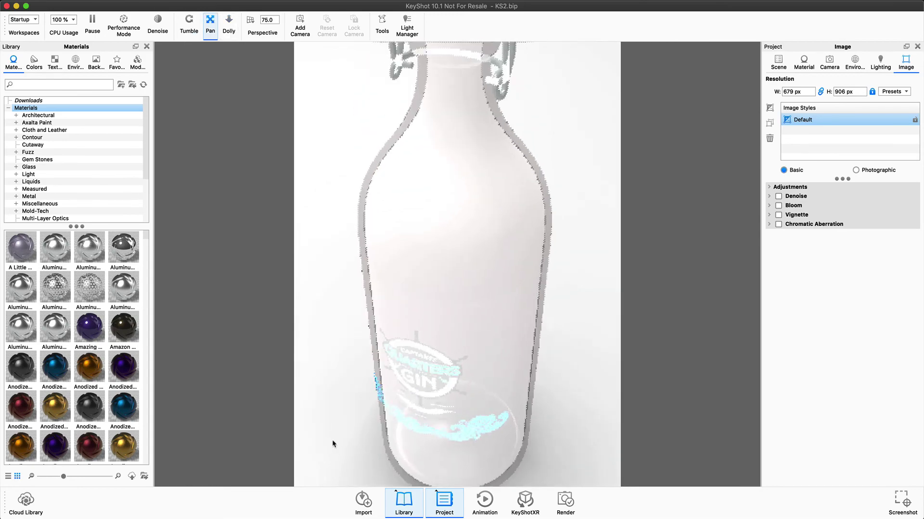
click(229, 22)
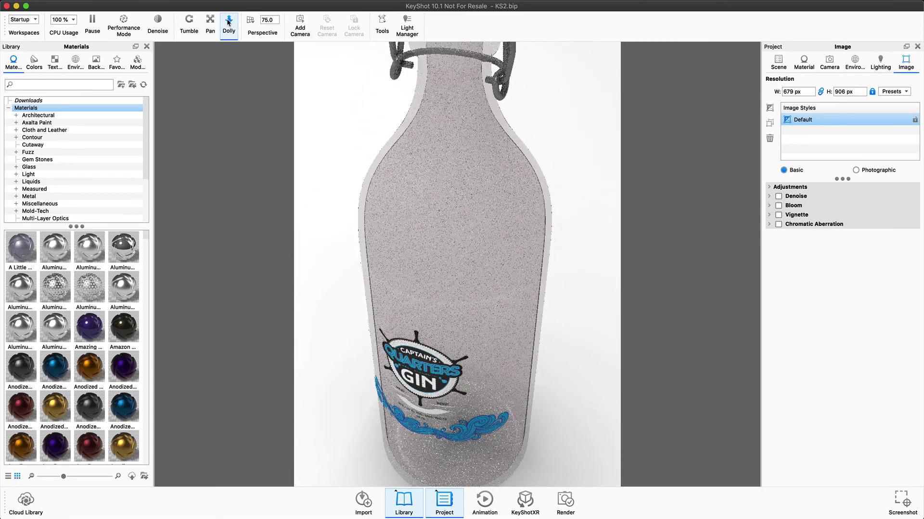
drag(382, 204, 371, 337)
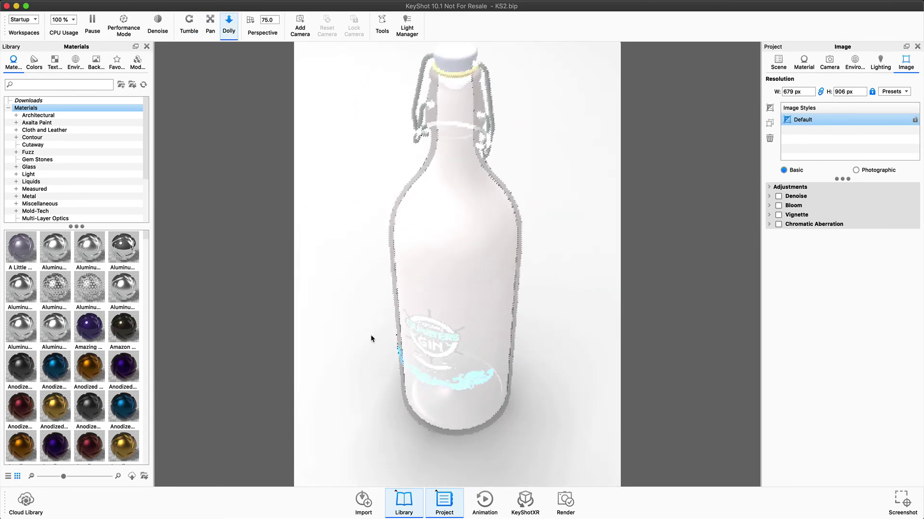
click(210, 22)
drag(336, 130, 339, 186)
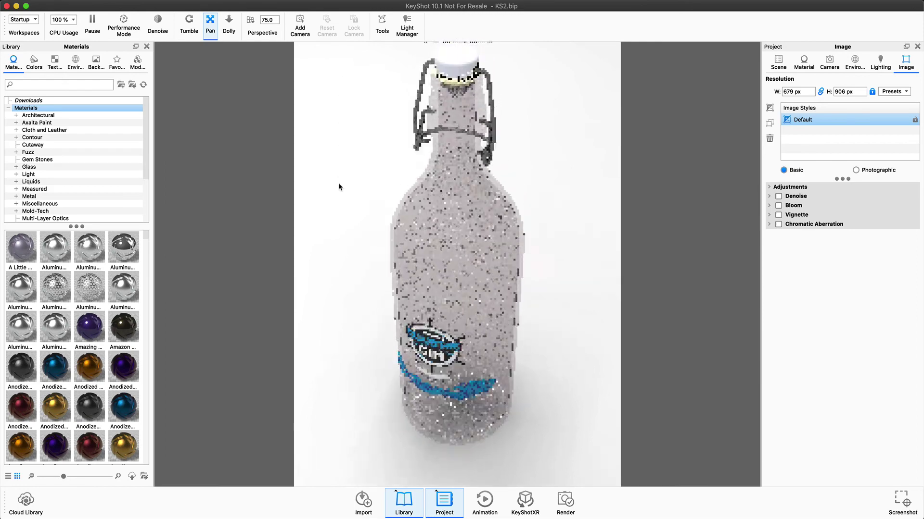
click(188, 22)
drag(348, 103, 351, 97)
Apply Glass Light Frost White from Glass > Frosted to the bottle
click(229, 22)
drag(336, 207, 332, 223)
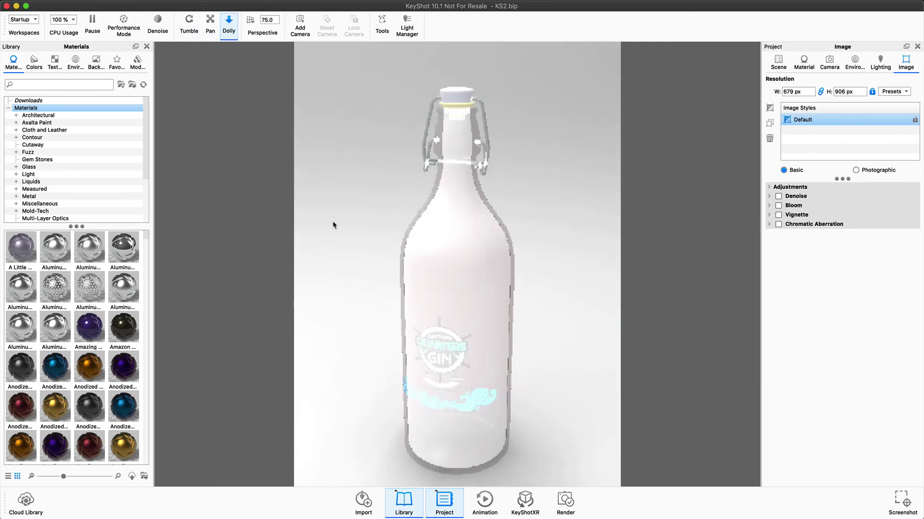
click(48, 83)
text(glass)
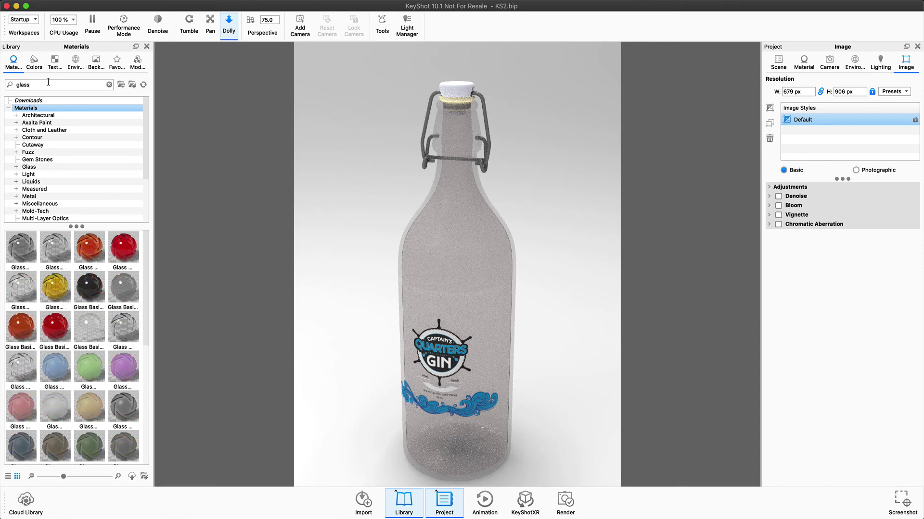
double_click(28, 168)
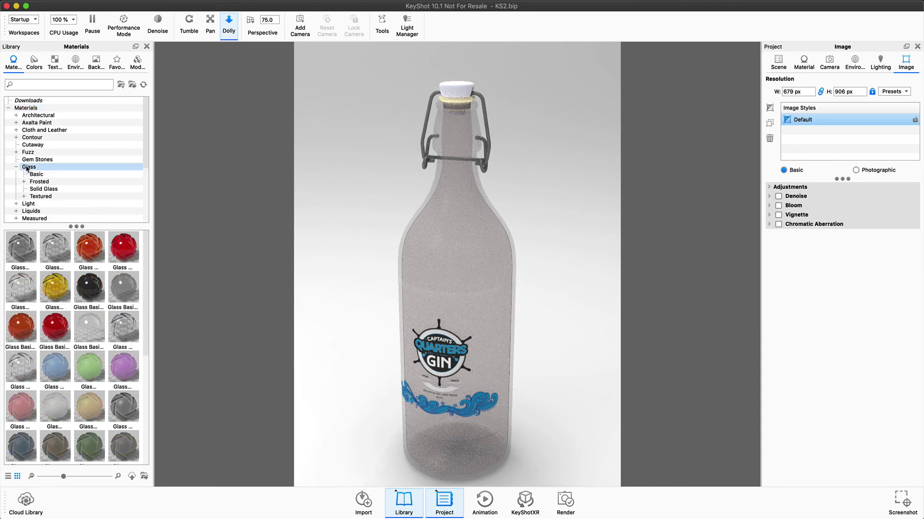
click(38, 182)
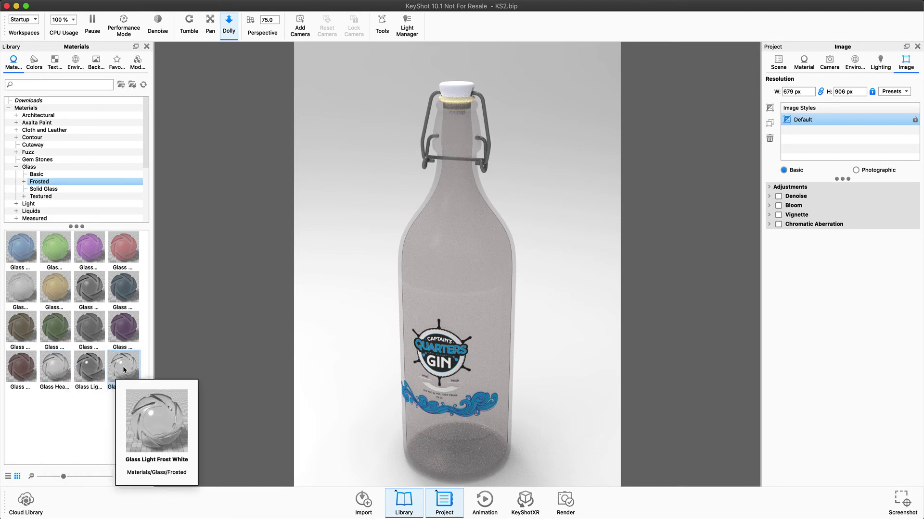
drag(124, 369, 427, 283)
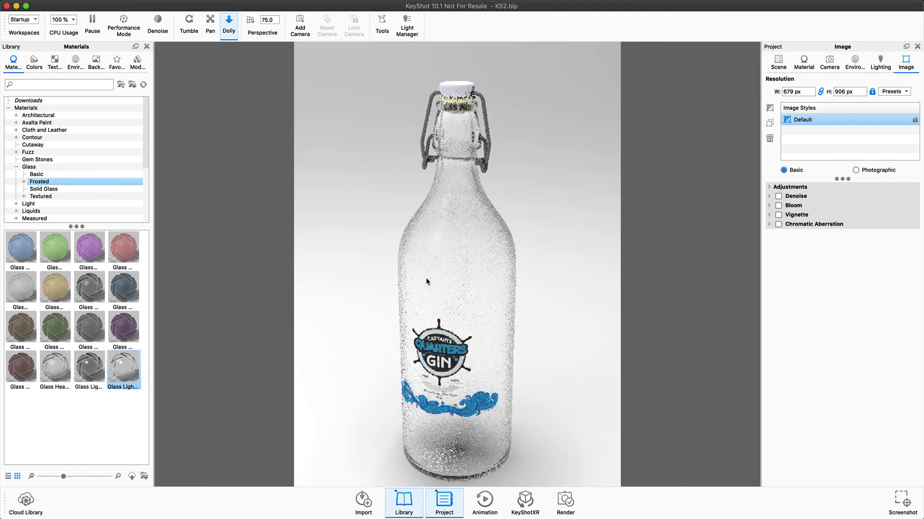
Search the material library for aluminum materials
click(33, 83)
text(alum)
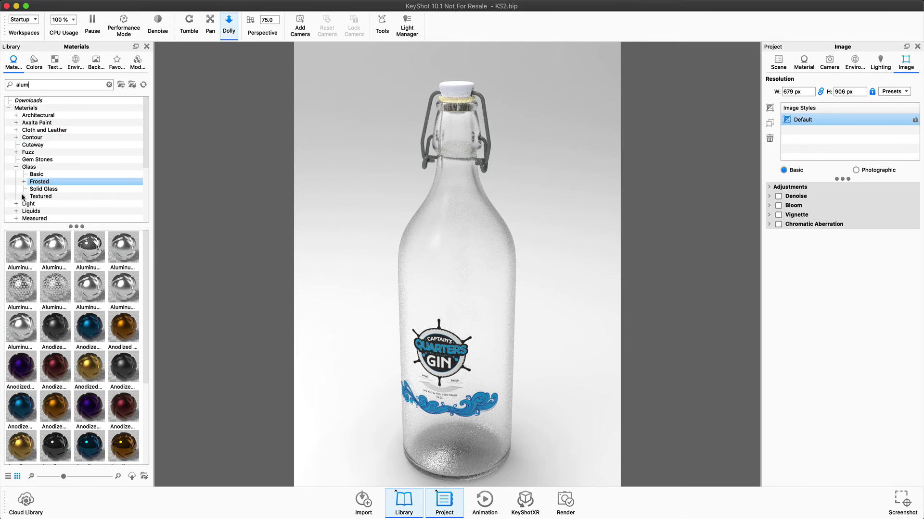
scroll(17, 207, down, 5)
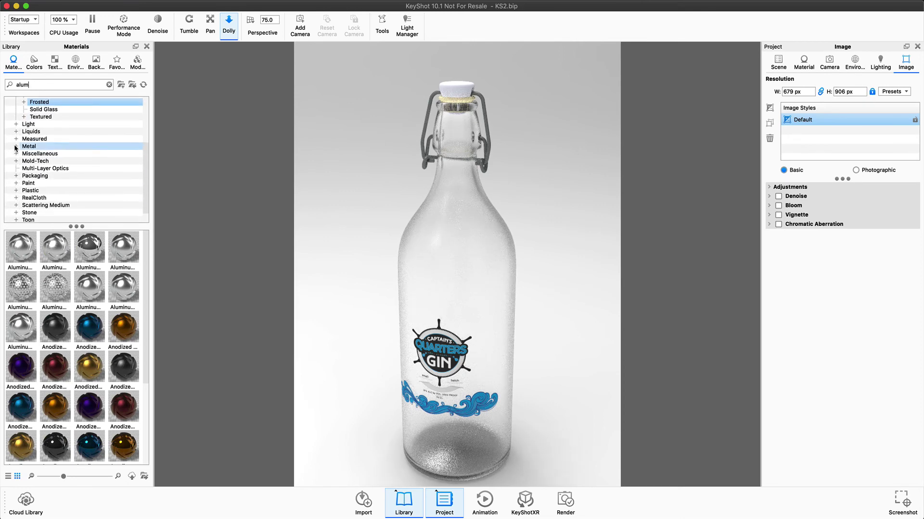
Apply Aluminum Brushed 90° to the bottle's wire clasp
click(23, 155)
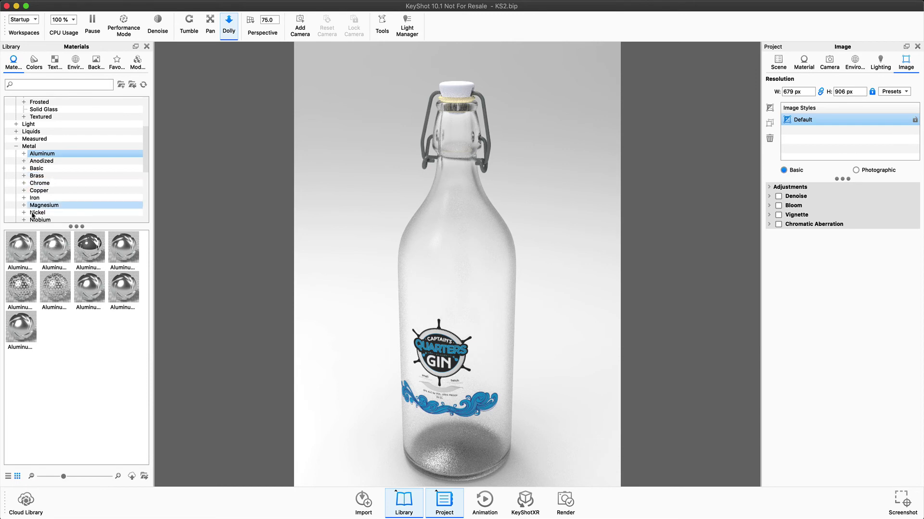
mouse_move(59, 249)
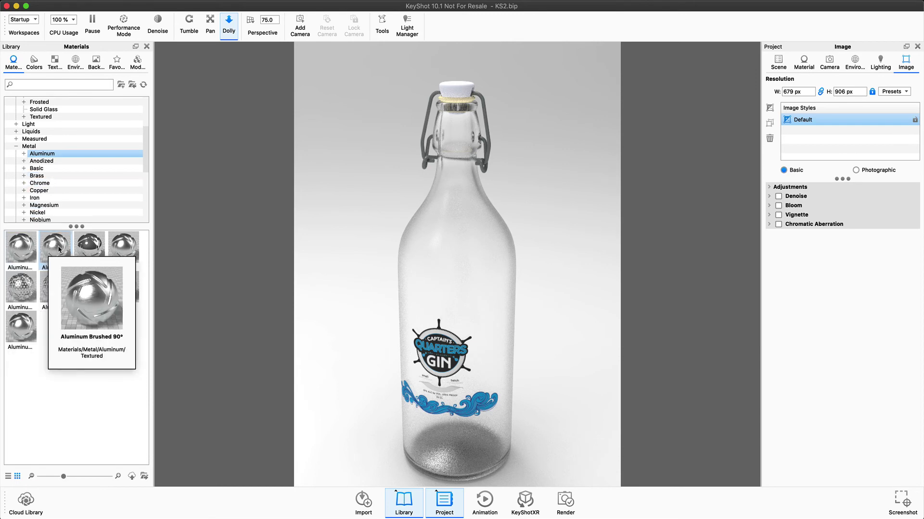
drag(58, 249, 423, 165)
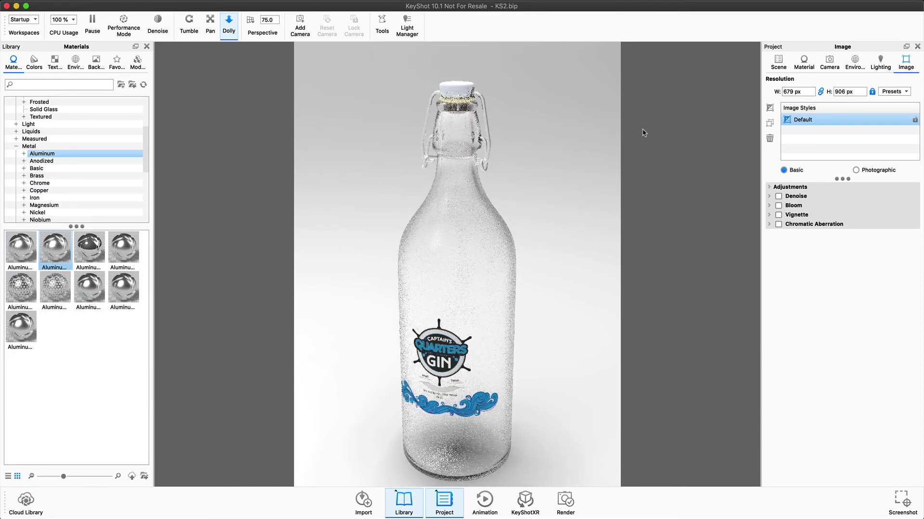
Open Aluminum Brushed 90° #1's texture settings and Material Graph showing Brushed feeding Metal
click(804, 63)
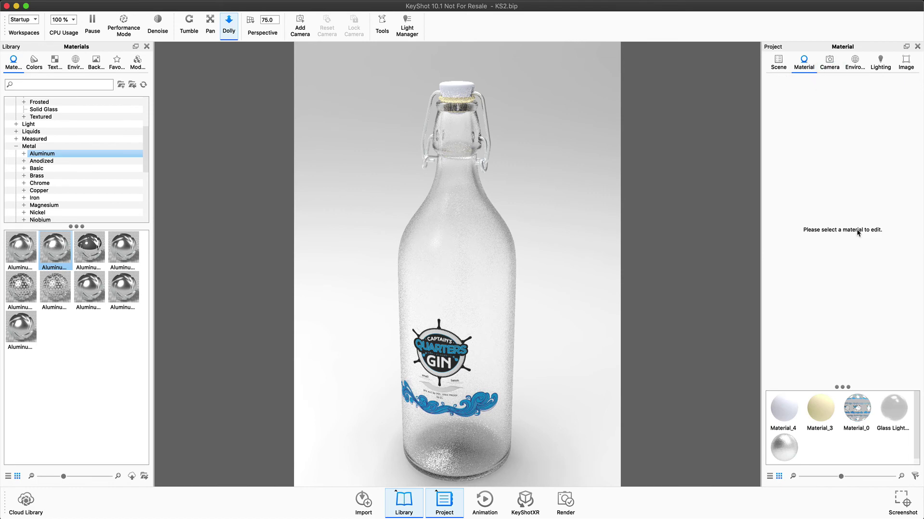
click(785, 446)
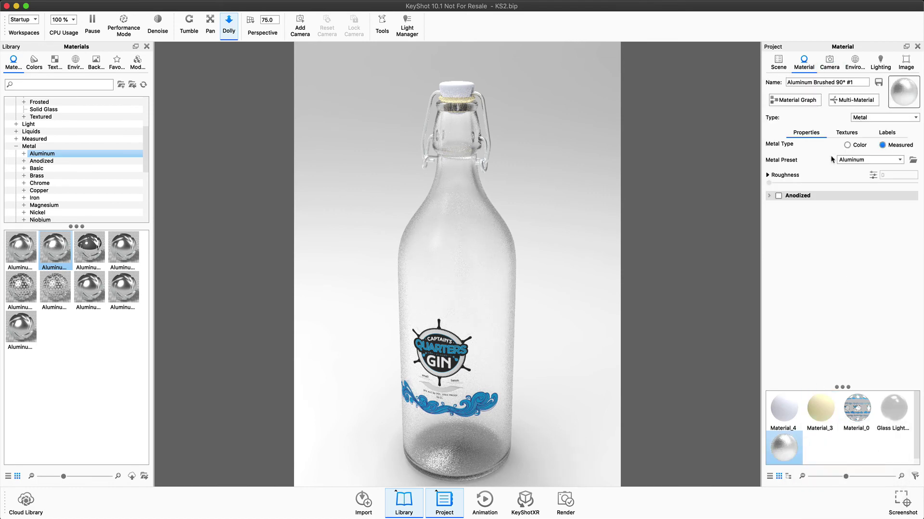
click(848, 134)
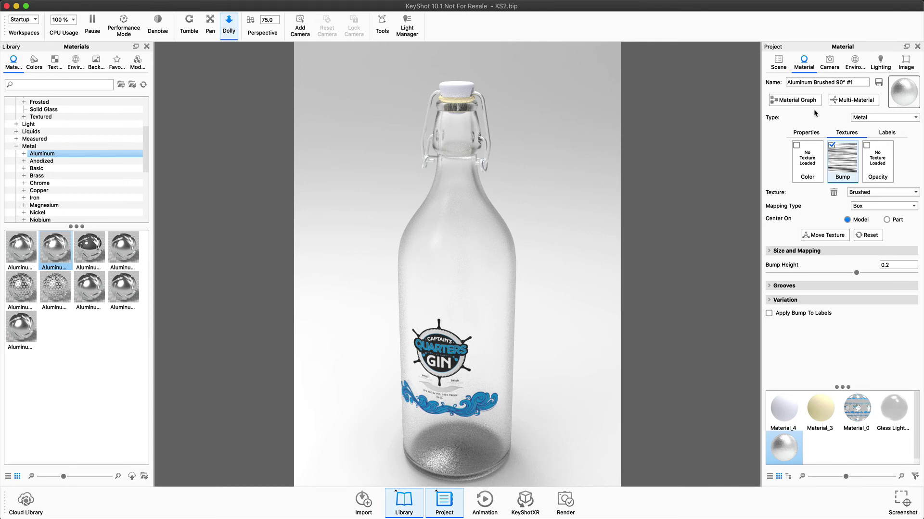
click(797, 100)
middle_drag(543, 385, 702, 385)
click(622, 378)
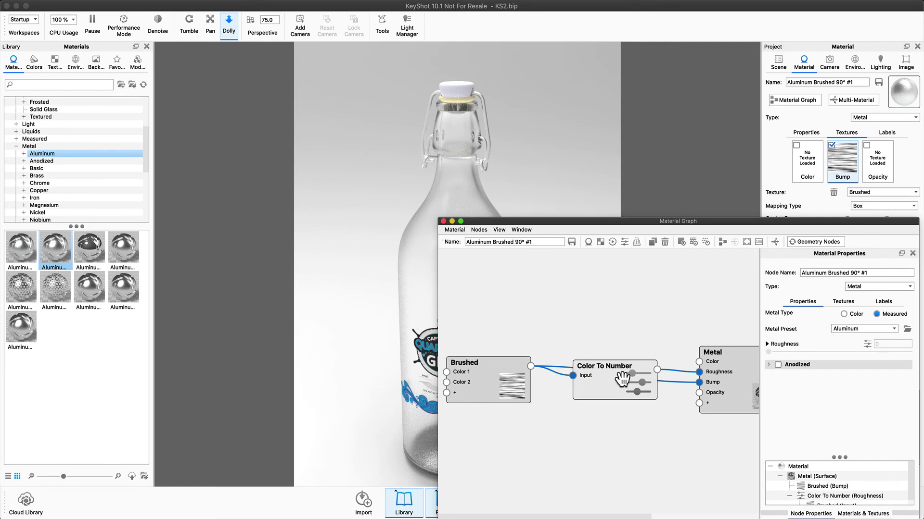
double_click(622, 379)
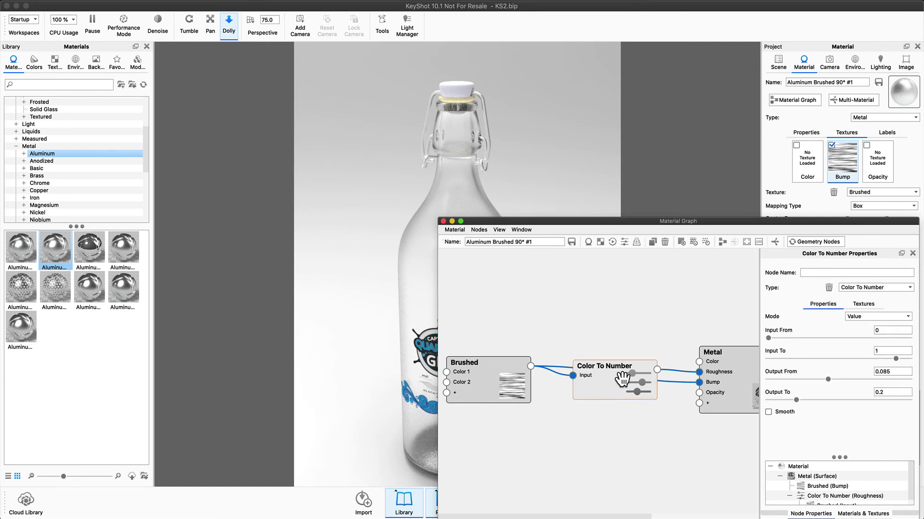
double_click(465, 380)
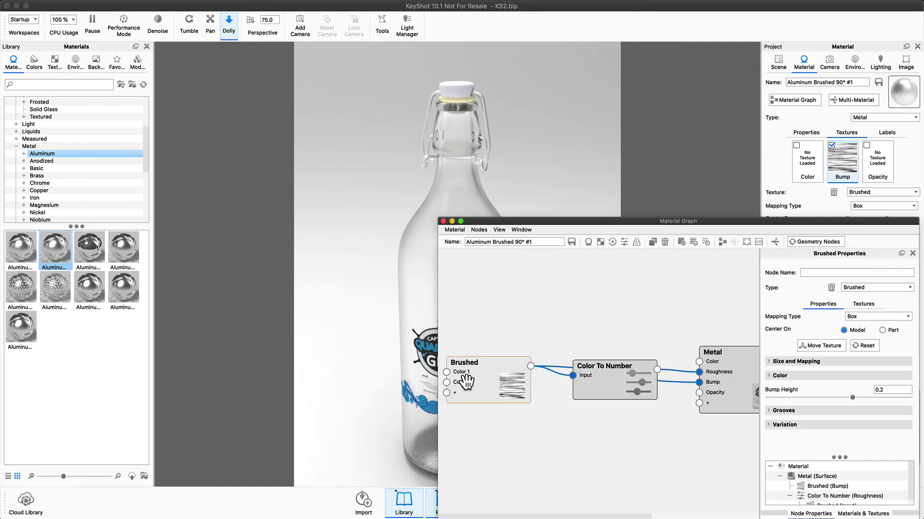
click(732, 384)
double_click(732, 384)
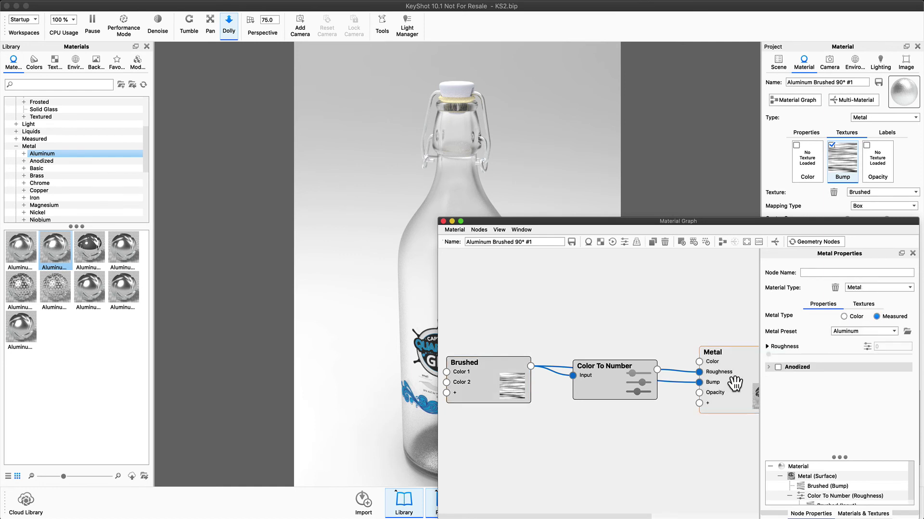
middle_drag(683, 316, 525, 312)
double_click(699, 374)
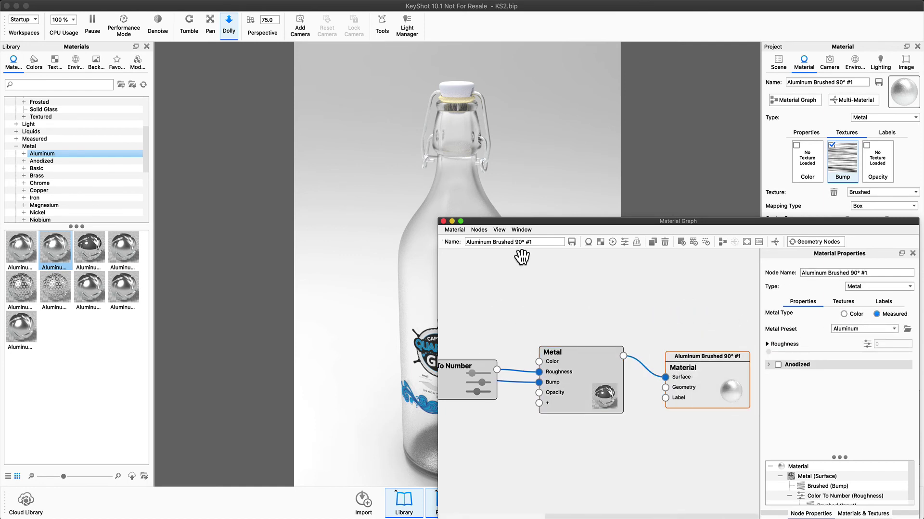
click(443, 221)
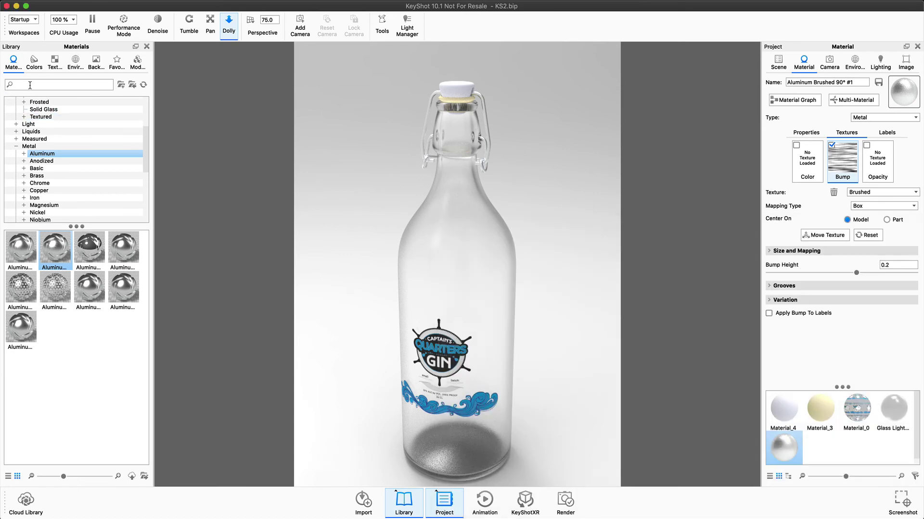
Apply Hard Rough Plastic White from Plastic > Hard to a bottle part
scroll(48, 159, down, 5)
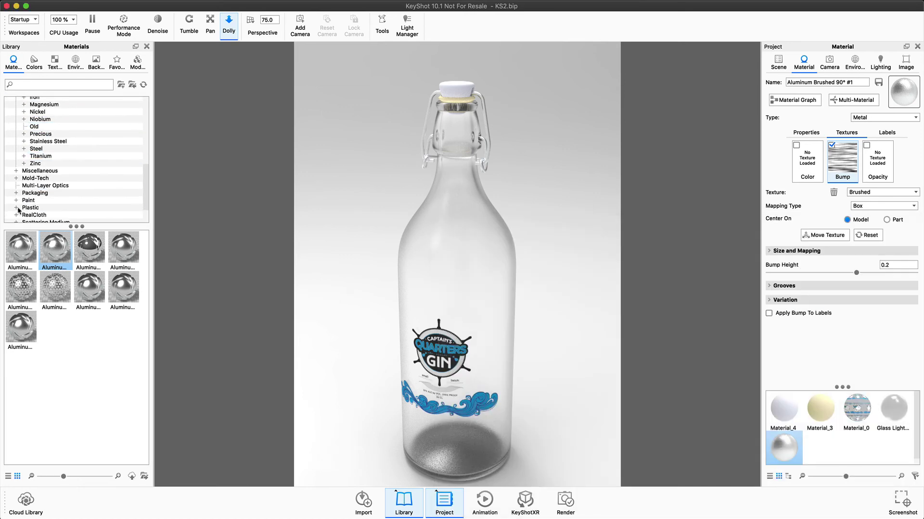
double_click(19, 210)
scroll(43, 191, down, 2)
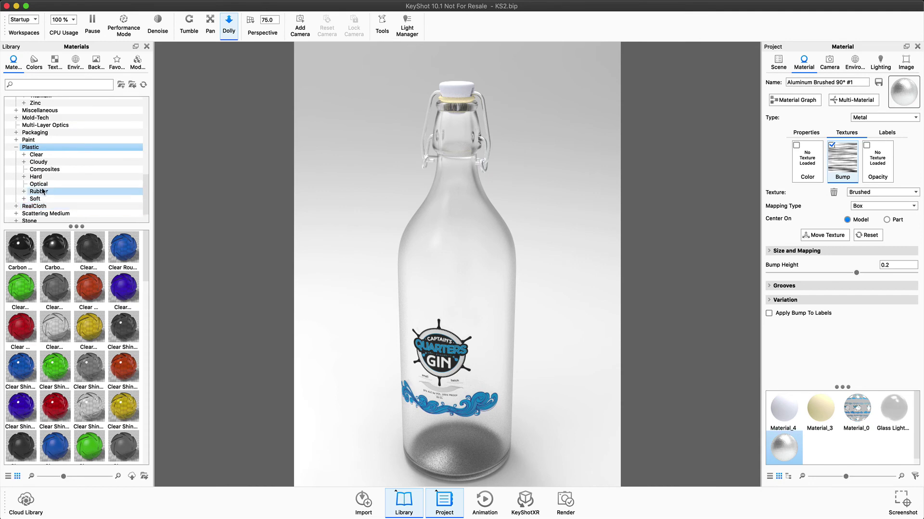
click(36, 176)
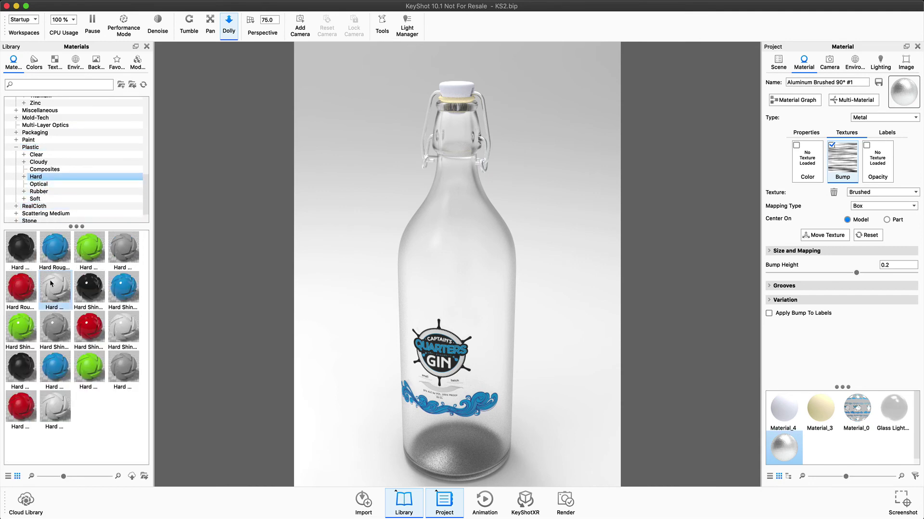
mouse_move(52, 284)
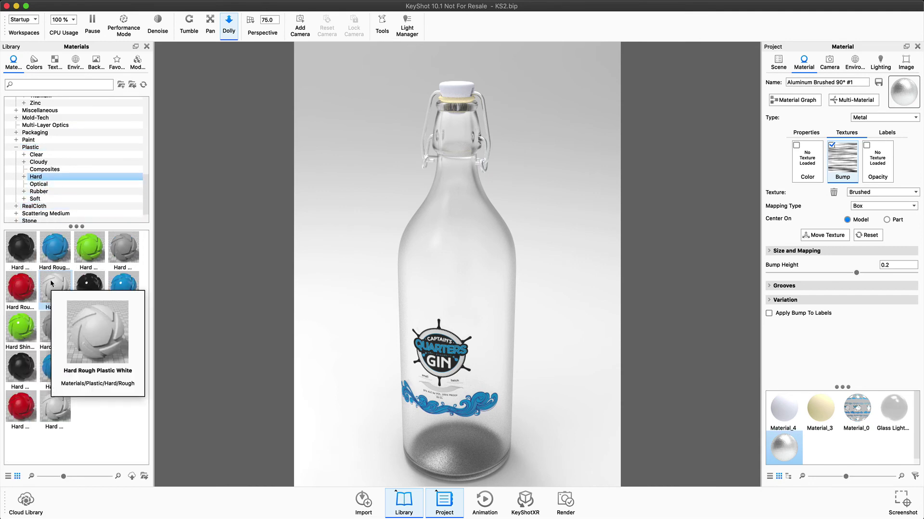
drag(51, 284, 462, 104)
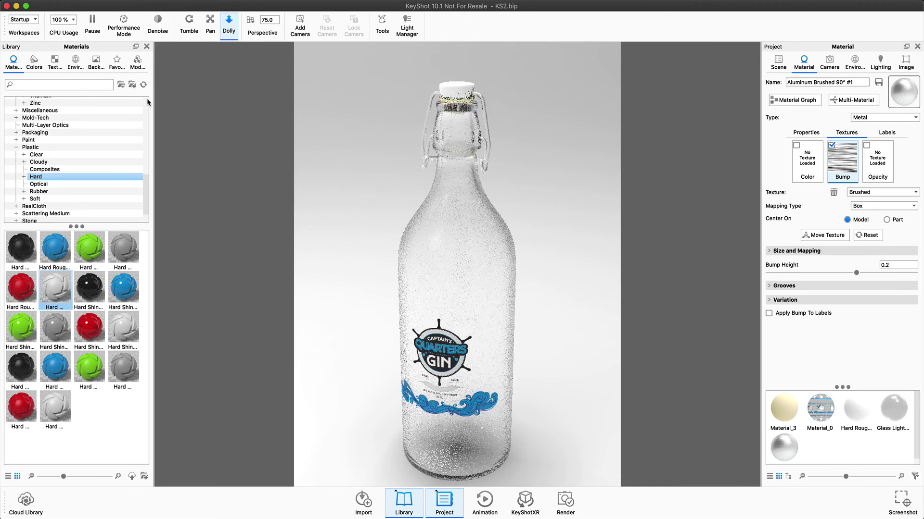
Drag Silicone Rubber White from Plastic > Rubber onto the bottle cap
click(39, 192)
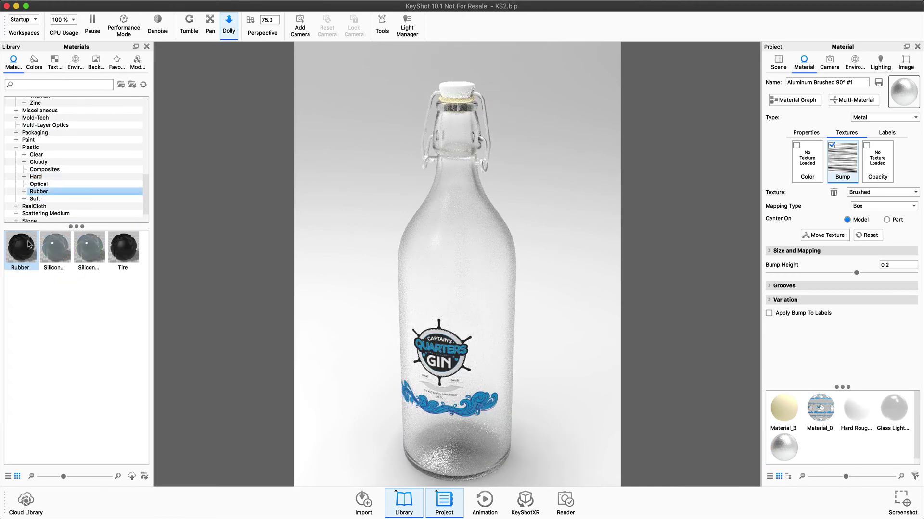
mouse_move(56, 245)
mouse_move(85, 245)
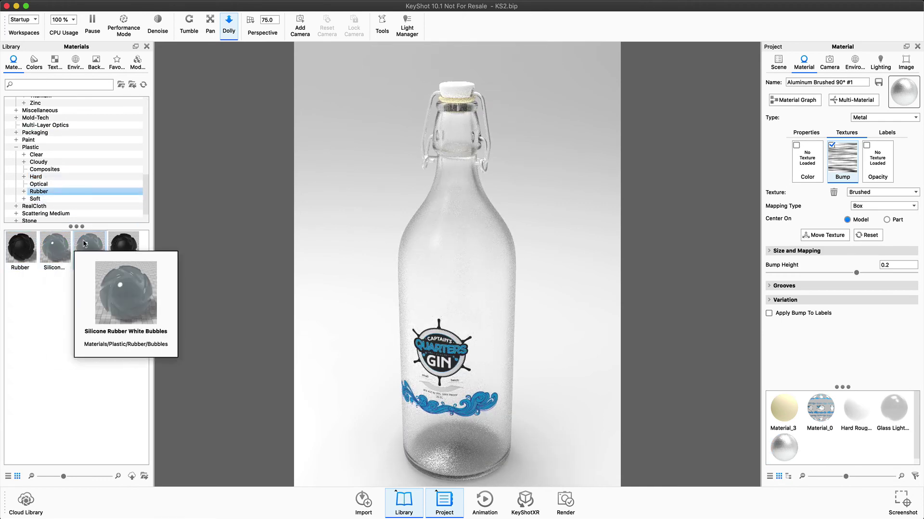
drag(55, 246, 461, 104)
Set Silicone Rubber White #1's advanced Cloudiness Color to tan #B09D6D (RGB 176, 157, 109)
click(782, 406)
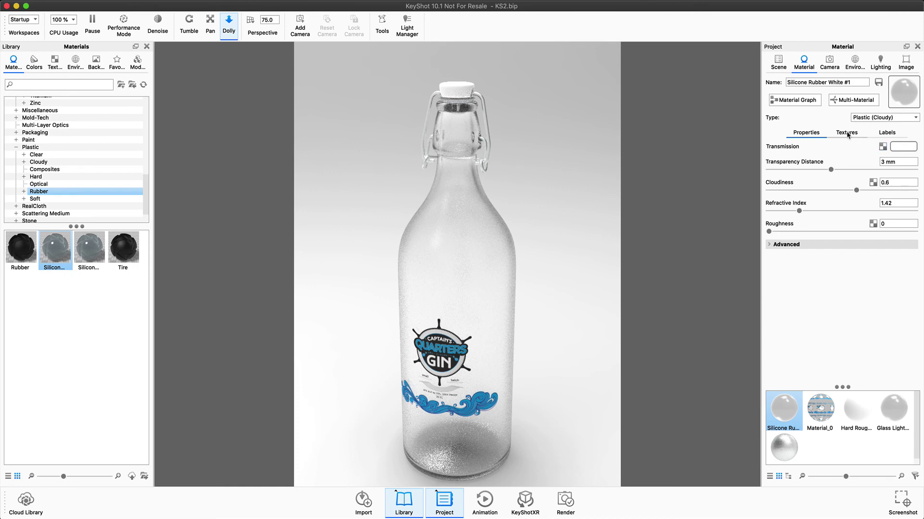
click(771, 244)
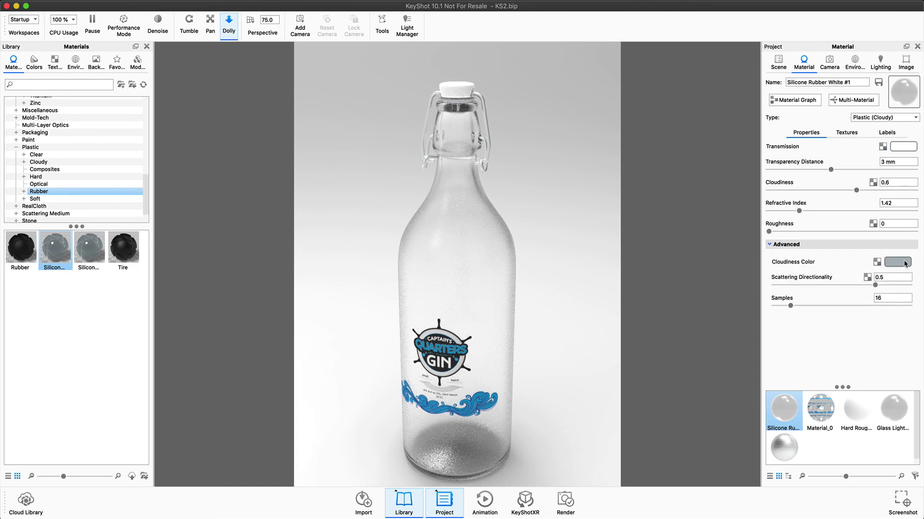
click(902, 263)
drag(878, 210, 882, 217)
click(844, 197)
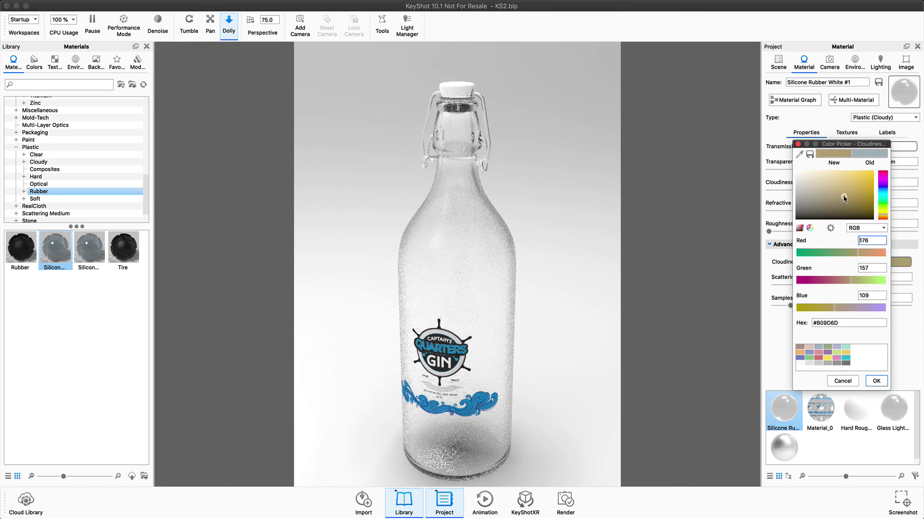
click(875, 381)
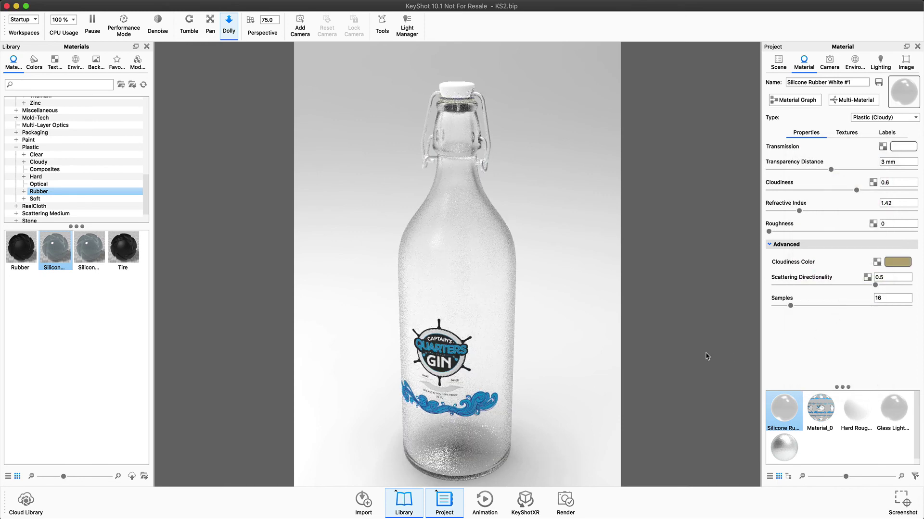
Inspect the scene's five surfaces, cameras and environment, then return to Illustrator
click(776, 60)
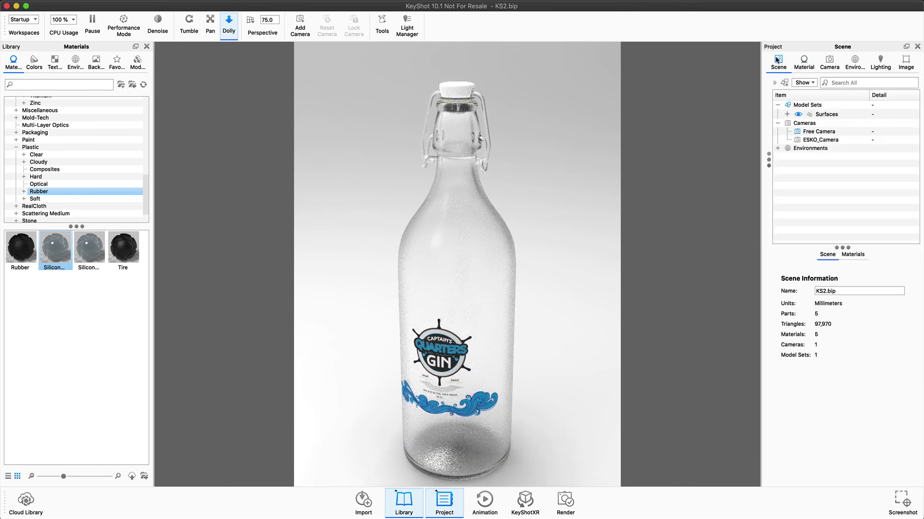
click(786, 114)
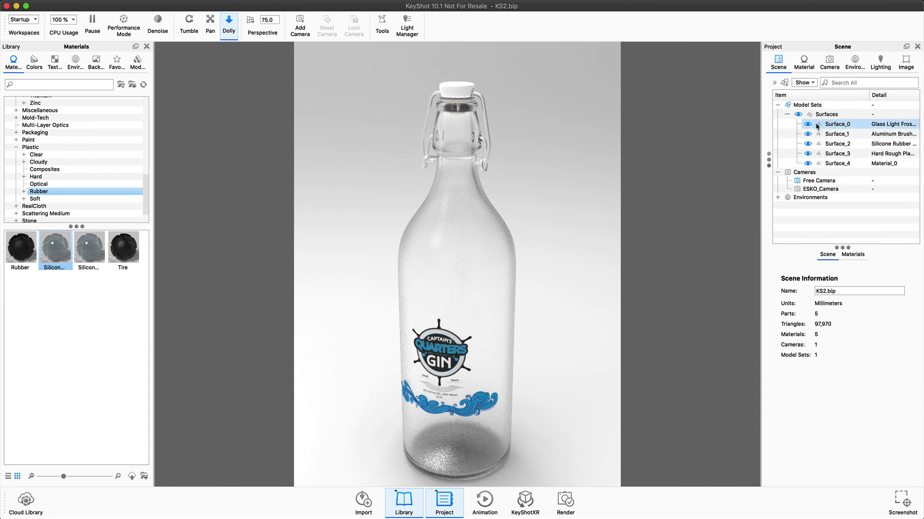
mouse_move(810, 126)
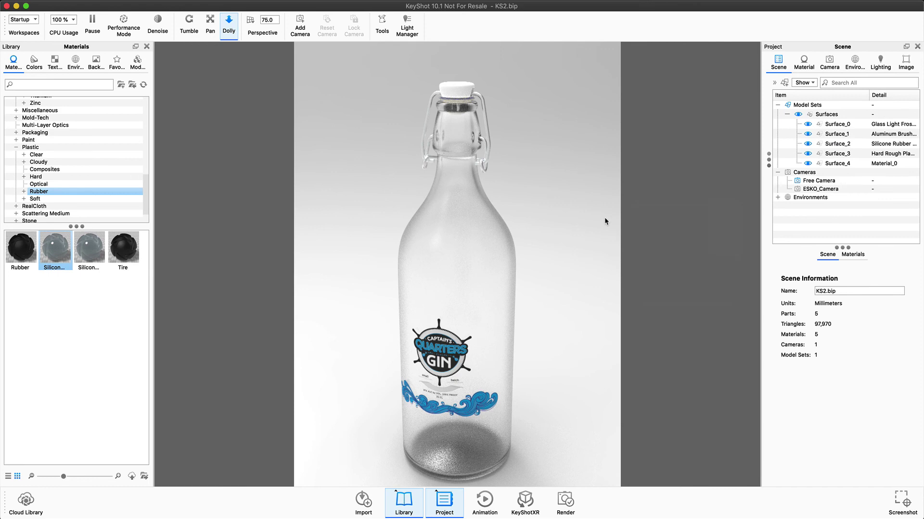
click(829, 61)
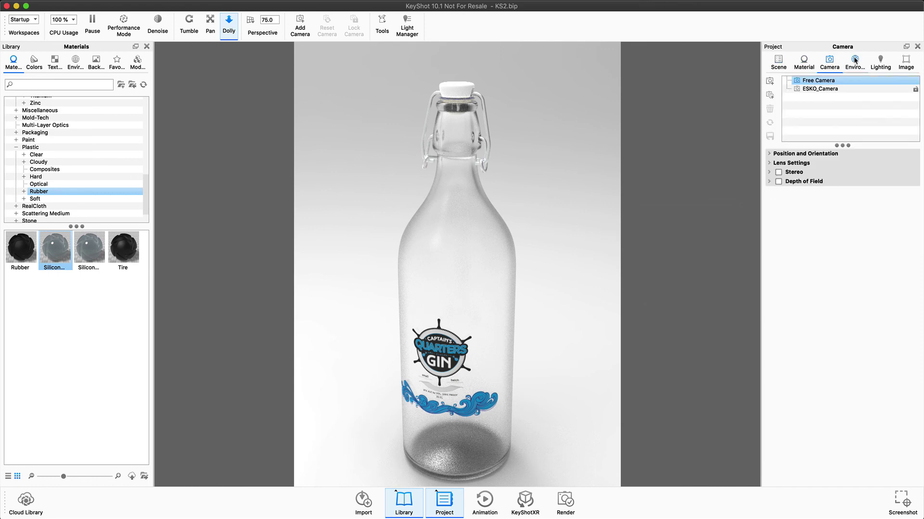
click(855, 60)
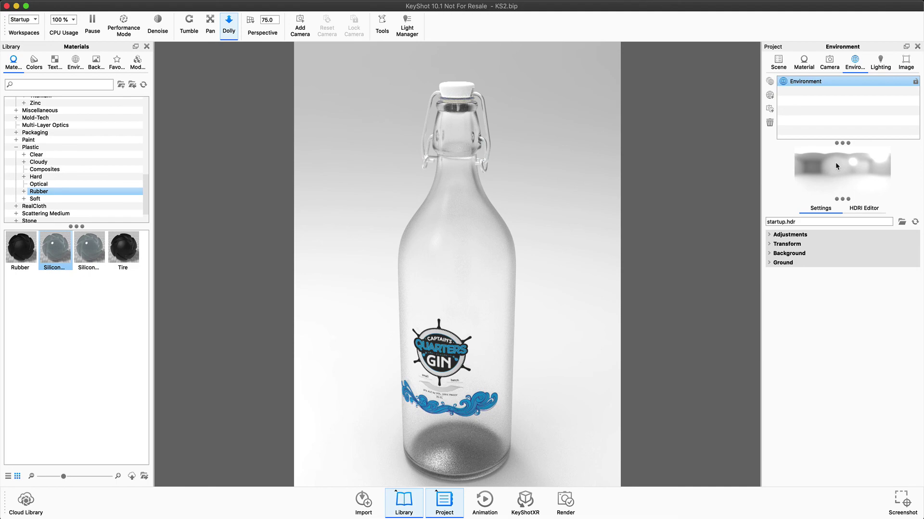
key(super+Tab)
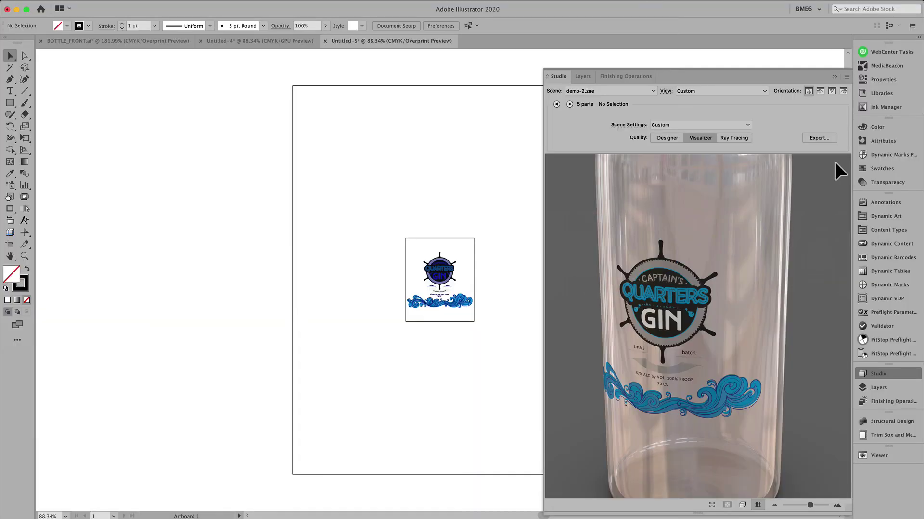
Switch the Studio preview to Ray Tracing and zoom out to show the whole bottle
click(744, 138)
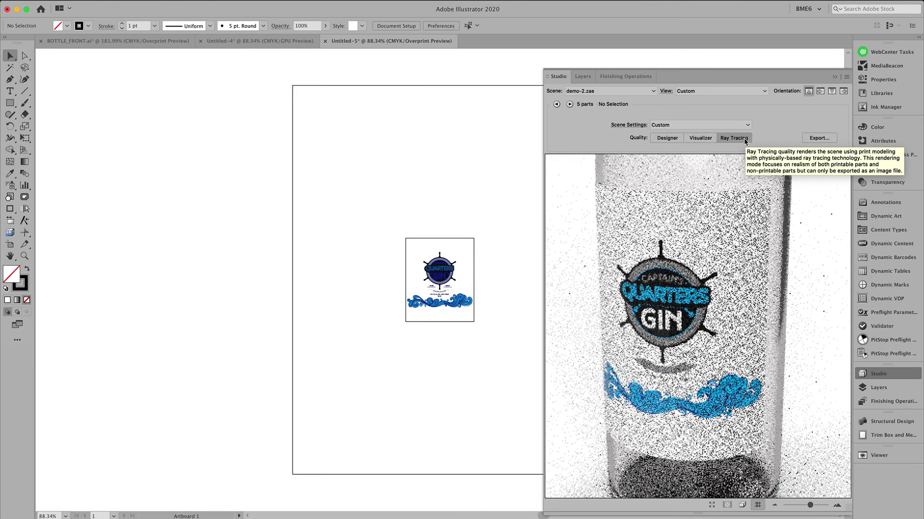
click(817, 138)
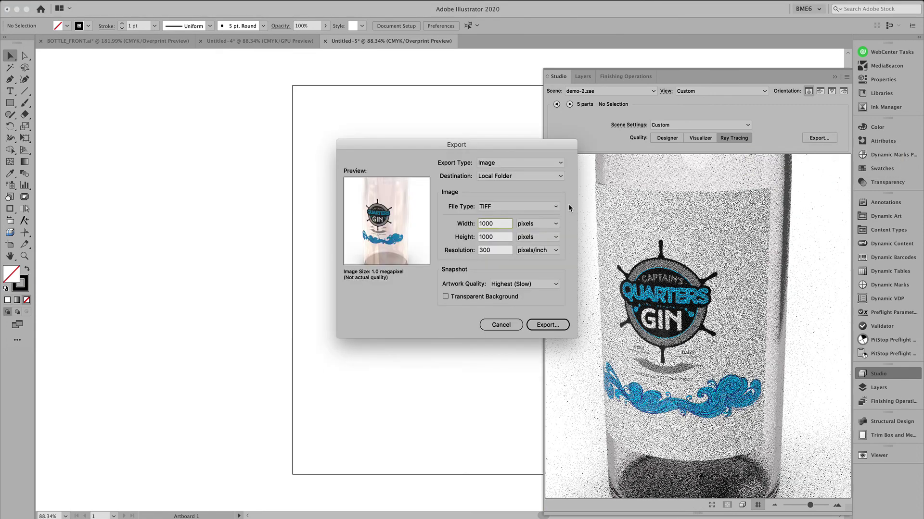
click(553, 325)
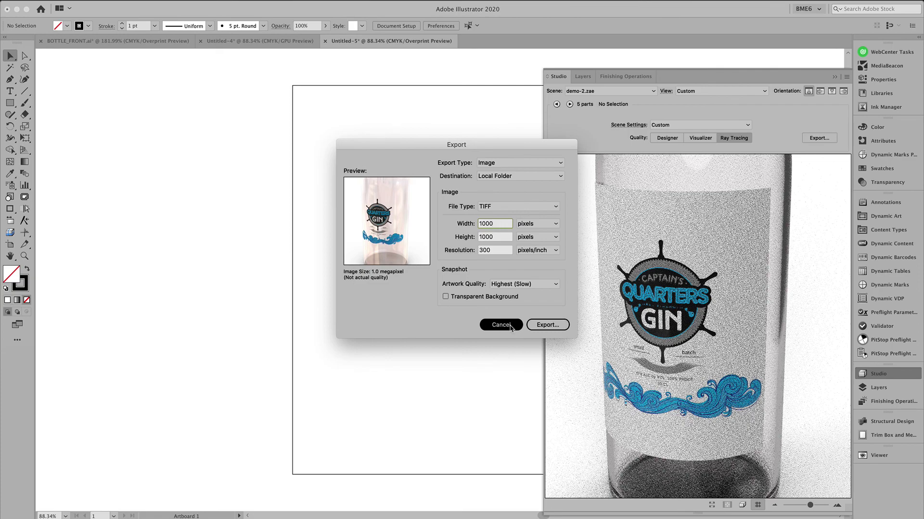
drag(810, 506, 790, 506)
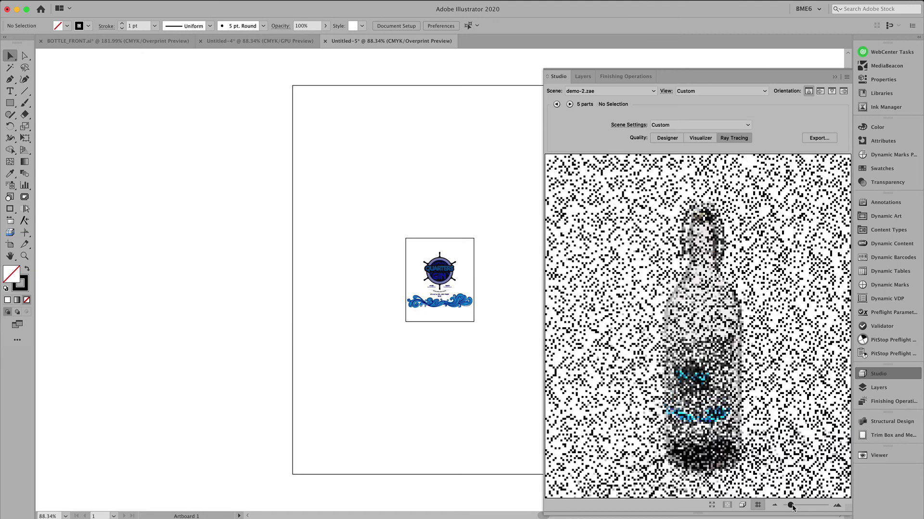
Export the ray-traced bottle as a 1000 × 1000 px TIFF named RT.tif
click(813, 139)
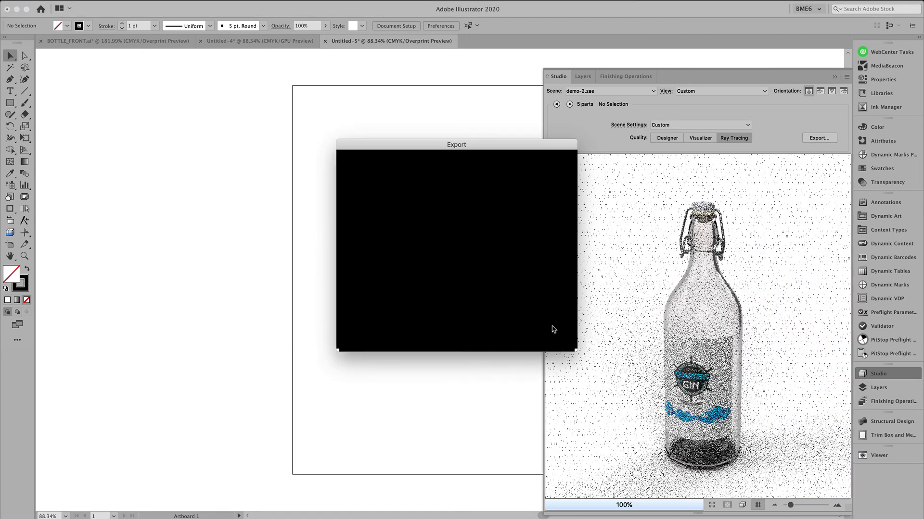
click(551, 326)
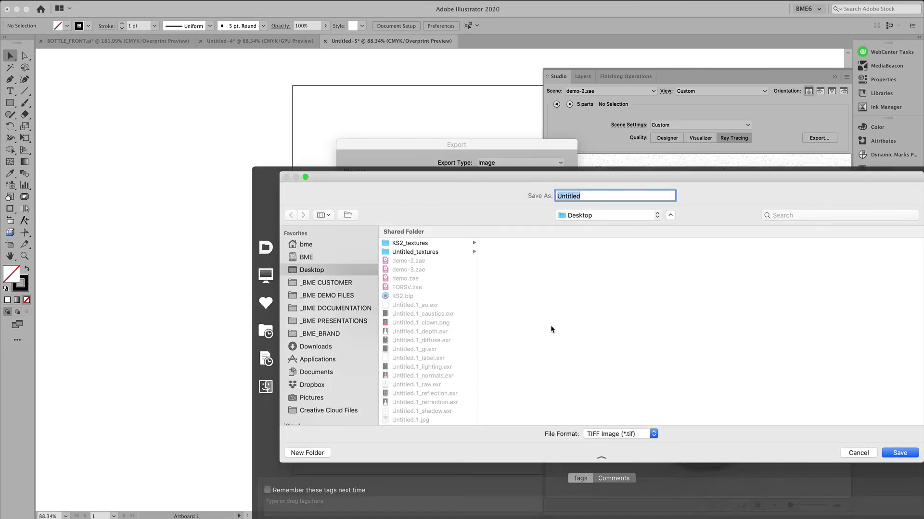
text(RT)
key(Return)
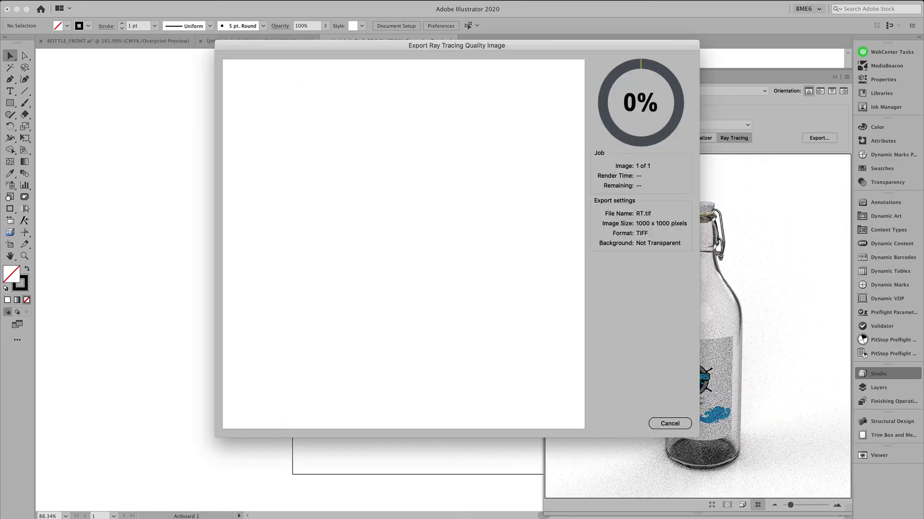